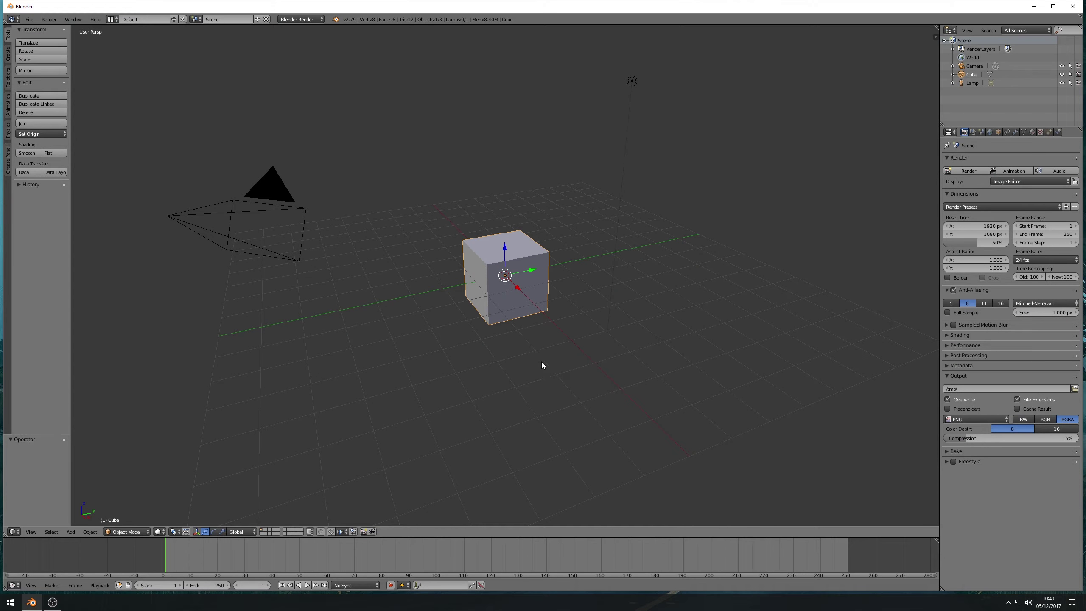
# Step: Zoom in on the default cube and switch the Properties editor from Render to Modifiers
pyautogui.scroll(-1, 541, 362)
pyautogui.scroll(5, 539, 358)
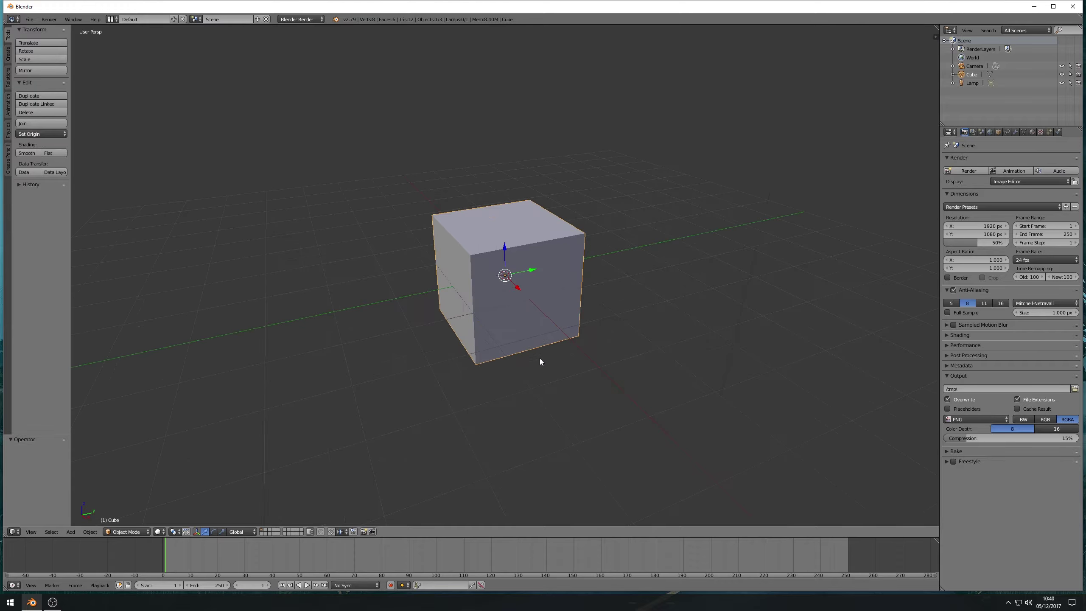
pyautogui.scroll(2, 540, 359)
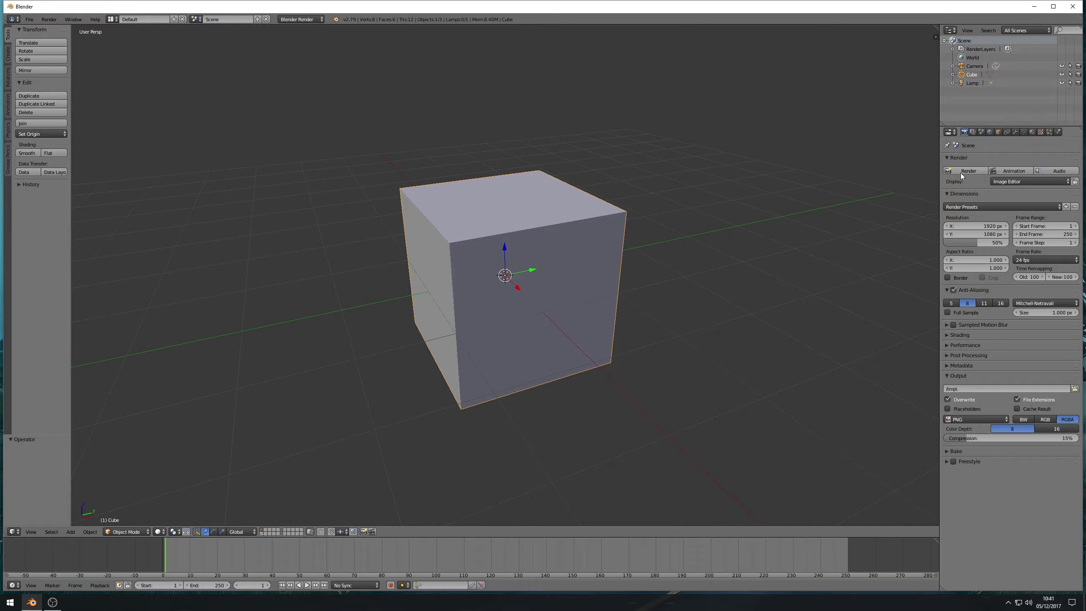
pyautogui.click(1015, 132)
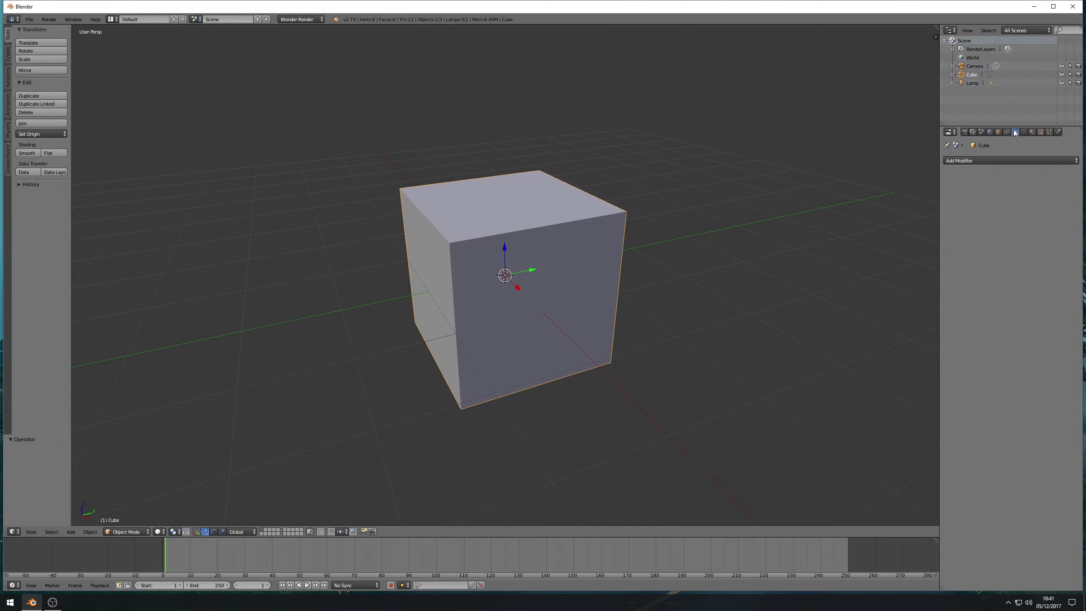
# Step: Delete the default cube and add a UV Sphere mesh in its place
pyautogui.press('x')
pyautogui.click(563, 292)
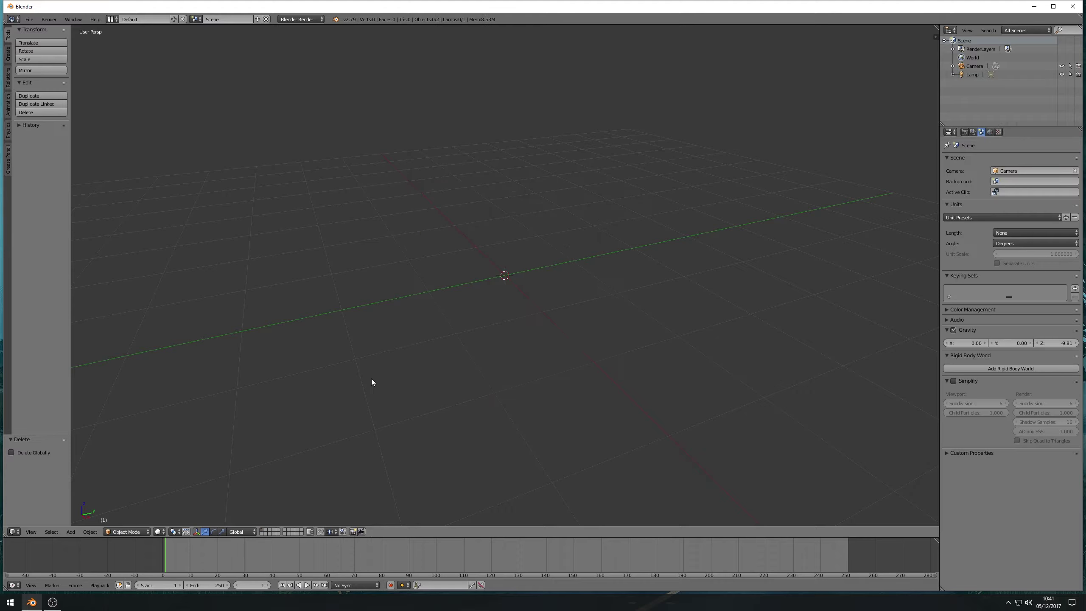
pyautogui.click(71, 530)
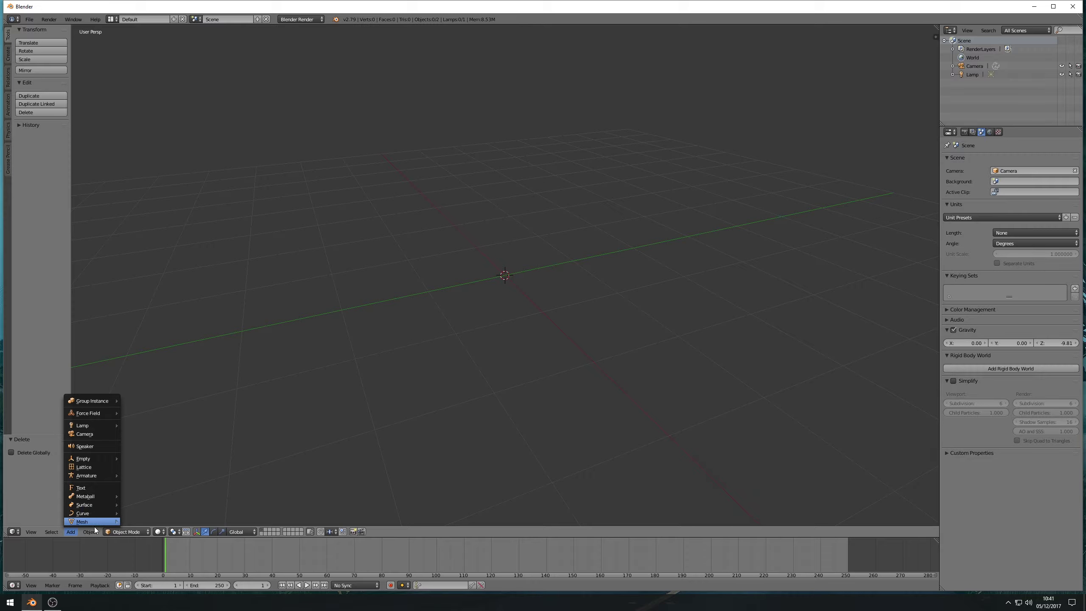
pyautogui.moveTo(100, 521)
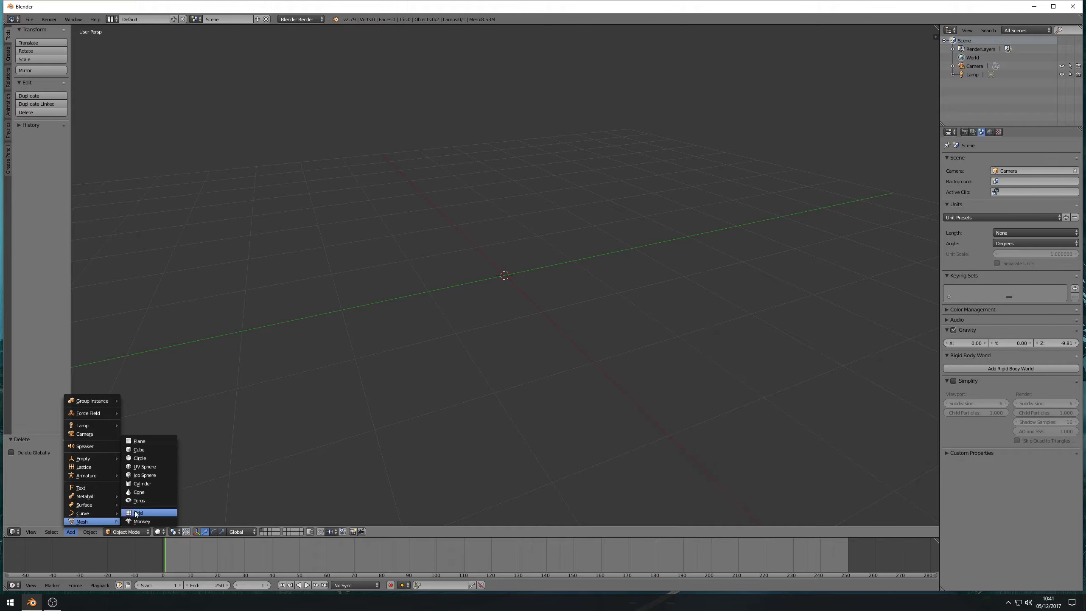
pyautogui.click(158, 466)
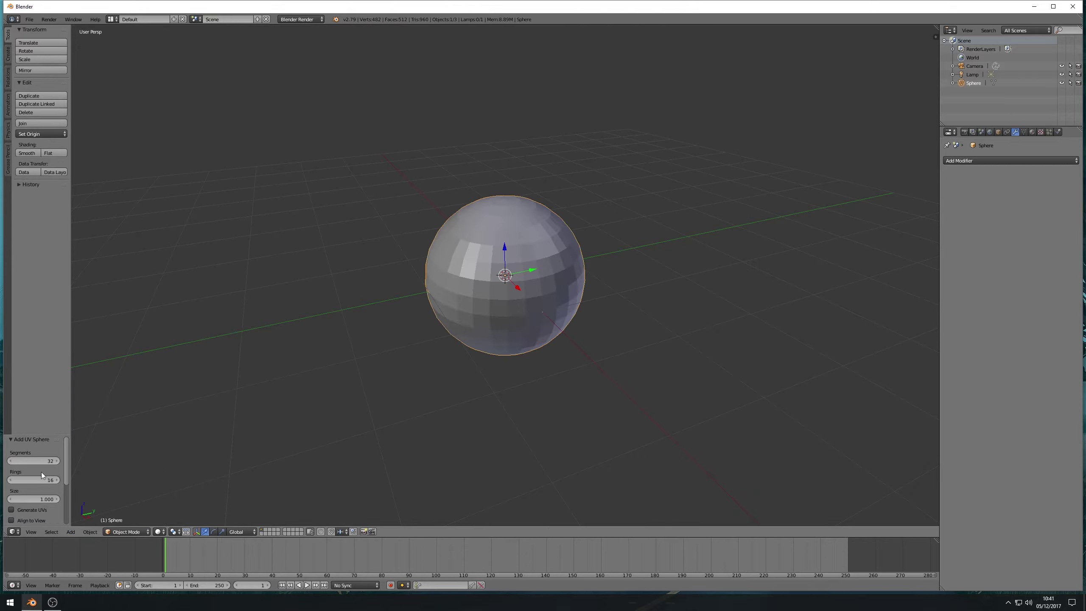
# Step: Set the UV Sphere to 32 rings and 64 segments
pyautogui.write('32')
pyautogui.press('Return')
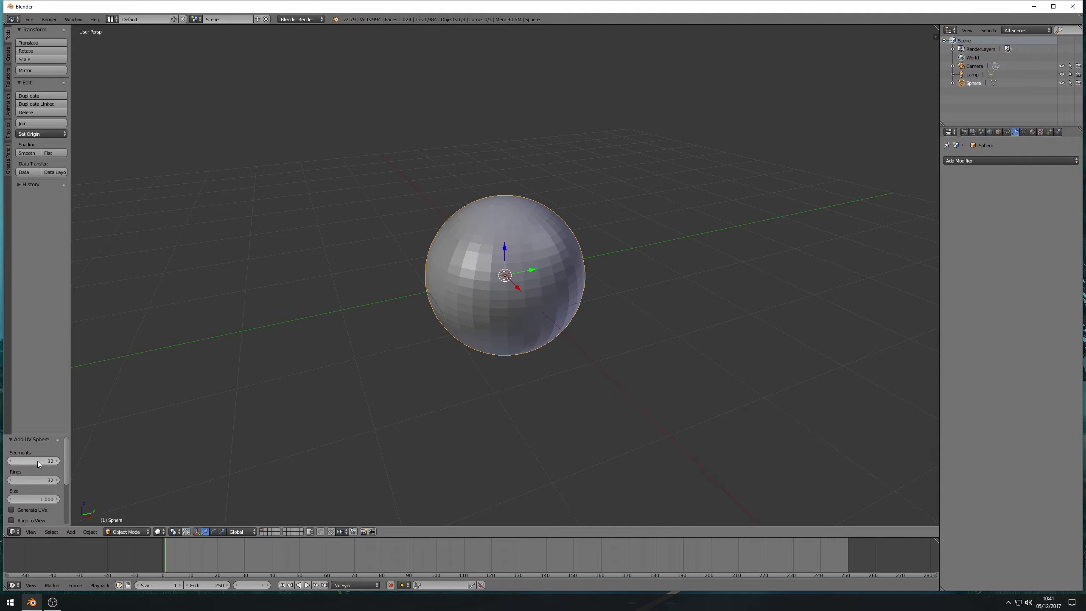
pyautogui.click(48, 460)
pyautogui.write('64')
pyautogui.press('Return')
pyautogui.scroll(-3, 602, 324)
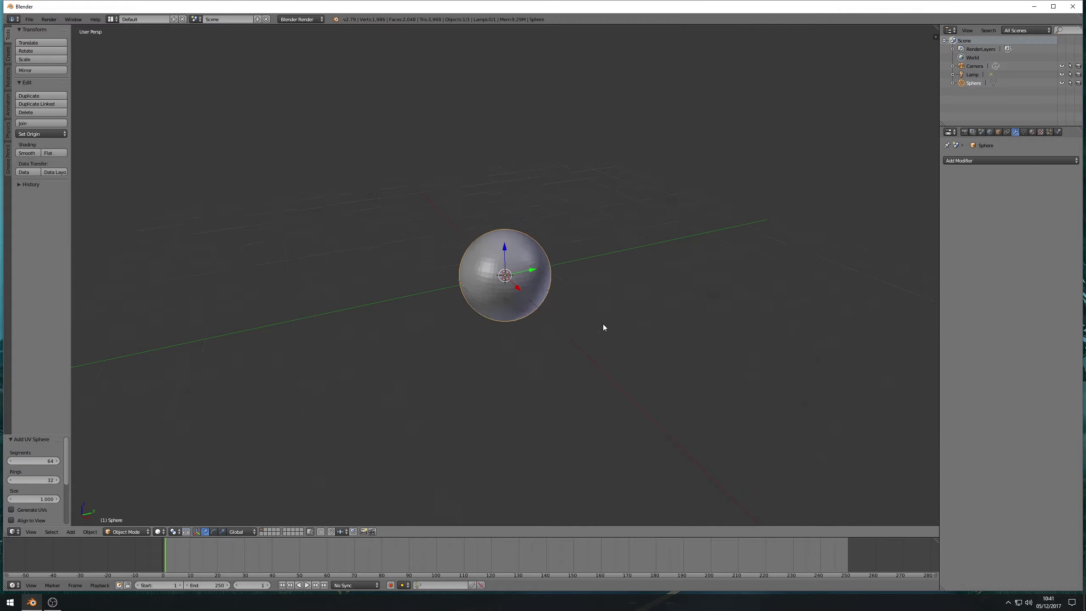
pyautogui.scroll(6, 592, 325)
pyautogui.moveTo(567, 326)
pyautogui.mouseDown(button='middle')
pyautogui.moveTo(533, 310)
pyautogui.moveTo(565, 317)
pyautogui.mouseUp(button='middle')
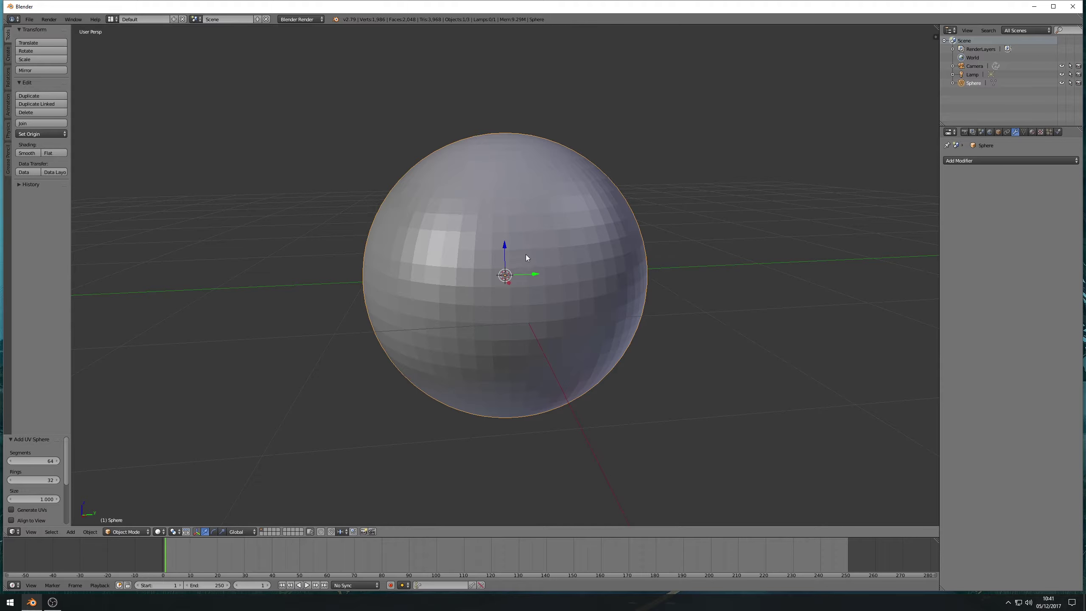
# Step: Let Edit Mode selection reach the sphere's hidden far side, then look over the Add Modifier list
pyautogui.press('Tab')
pyautogui.click(262, 531)
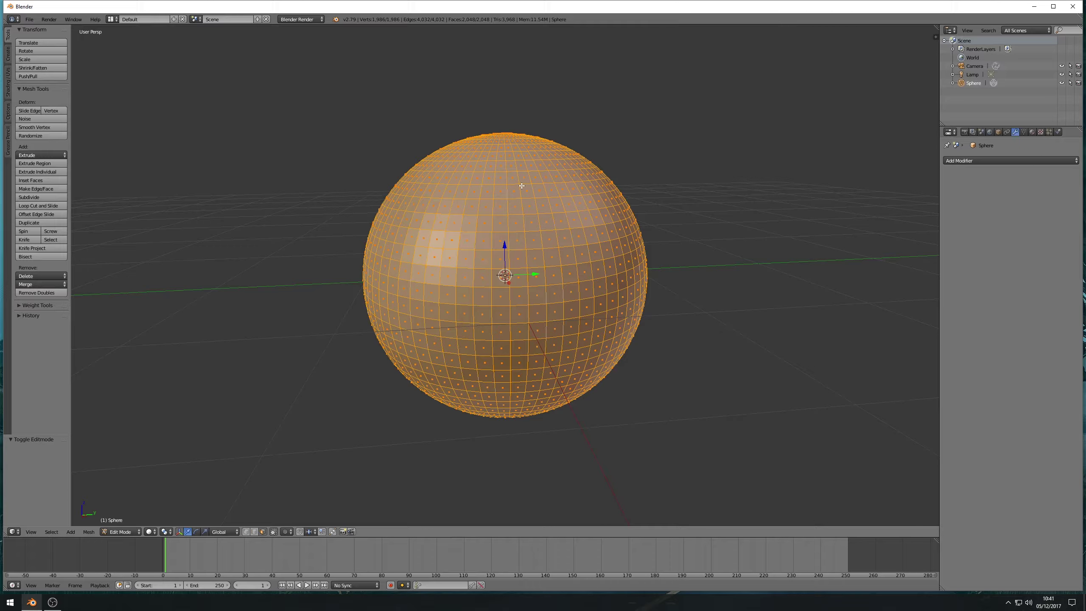
pyautogui.press('Tab')
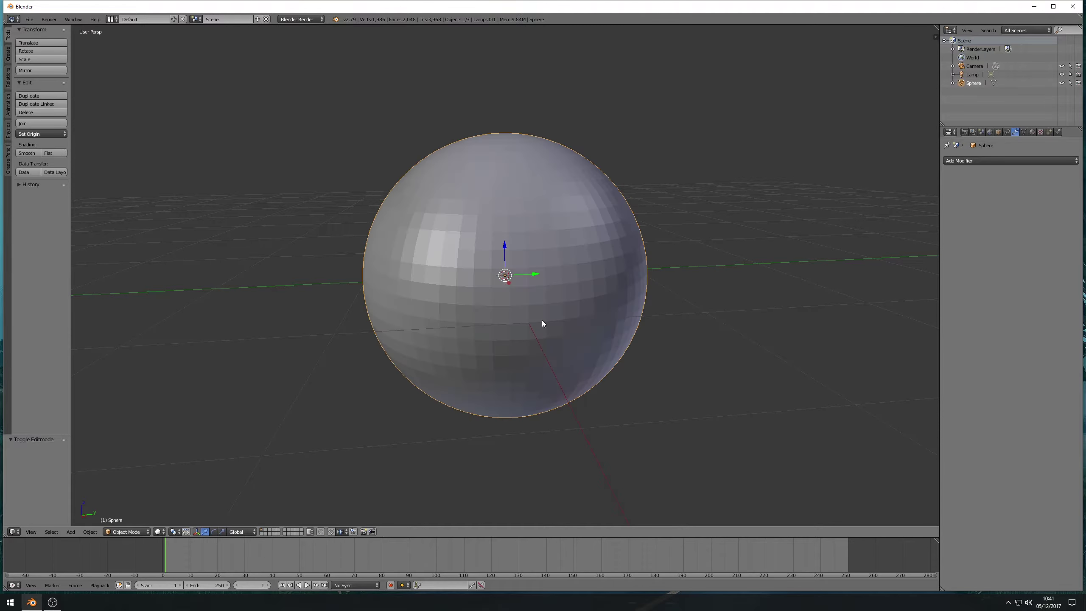
pyautogui.scroll(-2, 533, 321)
pyautogui.scroll(3, 533, 321)
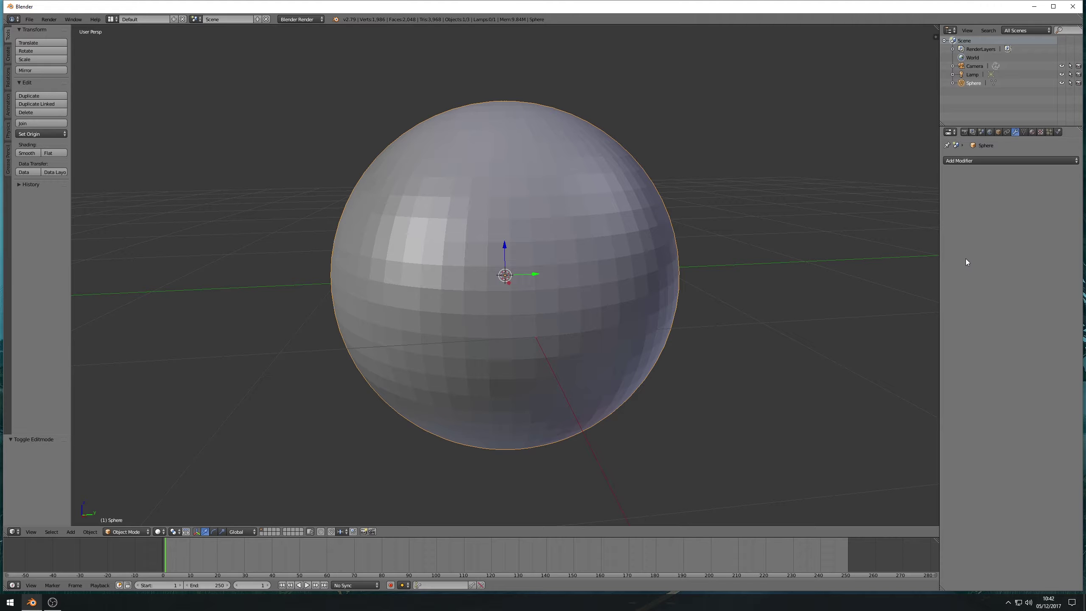
pyautogui.click(989, 161)
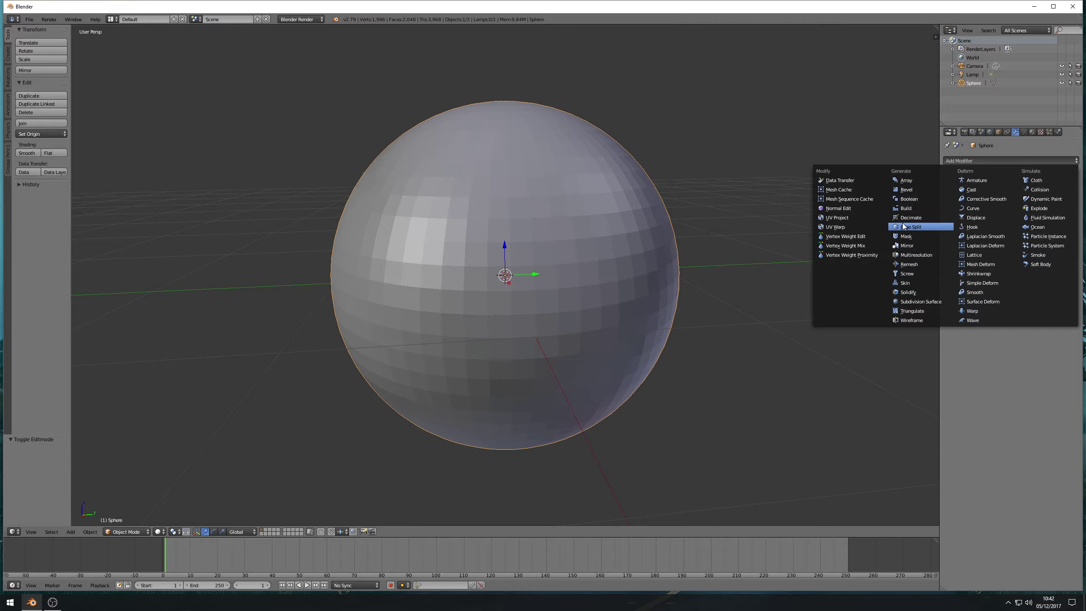
# Step: In edge select mode, select the edges of a small rectangle near the sphere's front centre
pyautogui.press('Tab')
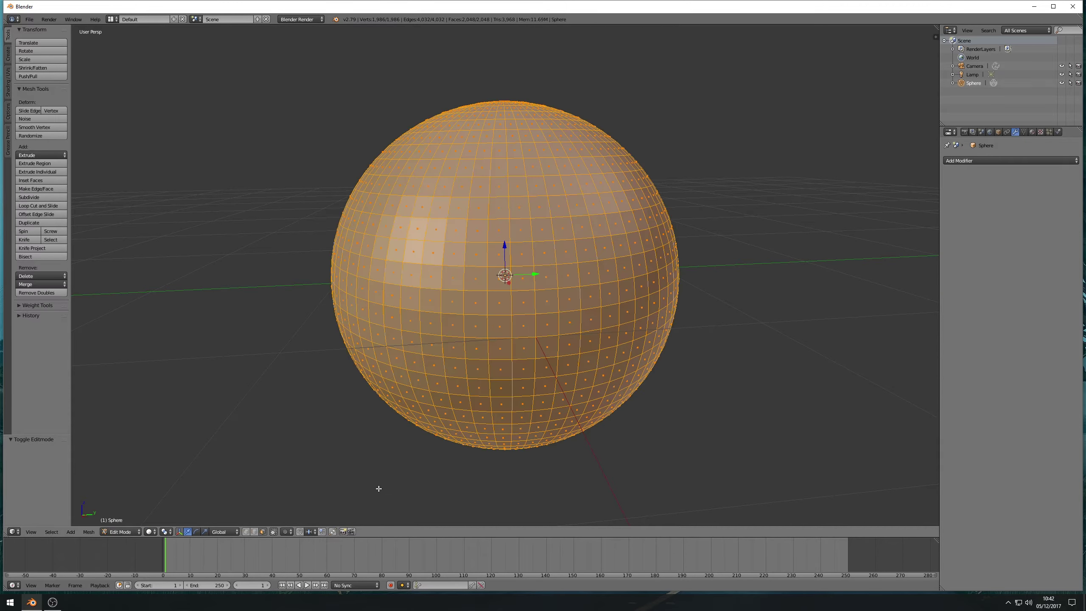
pyautogui.click(254, 531)
pyautogui.press('a')
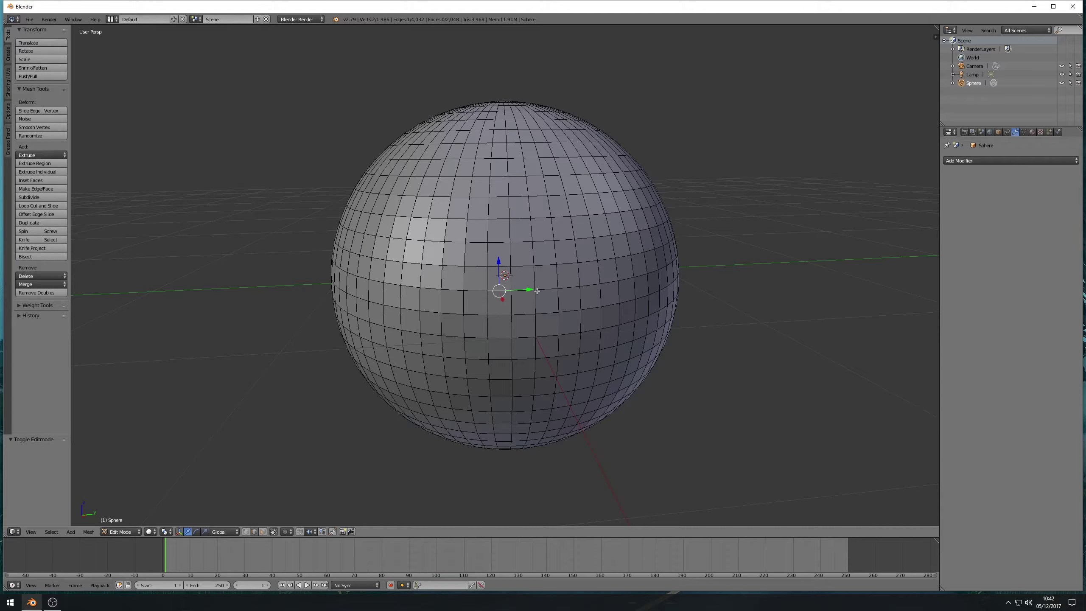
pyautogui.rightClick(527, 290)
pyautogui.click(526, 289)
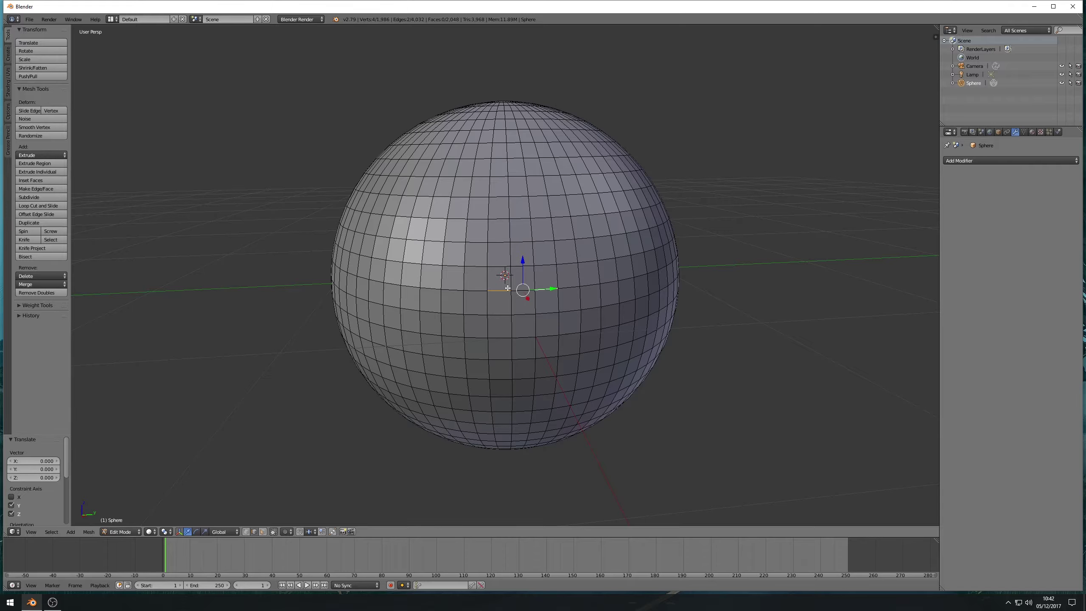
pyautogui.keyDown('shift'); pyautogui.rightClick(470, 291); pyautogui.keyUp('shift')
pyautogui.keyDown('shift'); pyautogui.rightClick(463, 277); pyautogui.keyUp('shift')
pyautogui.keyDown('shift'); pyautogui.rightClick(466, 243); pyautogui.keyUp('shift')
pyautogui.keyDown('shift'); pyautogui.rightClick(476, 243); pyautogui.keyUp('shift')
pyautogui.keyDown('shift'); pyautogui.rightClick(520, 292); pyautogui.keyUp('shift')
# Step: Mark the selected rectangle edges as sharp and return to Object Mode
pyautogui.hotkey('ctrl', 'e')
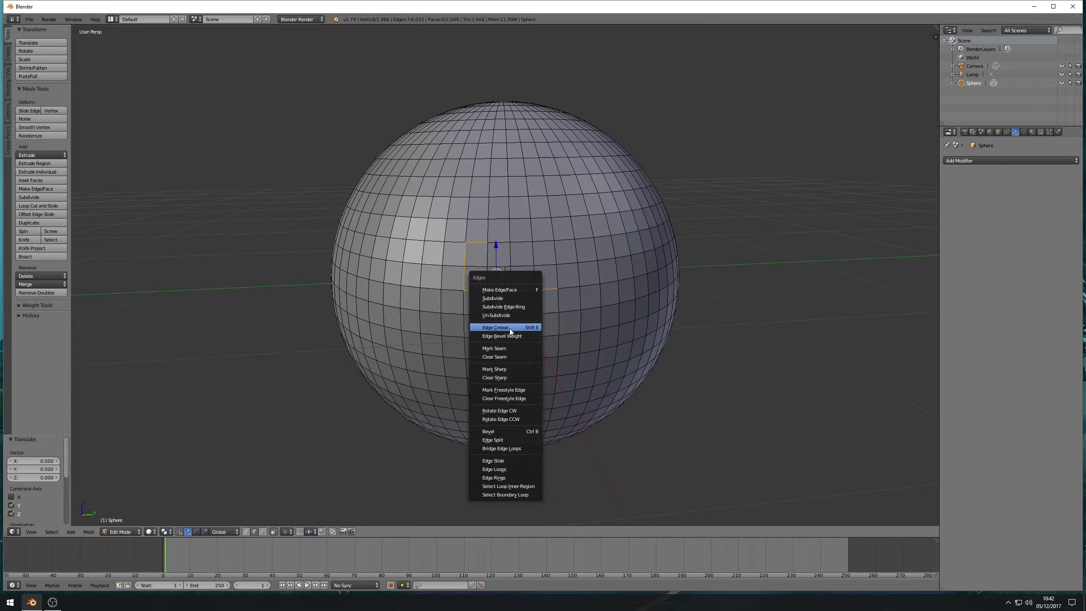
pyautogui.click(507, 368)
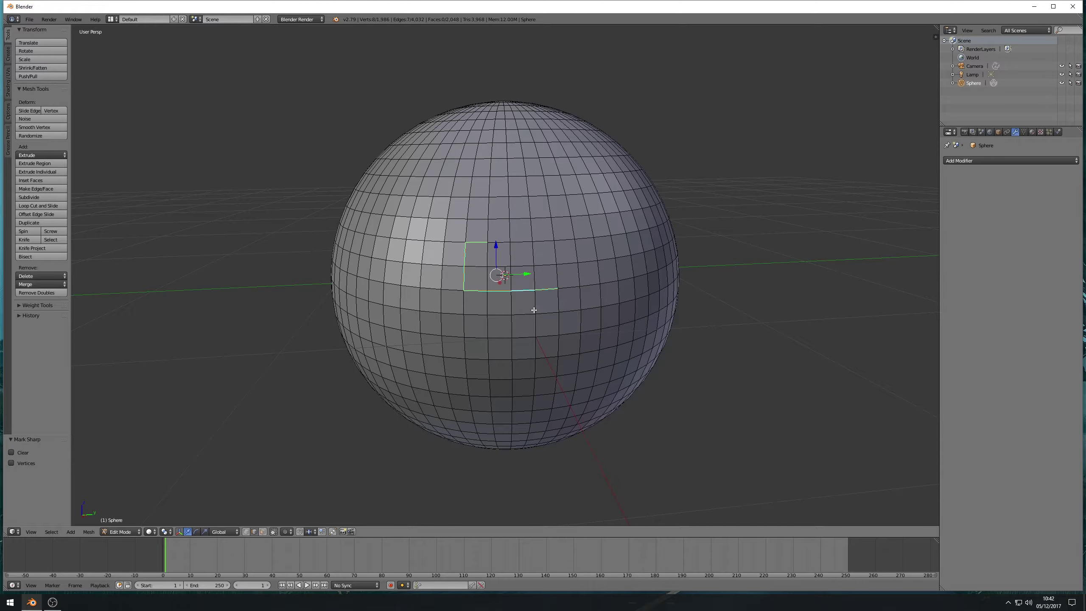
pyautogui.press('Tab')
pyautogui.press('Tab')
pyautogui.press('Tab')
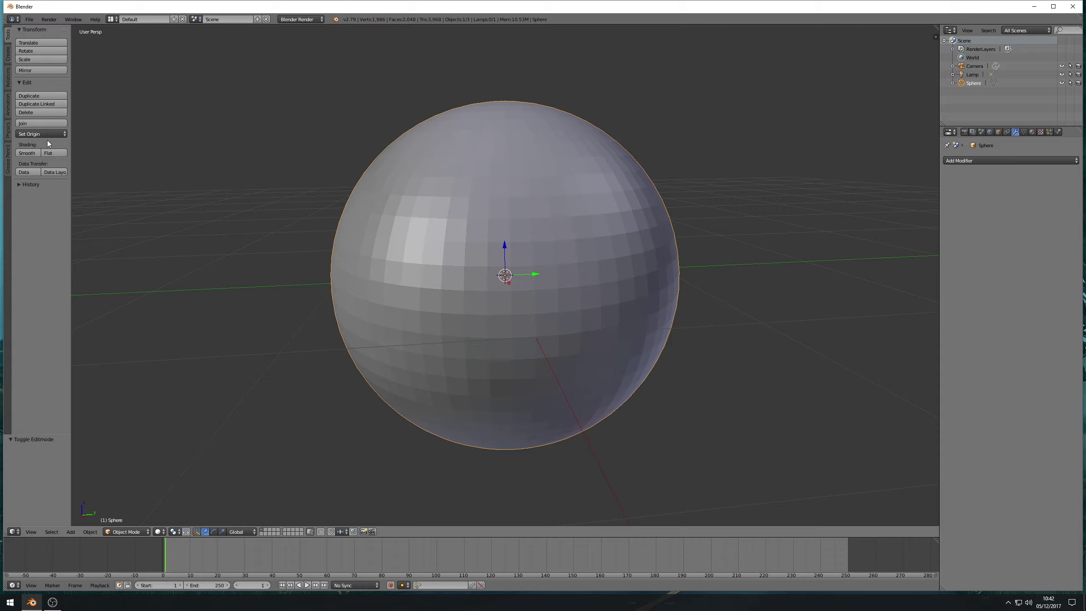
# Step: Apply Shade Smooth to the sphere and check one edge of the sharp rectangle in Edit Mode
pyautogui.click(26, 153)
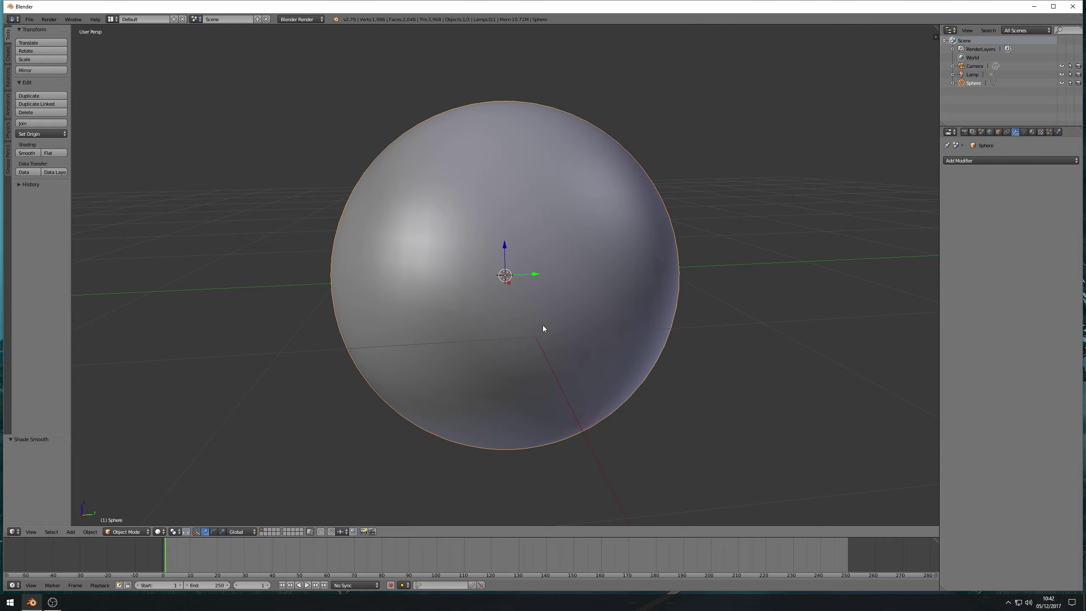
pyautogui.press('Tab')
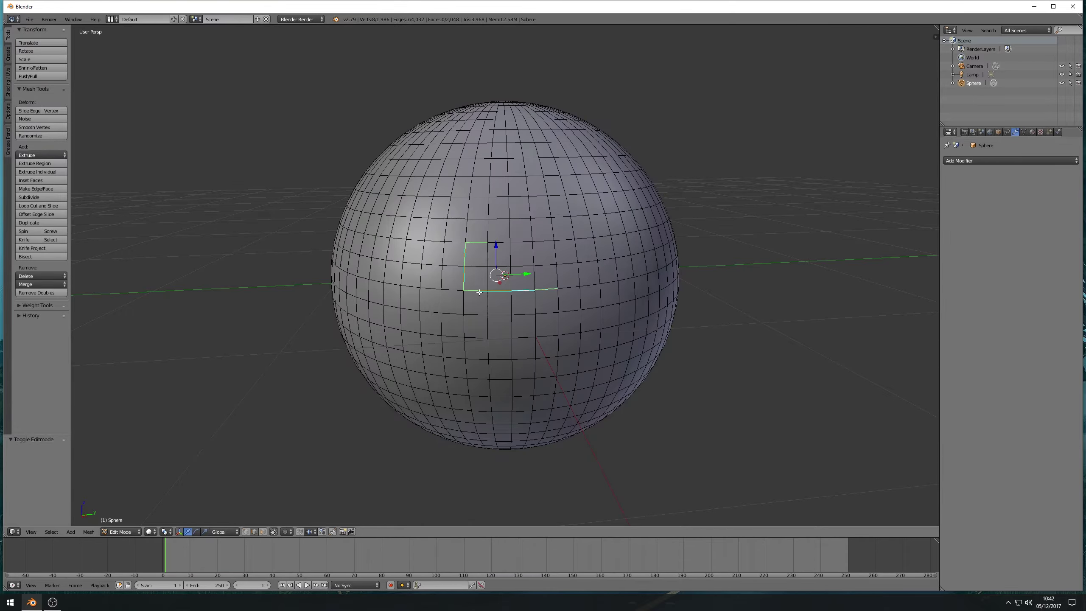
pyautogui.rightClick(497, 317)
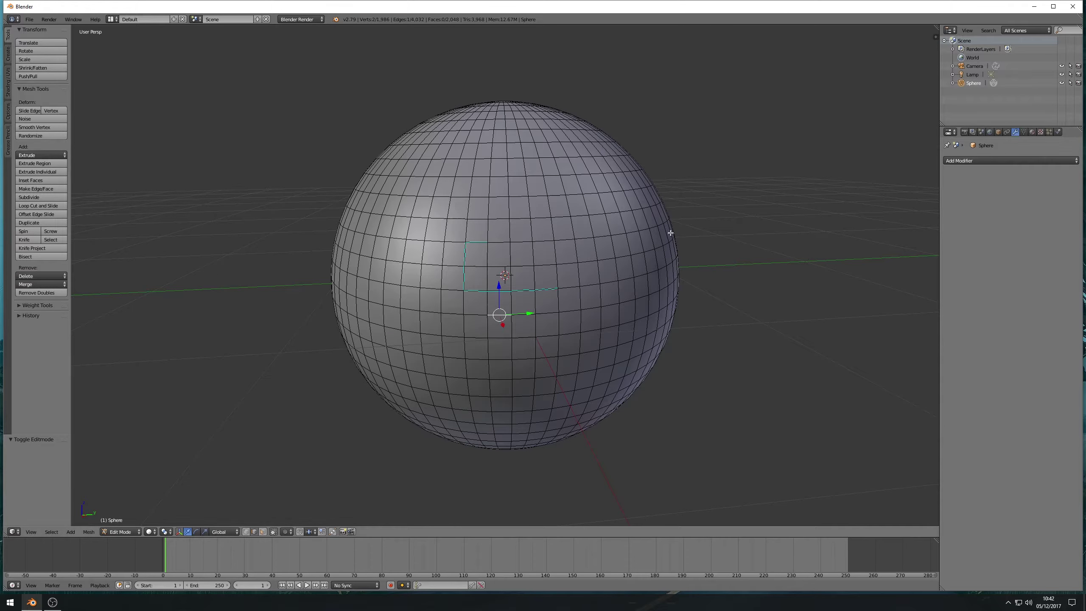
pyautogui.press('Tab')
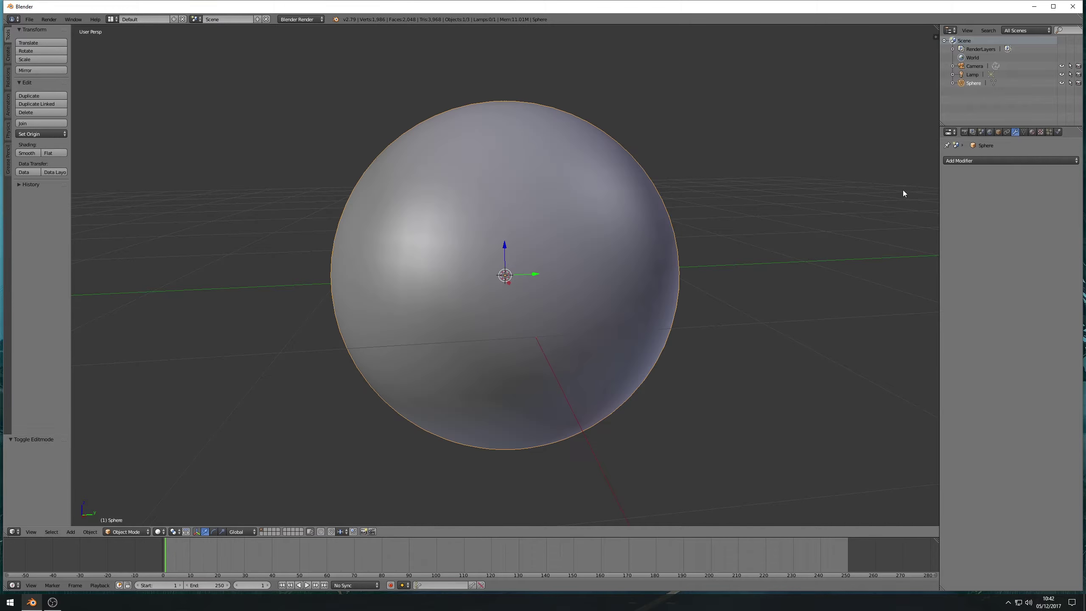
# Step: Add an Edge Split modifier with Edge Angle unchecked so only sharp edges split
pyautogui.click(989, 159)
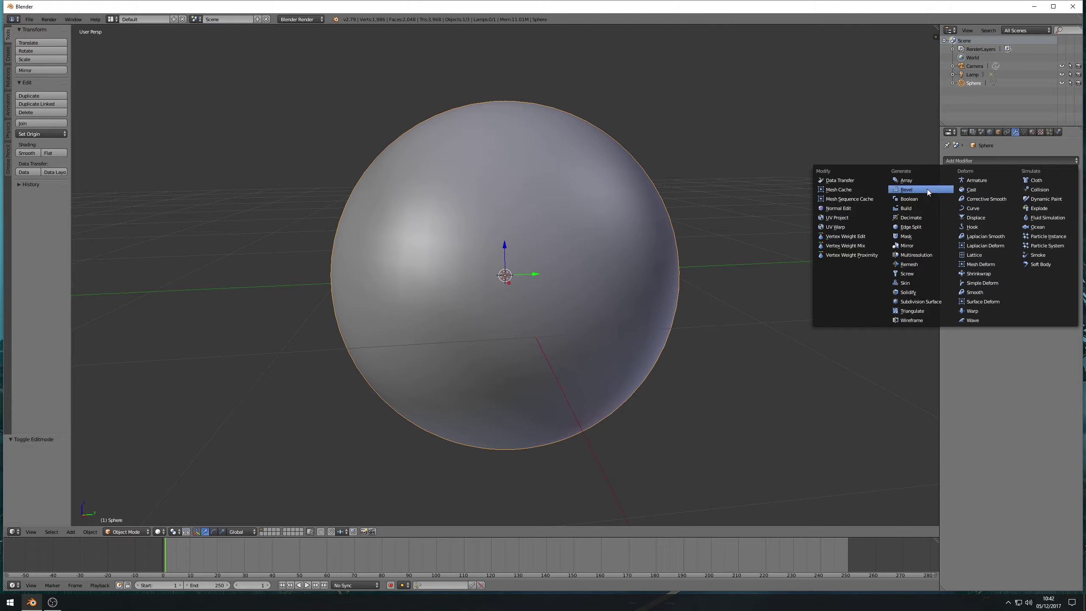
pyautogui.click(914, 227)
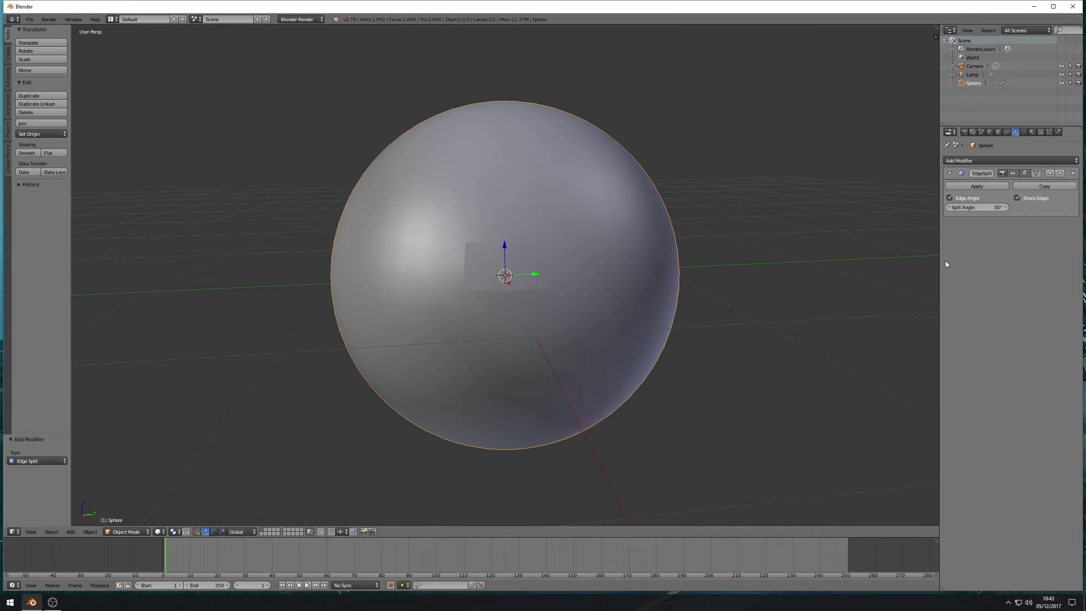
pyautogui.click(950, 198)
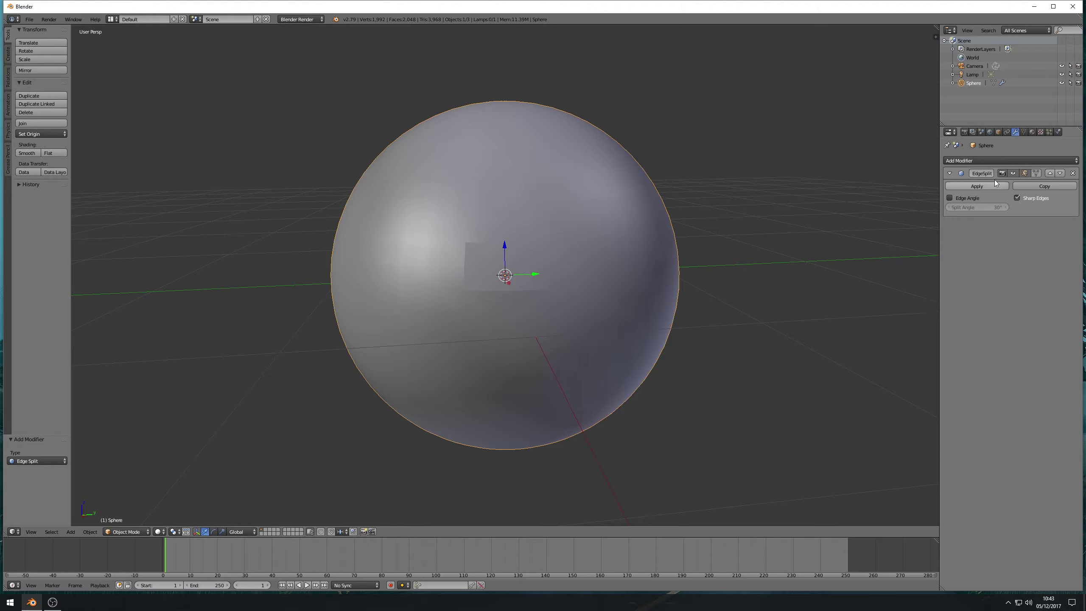
pyautogui.click(987, 159)
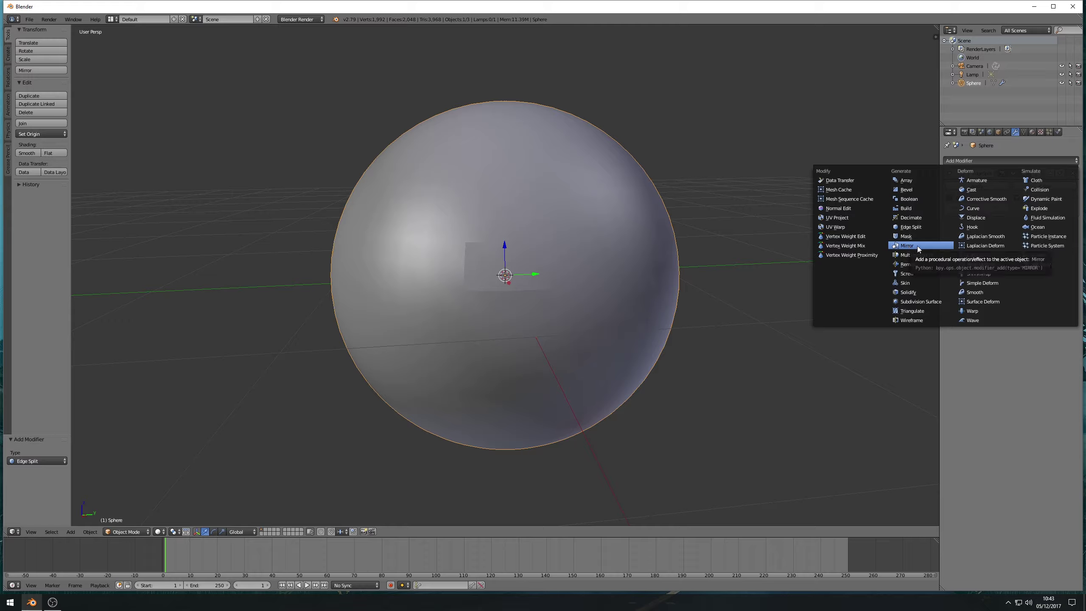
# Step: Add a Solidify modifier after EdgeSplit with thickness 0.01, Fill Rim and Only Rim enabled
pyautogui.click(909, 292)
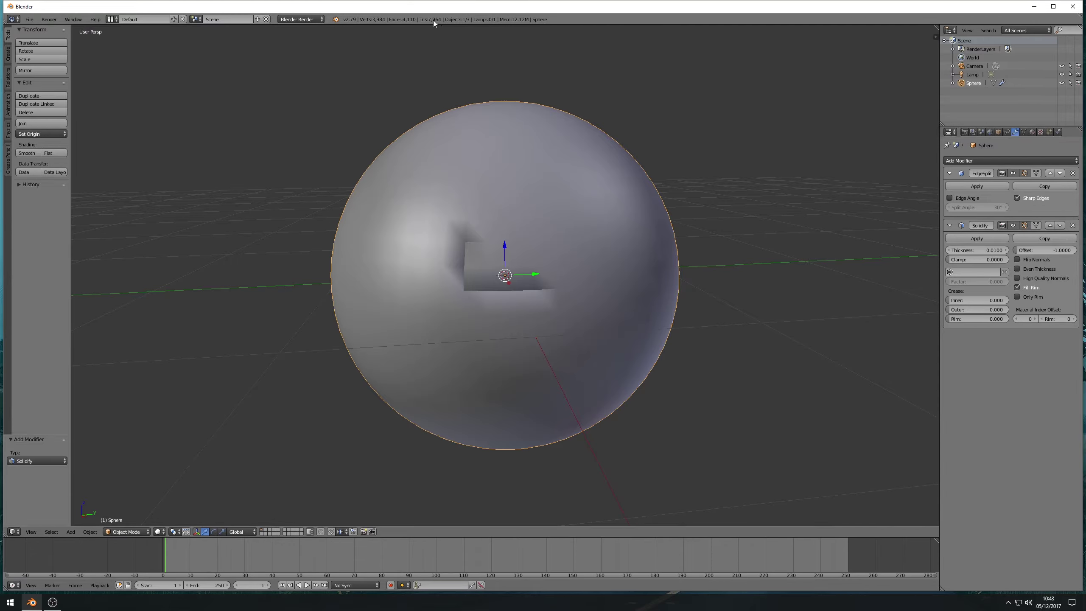
pyautogui.click(1017, 297)
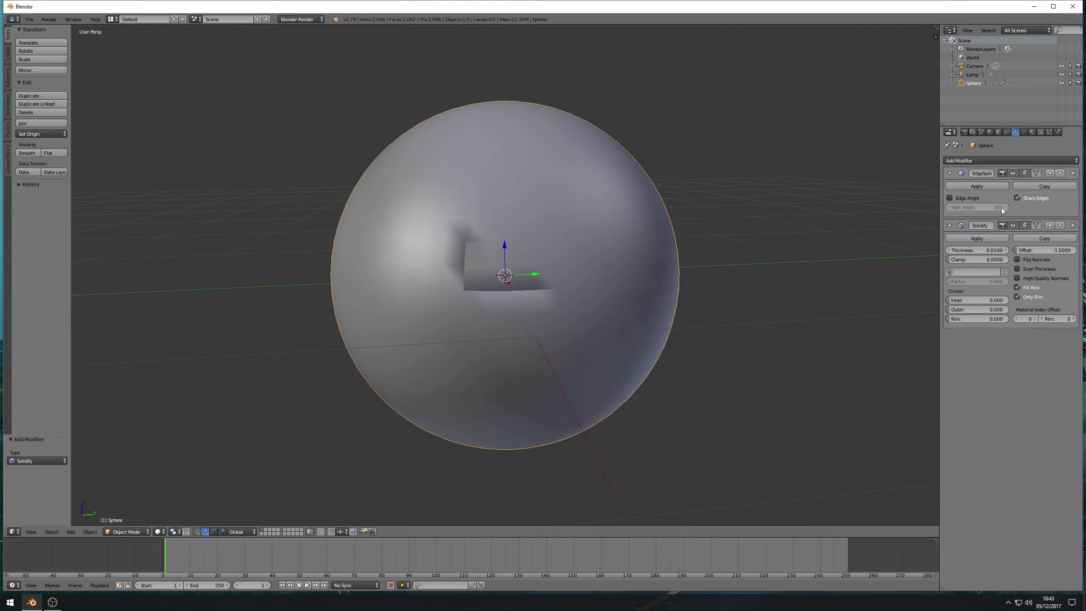
# Step: Add a Bevel modifier limited by Angle at 30°, then toggle EdgeSplit's Edge Angle on and back off
pyautogui.click(988, 161)
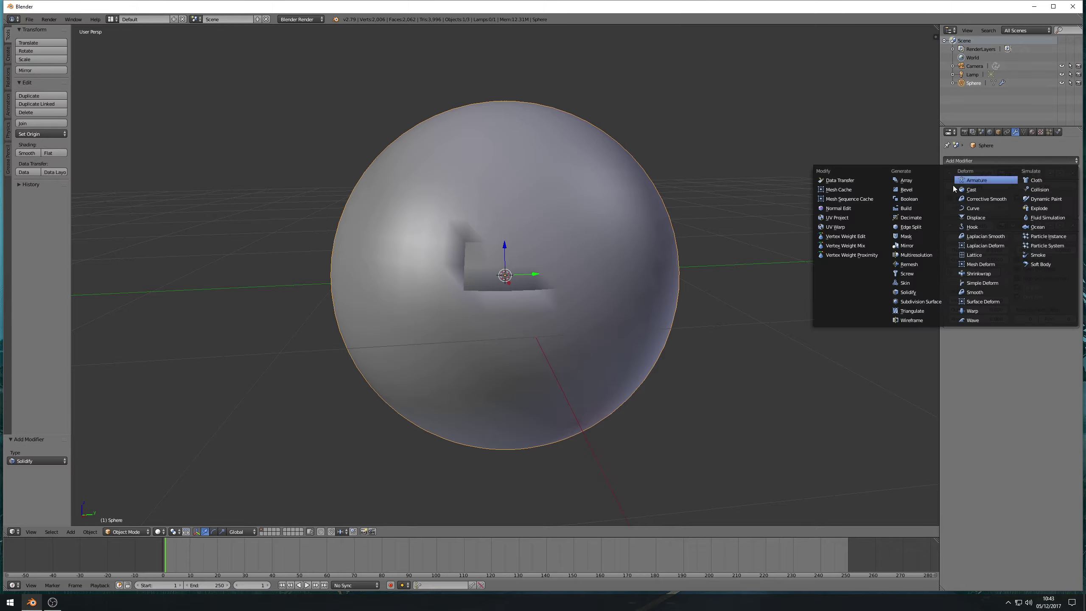
pyautogui.click(918, 190)
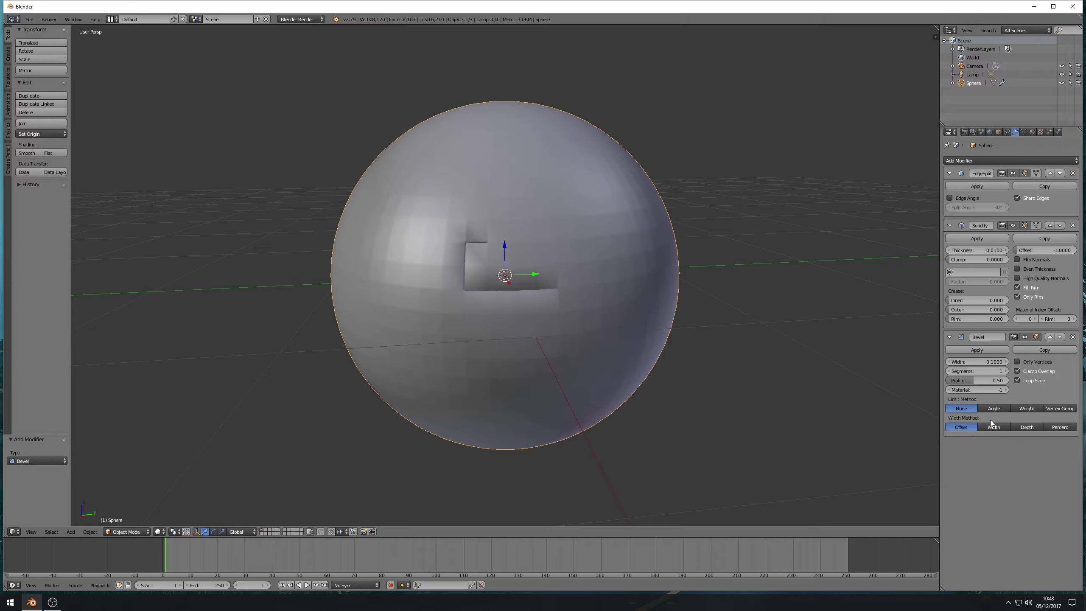
pyautogui.click(992, 409)
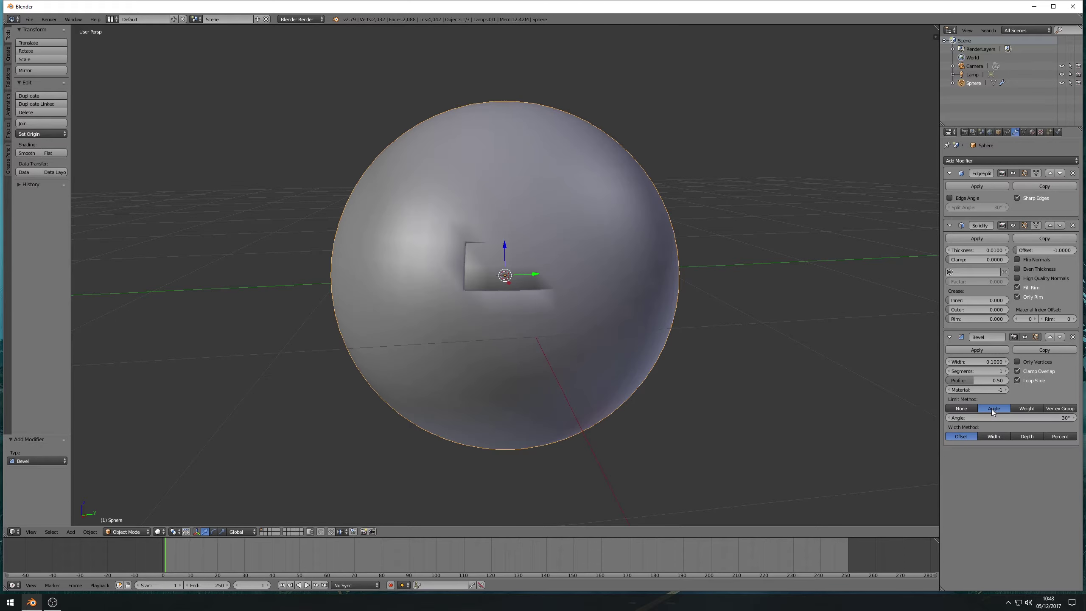
pyautogui.scroll(5, 552, 333)
pyautogui.moveTo(551, 333)
pyautogui.mouseDown(button='middle')
pyautogui.moveTo(580, 331)
pyautogui.moveTo(551, 330)
pyautogui.mouseUp(button='middle')
pyautogui.scroll(-3, 552, 330)
pyautogui.scroll(3, 551, 329)
pyautogui.scroll(-3, 552, 329)
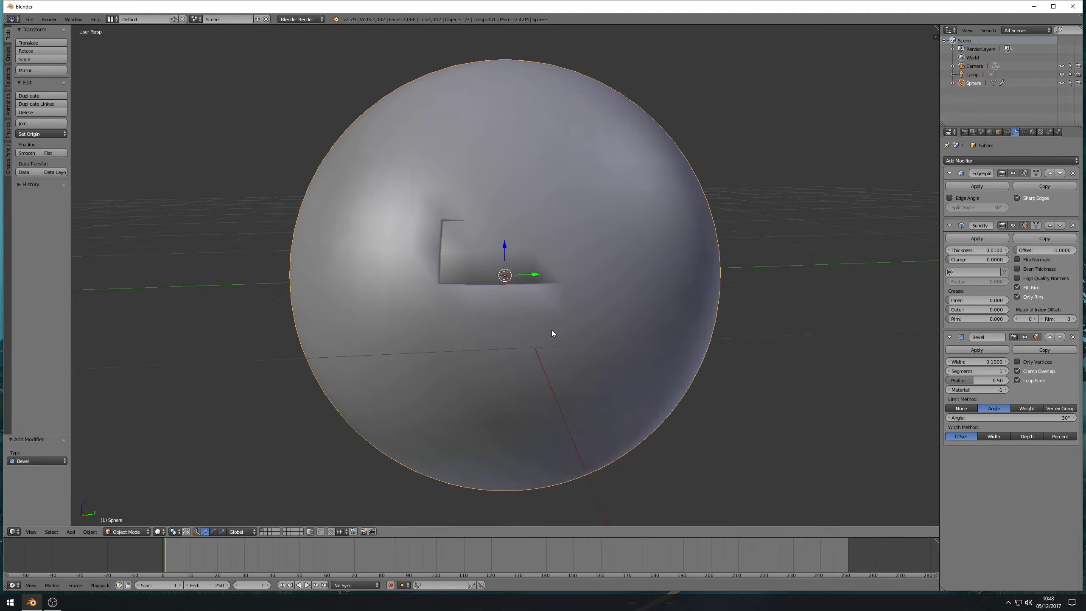
pyautogui.click(949, 198)
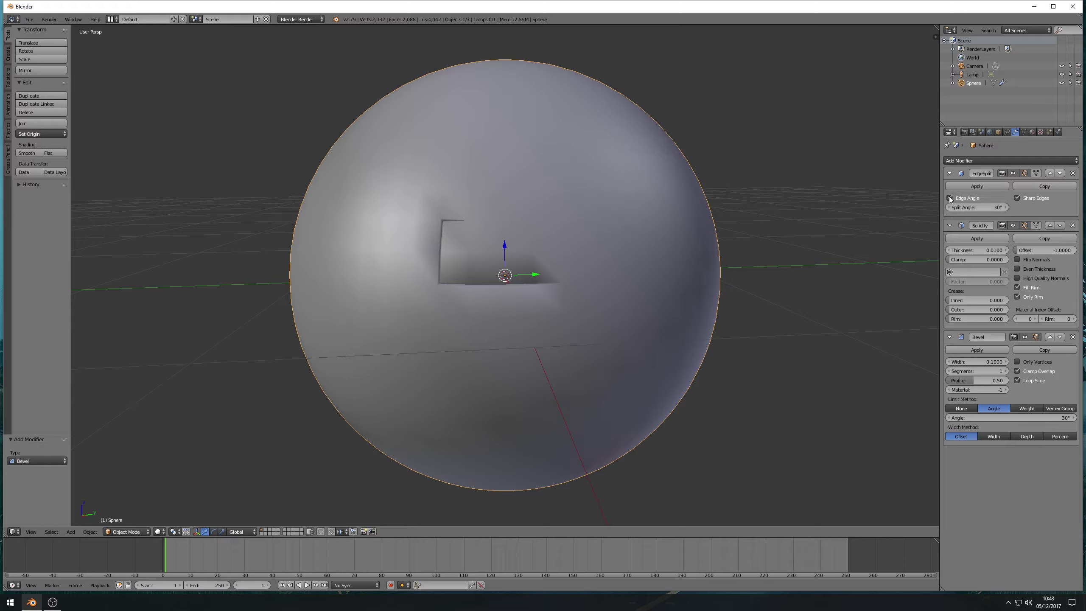
pyautogui.click(949, 197)
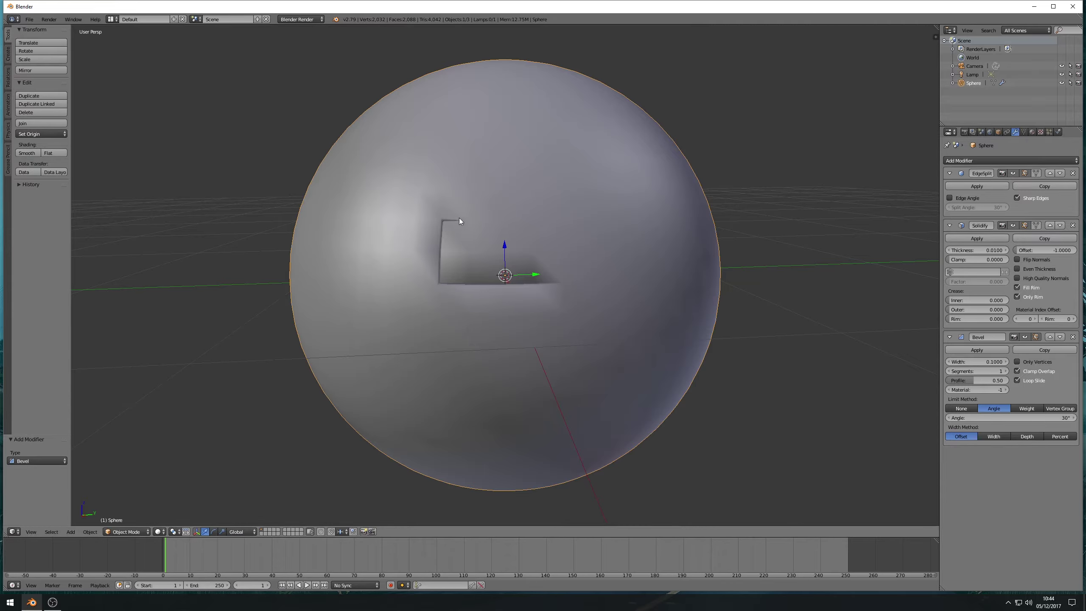
# Step: Enable Auto Smooth in the sphere's Object Data settings
pyautogui.click(1024, 132)
pyautogui.click(947, 186)
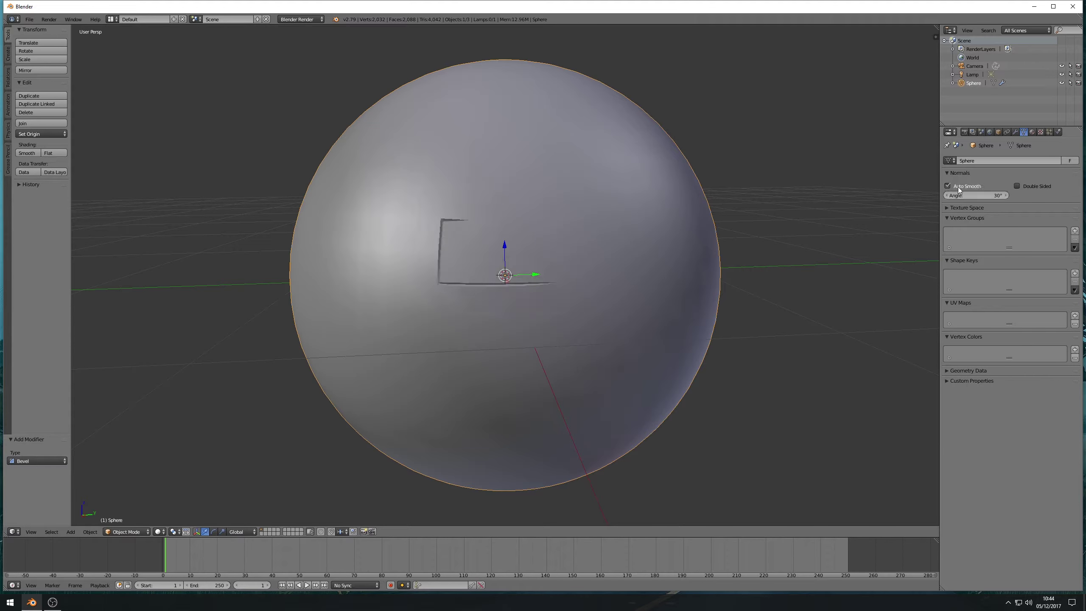
pyautogui.moveTo(586, 297); pyautogui.dragTo(469, 299, button='middle')
pyautogui.scroll(-2, 569, 296)
pyautogui.scroll(5, 546, 302)
pyautogui.scroll(-3, 469, 297)
# Step: Collapse the EdgeSplit and Solidify modifier panels, then return the sphere to Object Mode
pyautogui.press('Tab')
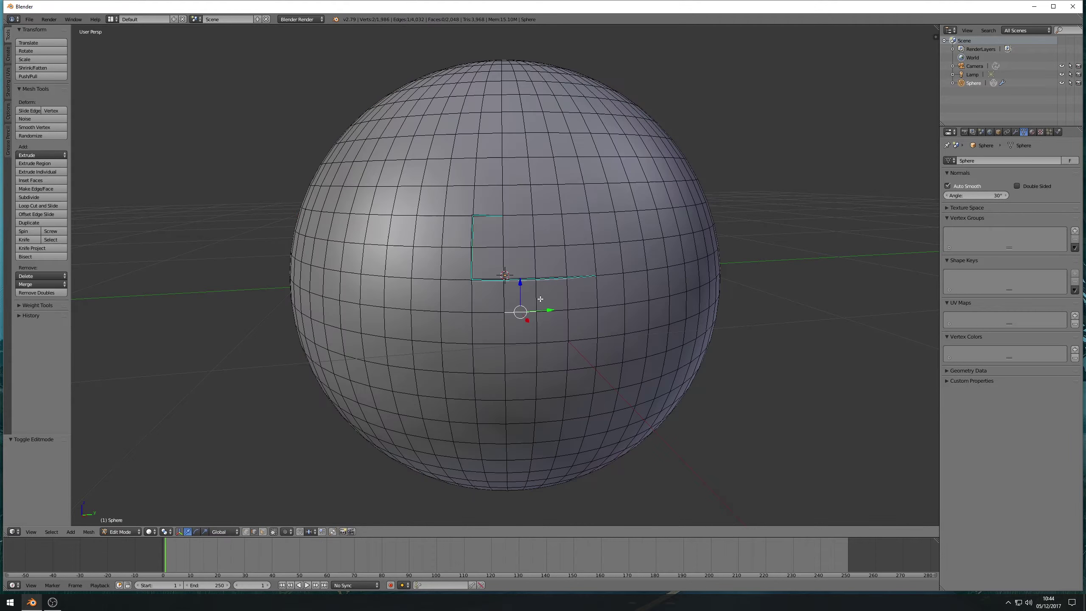
pyautogui.click(1014, 132)
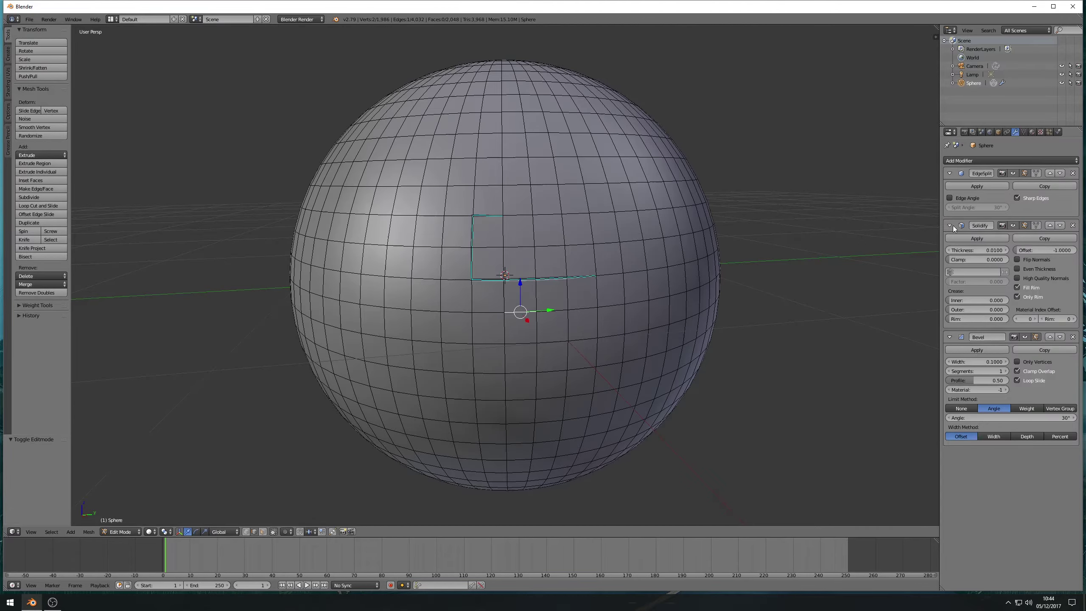
pyautogui.click(949, 225)
pyautogui.click(948, 173)
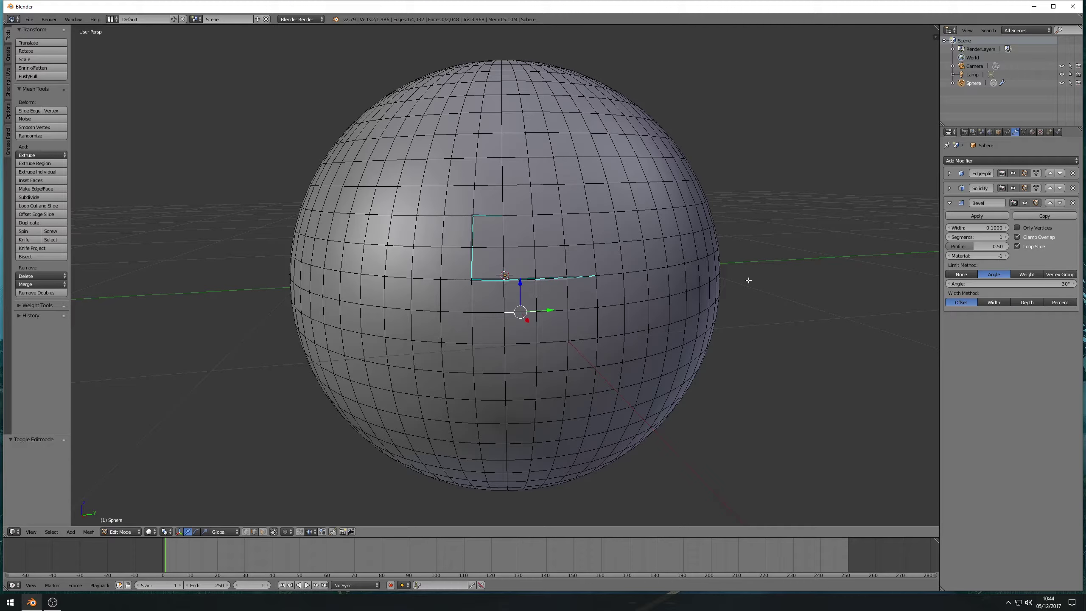
pyautogui.click(948, 189)
pyautogui.click(949, 189)
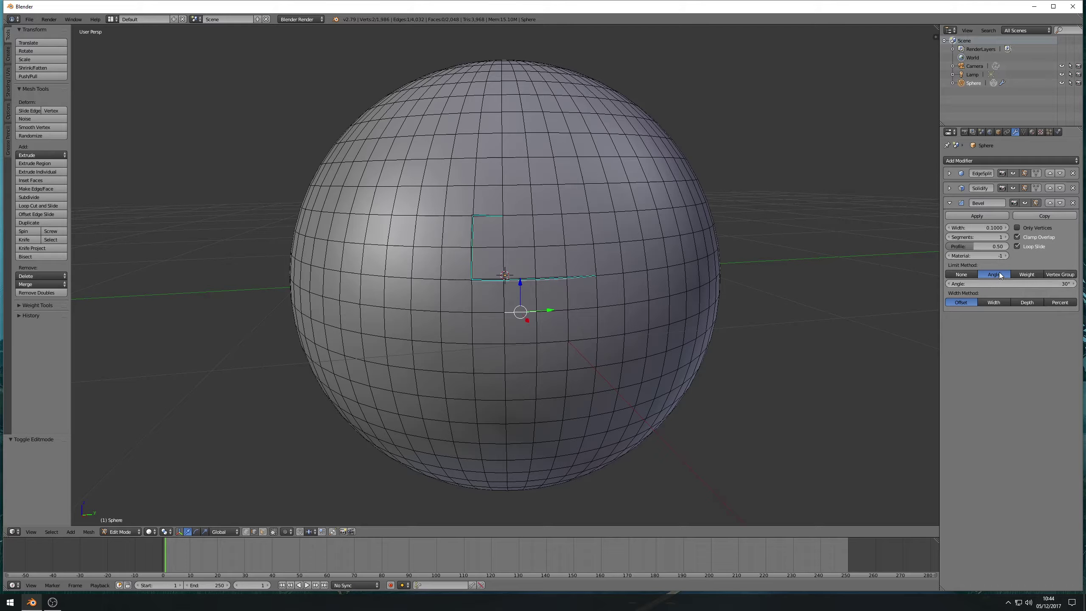
pyautogui.scroll(-2, 564, 300)
pyautogui.scroll(4, 564, 300)
pyautogui.scroll(-2, 563, 300)
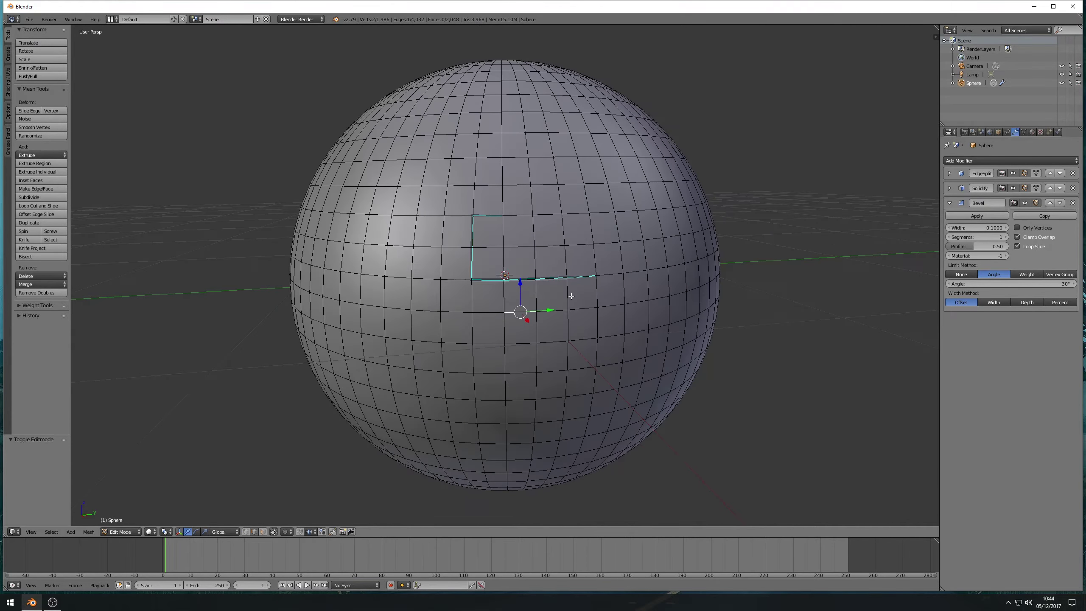
pyautogui.press('Tab')
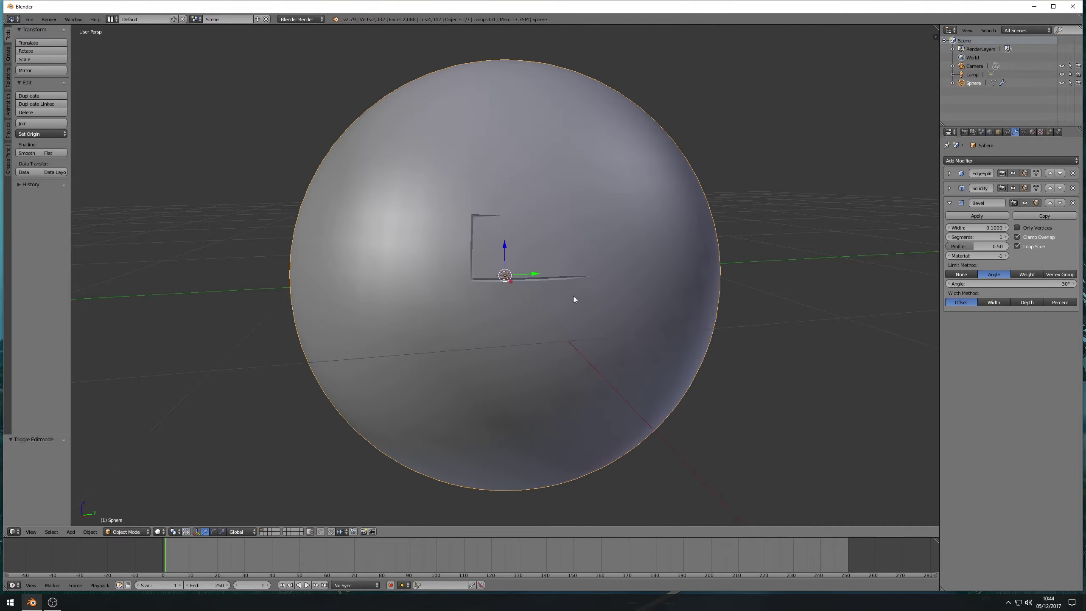
pyautogui.scroll(-2, 575, 296)
pyautogui.scroll(2, 577, 297)
# Step: Switch the render engine to Cycles Render
pyautogui.press('n')
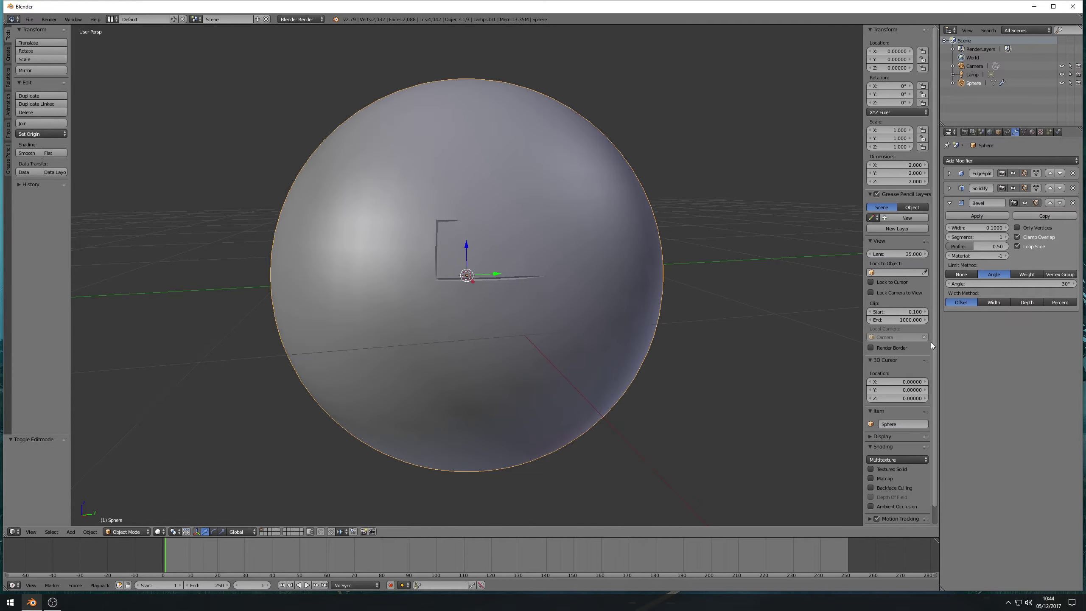
pyautogui.click(286, 21)
pyautogui.click(306, 49)
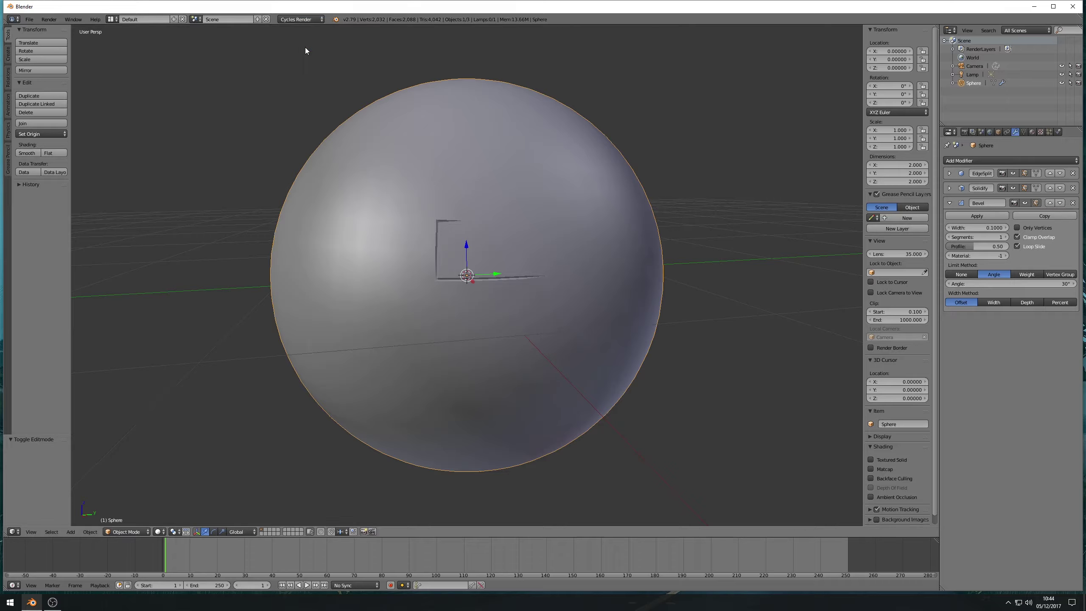
pyautogui.scroll(-1, 887, 393)
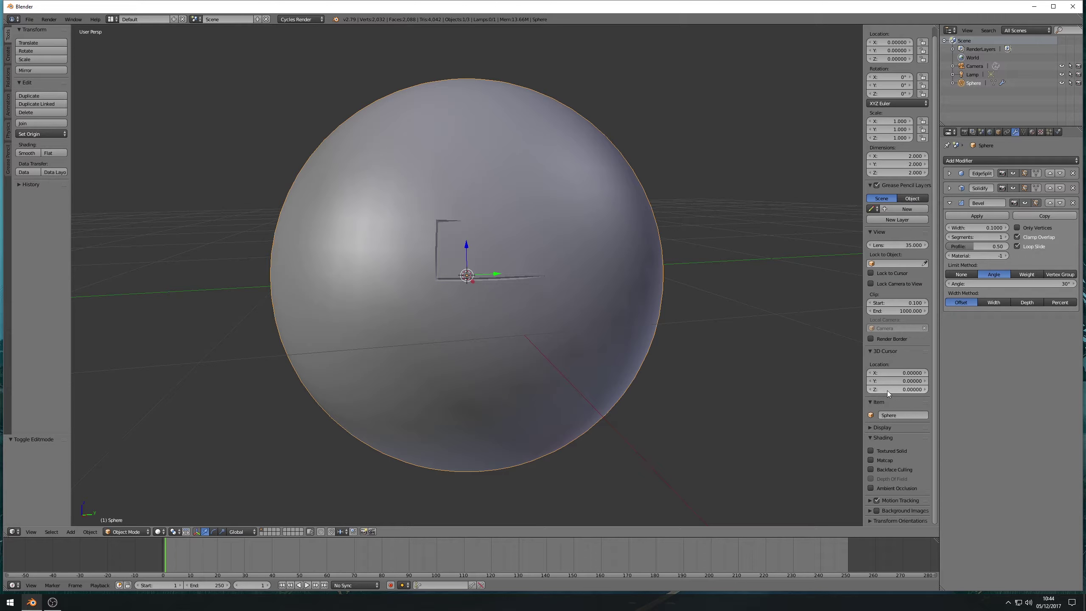
# Step: Enable Matcap and Ambient Occlusion in the viewport Shading panel
pyautogui.click(870, 460)
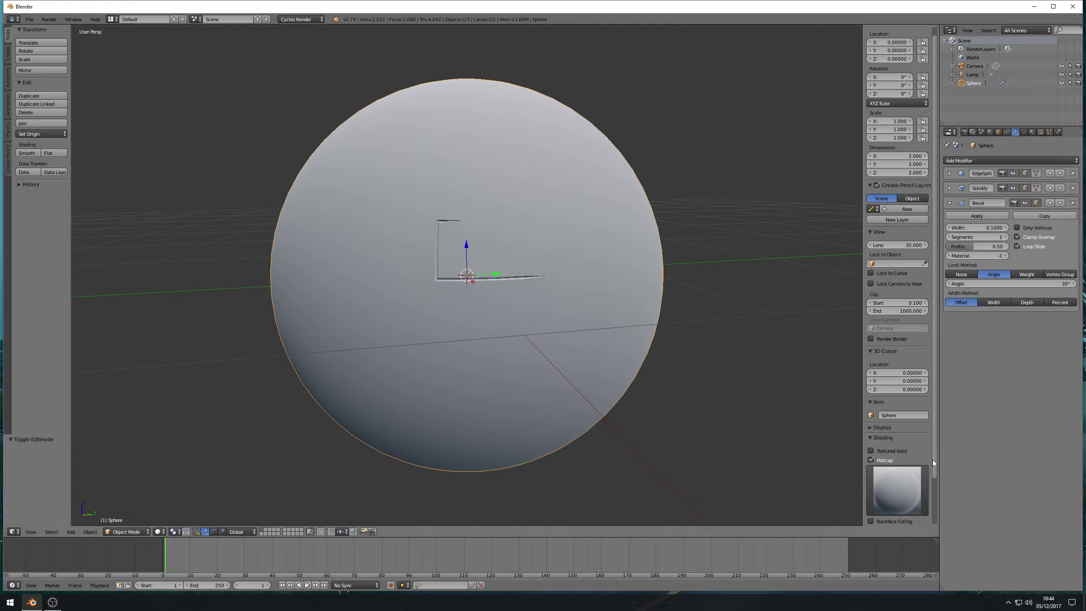
pyautogui.moveTo(936, 467); pyautogui.dragTo(937, 543)
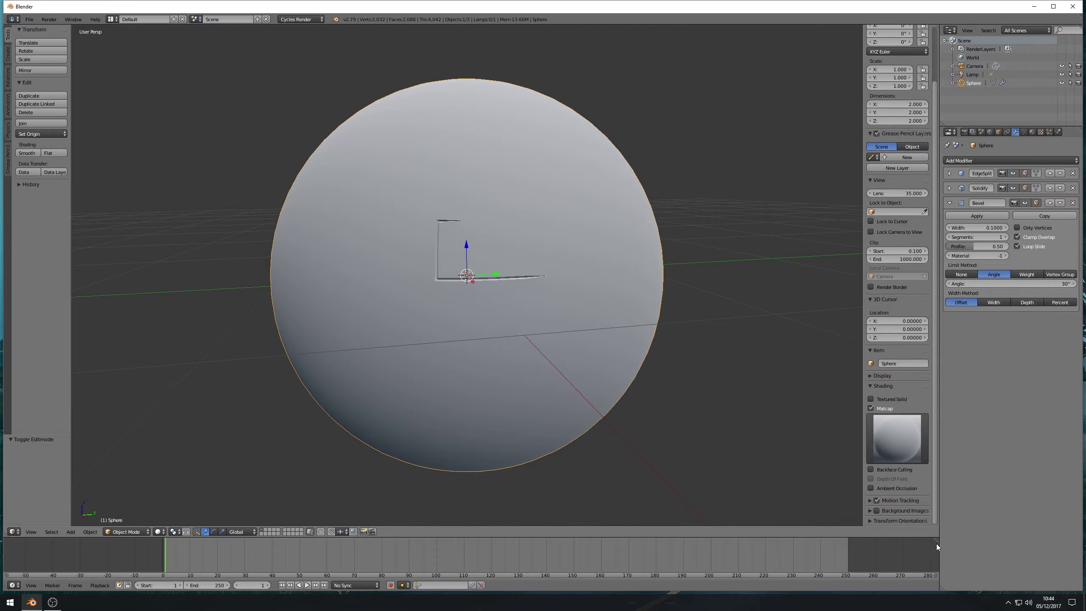
pyautogui.click(870, 489)
pyautogui.scroll(-1, 487, 295)
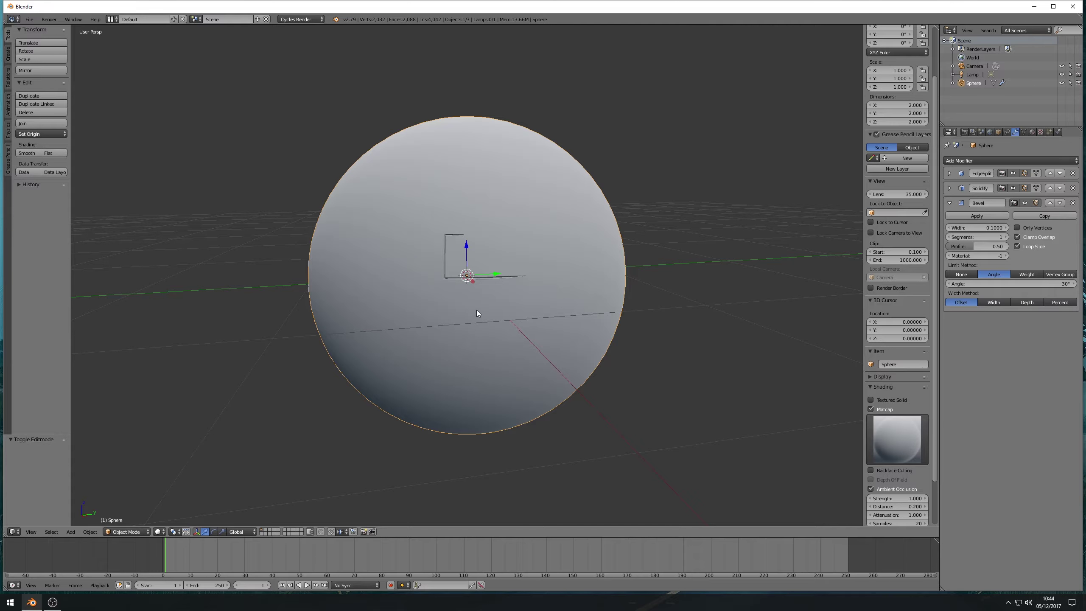
pyautogui.moveTo(477, 310)
pyautogui.mouseDown(button='middle')
pyautogui.moveTo(533, 312)
pyautogui.moveTo(503, 298)
pyautogui.moveTo(480, 303)
pyautogui.mouseUp(button='middle')
pyautogui.scroll(-2, 491, 307)
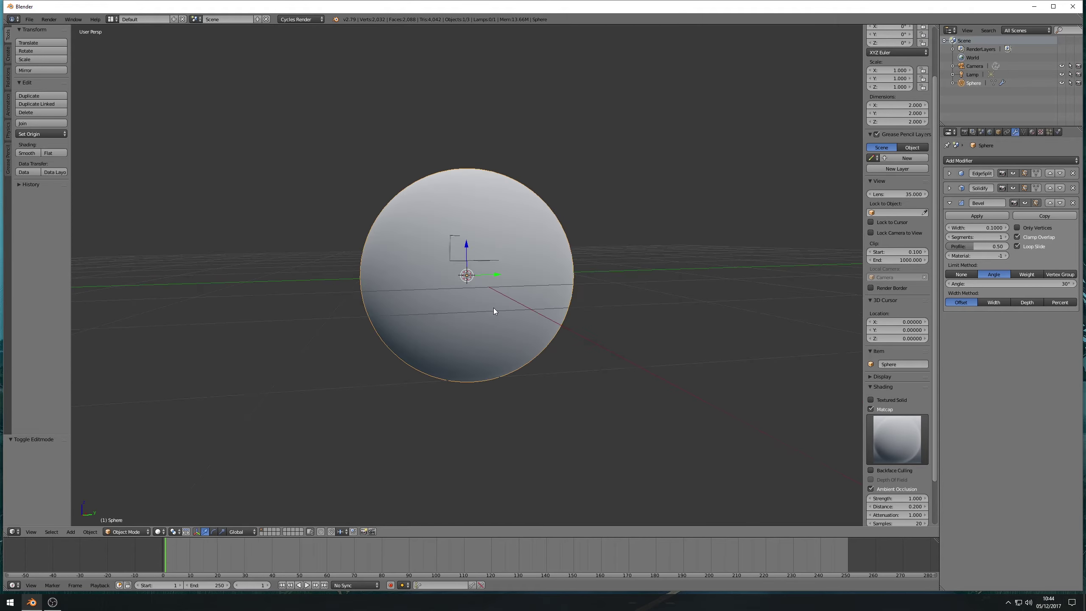
pyautogui.scroll(4, 492, 307)
# Step: Mark a stepped run of edges above the first cut as sharp and inspect the new groove
pyautogui.press('Tab')
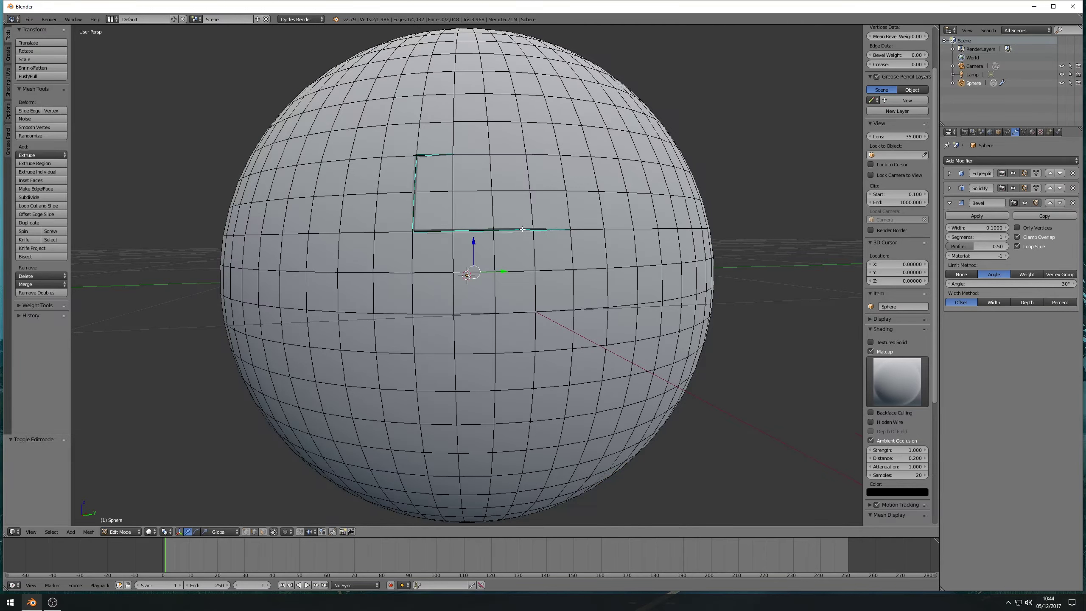
pyautogui.keyDown('shift'); pyautogui.rightClick(455, 142); pyautogui.keyUp('shift')
pyautogui.keyDown('shift'); pyautogui.rightClick(454, 108); pyautogui.keyUp('shift')
pyautogui.keyDown('shift'); pyautogui.rightClick(513, 93); pyautogui.keyUp('shift')
pyautogui.keyDown('shift'); pyautogui.rightClick(471, 95); pyautogui.keyUp('shift')
pyautogui.hotkey('ctrl', 'e')
pyautogui.click(471, 177)
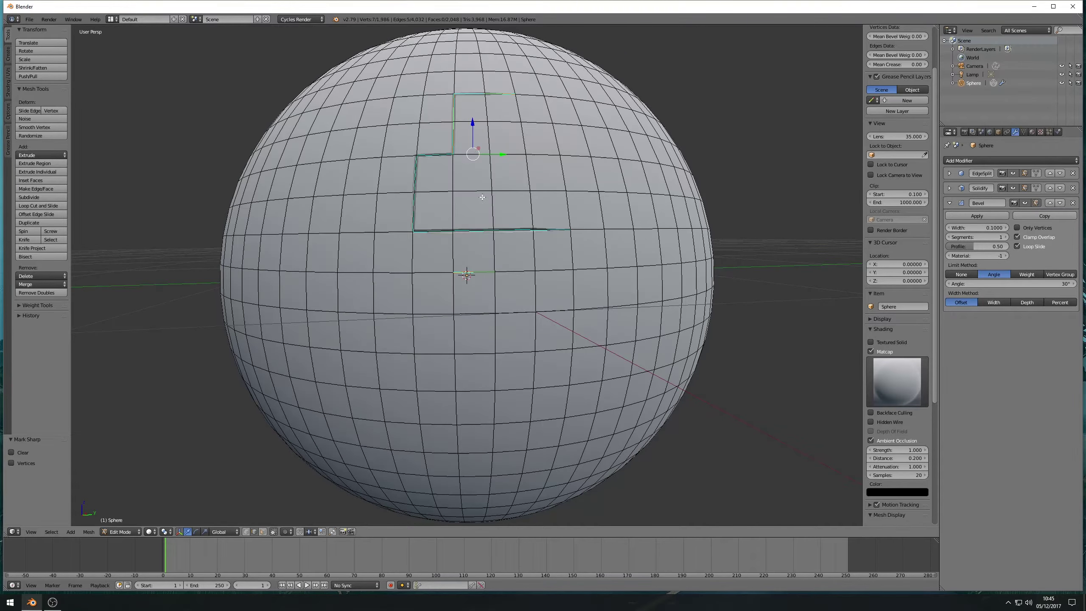
pyautogui.press('Tab')
pyautogui.moveTo(496, 181); pyautogui.dragTo(521, 268, button='middle')
pyautogui.scroll(-4, 524, 214)
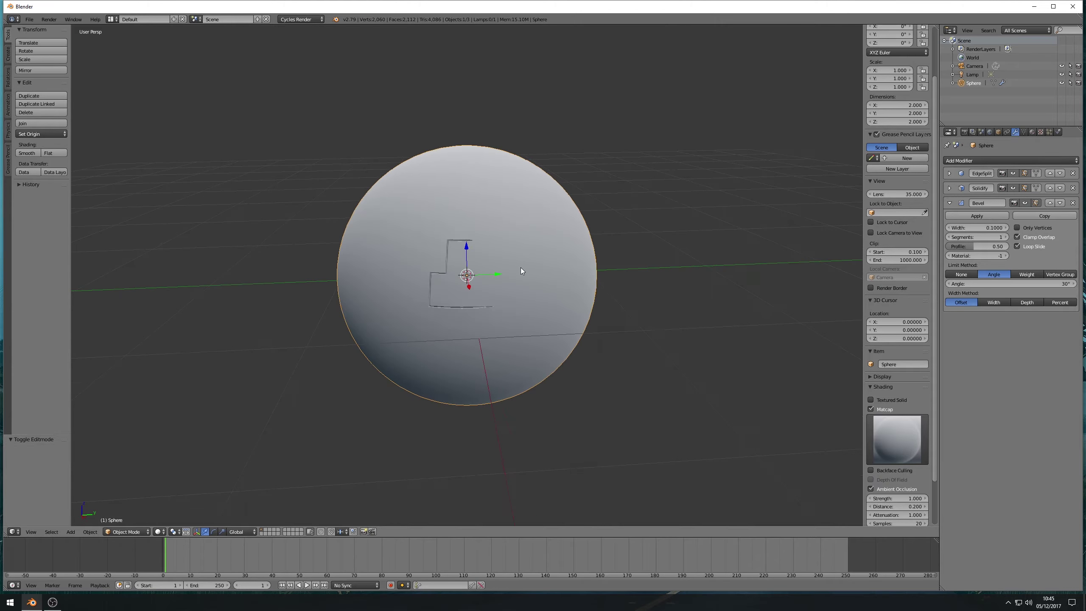
# Step: Mark a horizontal edge loop near the top as sharp and check its ring groove
pyautogui.press('Tab')
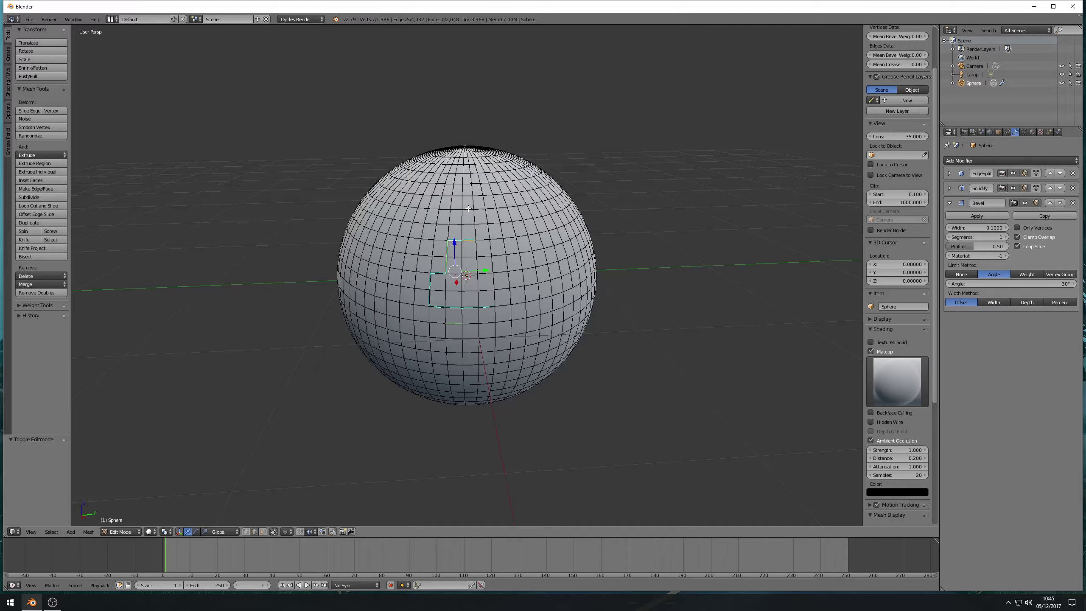
pyautogui.keyDown('alt'); pyautogui.click(468, 208); pyautogui.keyUp('alt')
pyautogui.hotkey('ctrl', 'e')
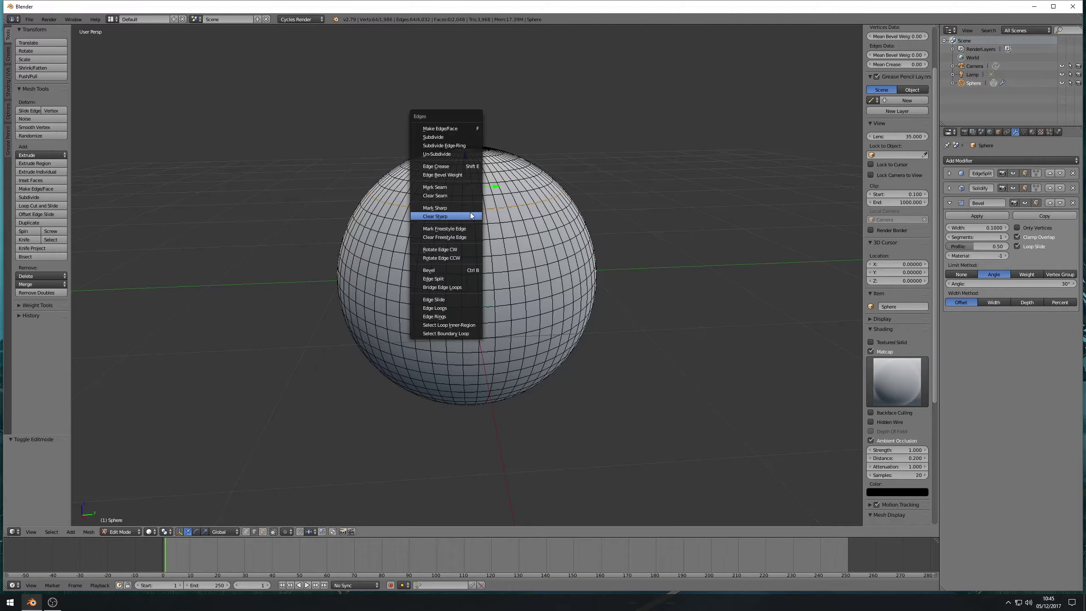
pyautogui.click(470, 207)
pyautogui.press('Tab')
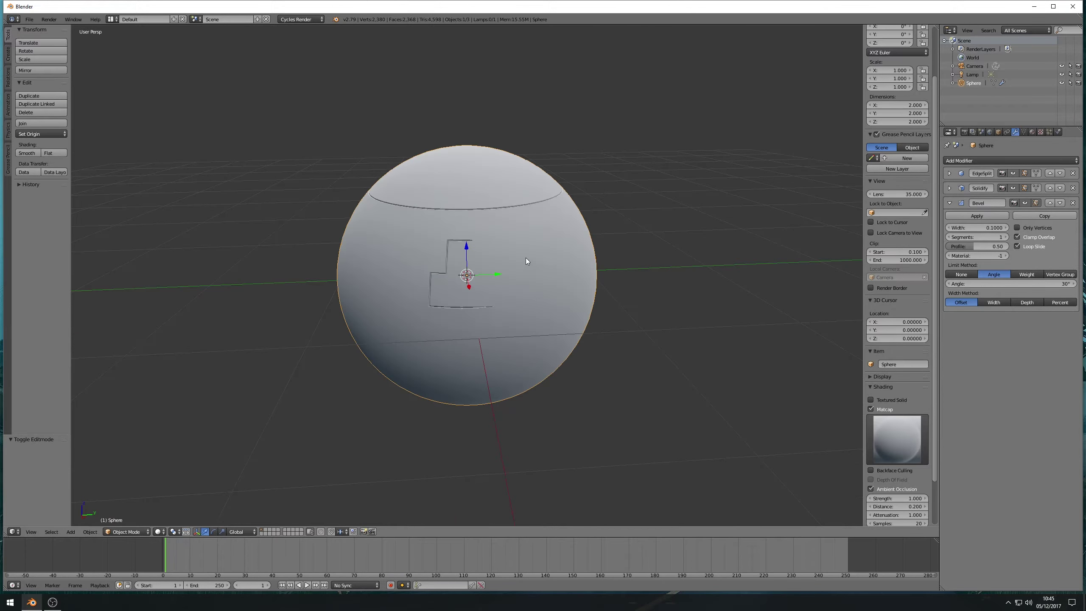
pyautogui.moveTo(526, 257)
pyautogui.mouseDown(button='middle')
pyautogui.moveTo(317, 278)
pyautogui.moveTo(456, 306)
pyautogui.moveTo(535, 251)
pyautogui.mouseUp(button='middle')
# Step: Mark another horizontal loop, a lower ring and a vertical meridian loop as sharp
pyautogui.press('Tab')
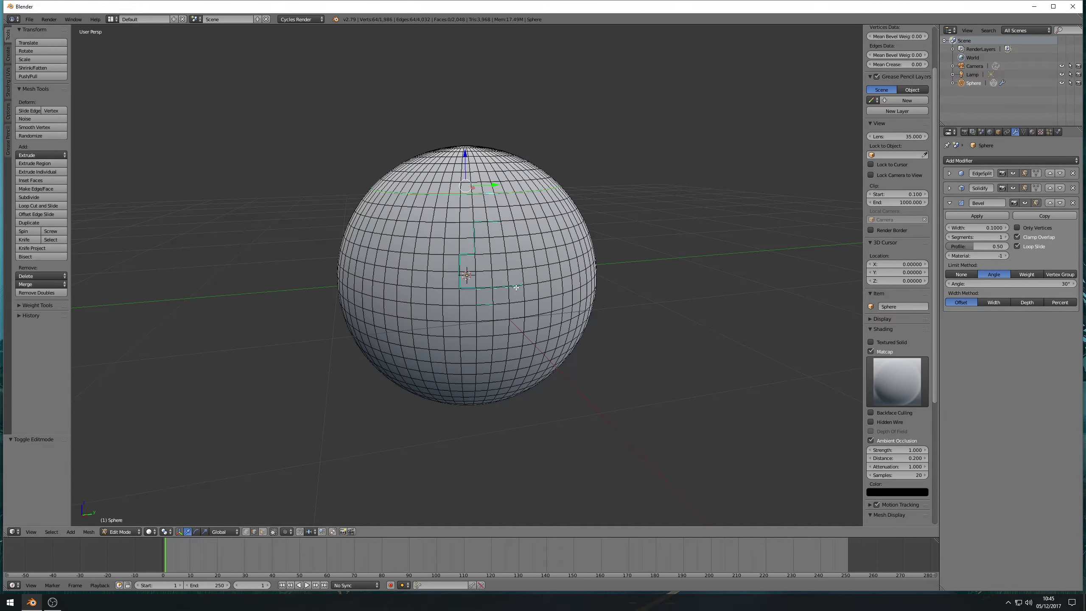
pyautogui.keyDown('alt'); pyautogui.click(486, 320); pyautogui.keyUp('alt')
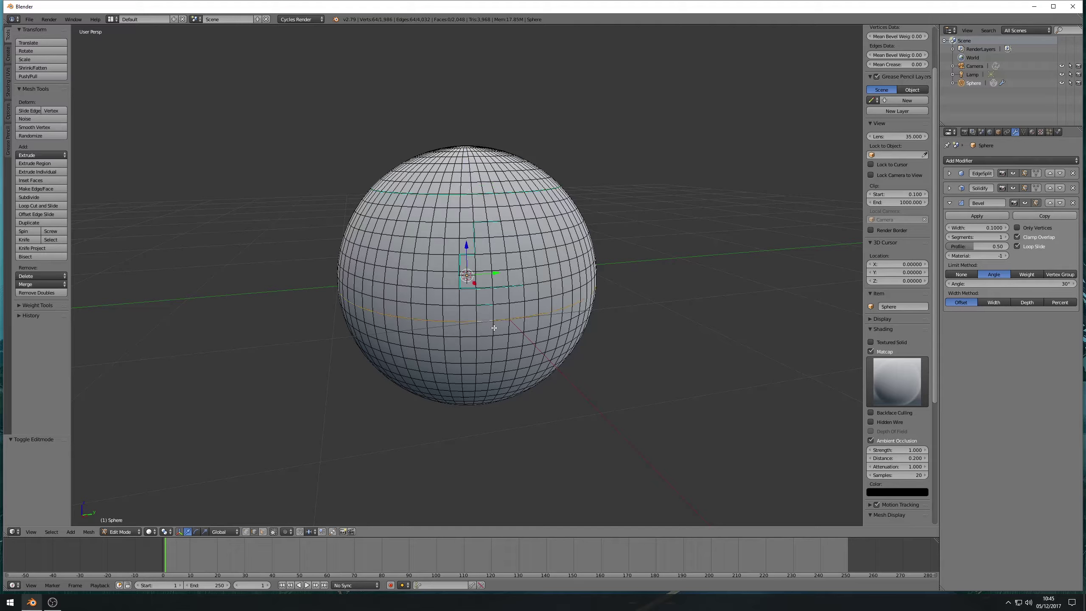
pyautogui.keyDown('alt'); pyautogui.keyDown('shift'); pyautogui.click(495, 370); pyautogui.keyUp('shift'); pyautogui.keyUp('alt')
pyautogui.moveTo(494, 369); pyautogui.dragTo(501, 314, button='middle')
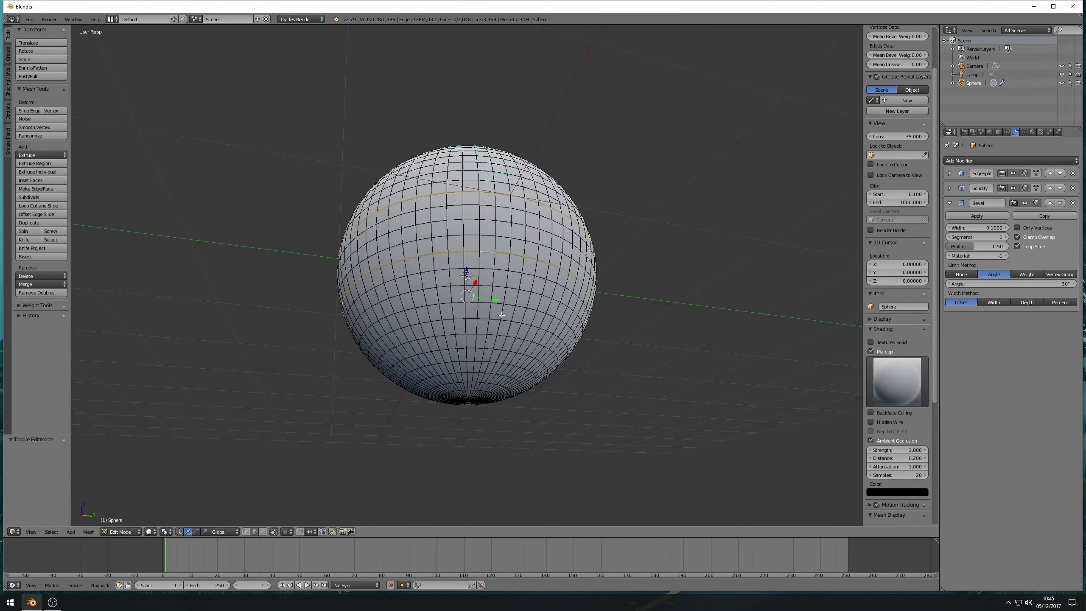
pyautogui.keyDown('alt'); pyautogui.keyDown('shift'); pyautogui.click(466, 327); pyautogui.keyUp('shift'); pyautogui.keyUp('alt')
pyautogui.moveTo(465, 327); pyautogui.dragTo(476, 344, button='middle')
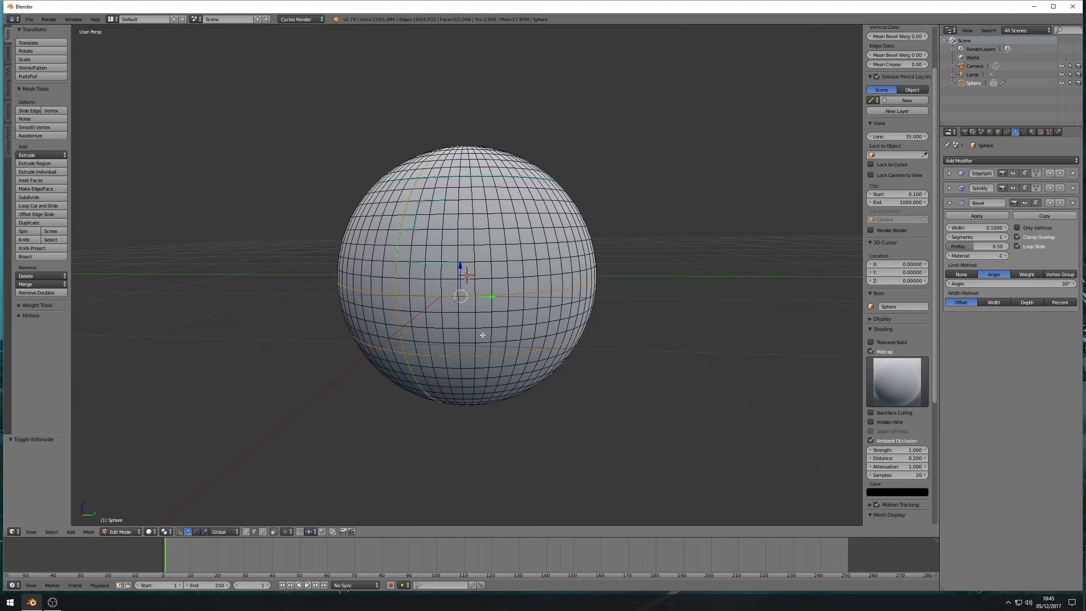
pyautogui.hotkey('ctrl', 'e')
pyautogui.click(482, 333)
pyautogui.press('Tab')
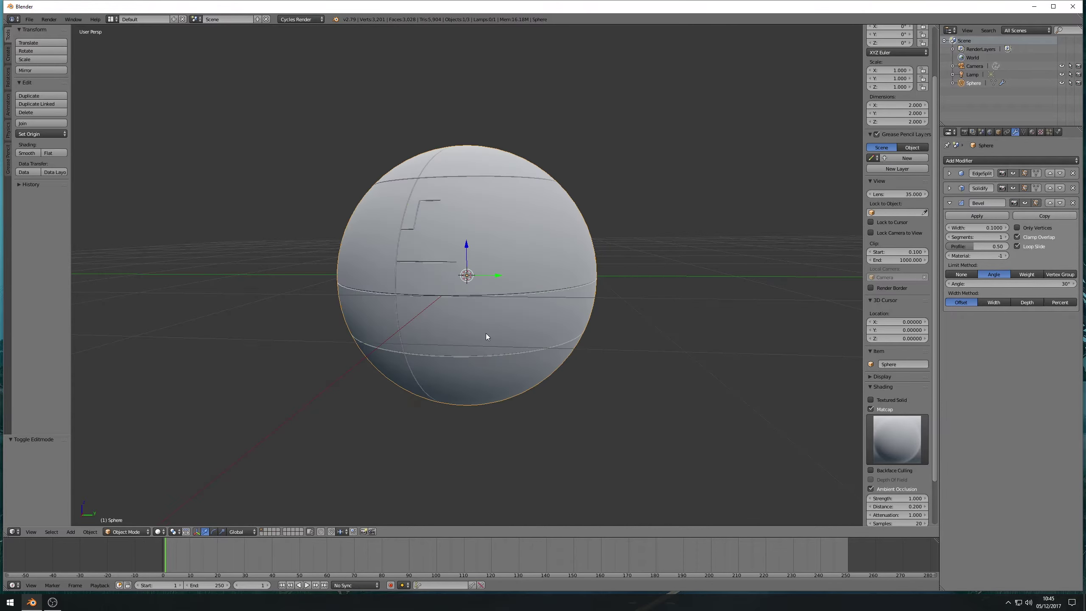
pyautogui.moveTo(485, 333); pyautogui.dragTo(439, 362, button='middle')
pyautogui.scroll(-2, 481, 329)
pyautogui.scroll(5, 472, 324)
pyautogui.scroll(2, 466, 332)
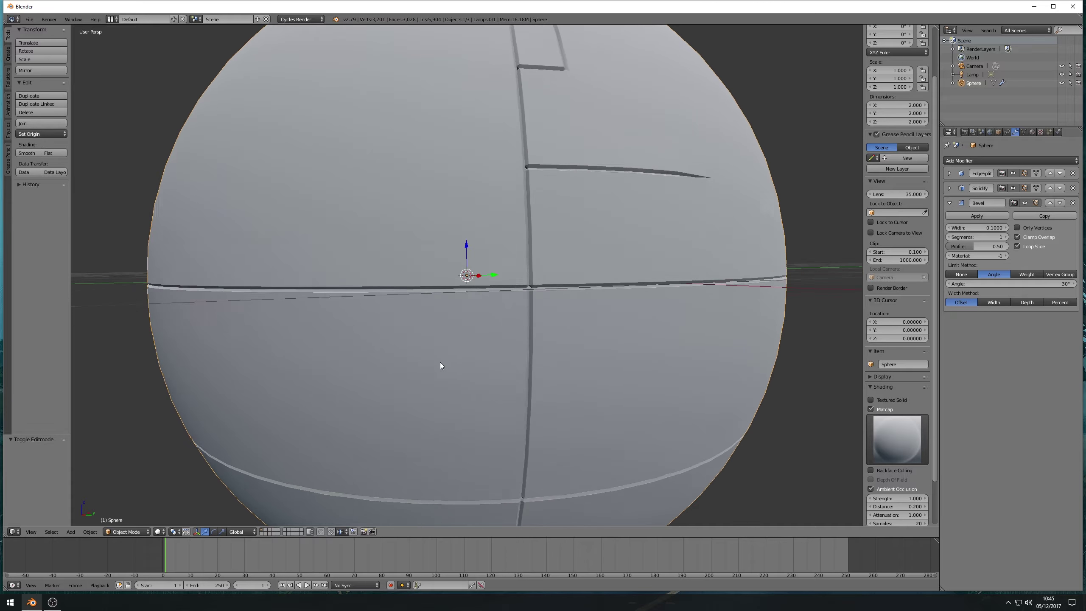
pyautogui.scroll(6, 440, 361)
pyautogui.scroll(-2, 454, 354)
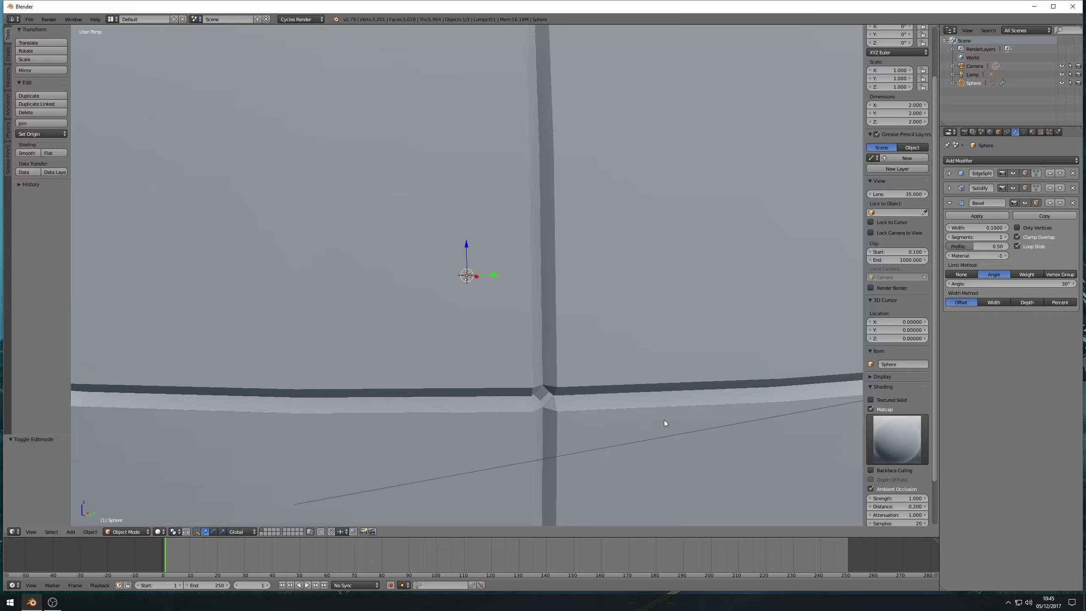
# Step: Step the Bevel modifier's segments up to 3 and set its width to 0.0020
pyautogui.click(1005, 237)
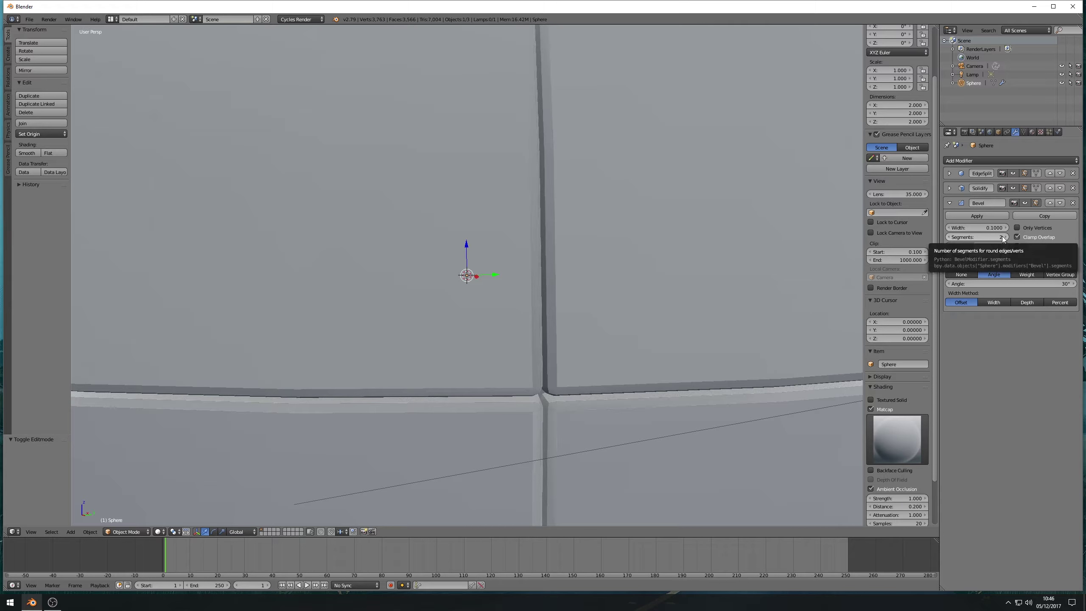
pyautogui.click(947, 238)
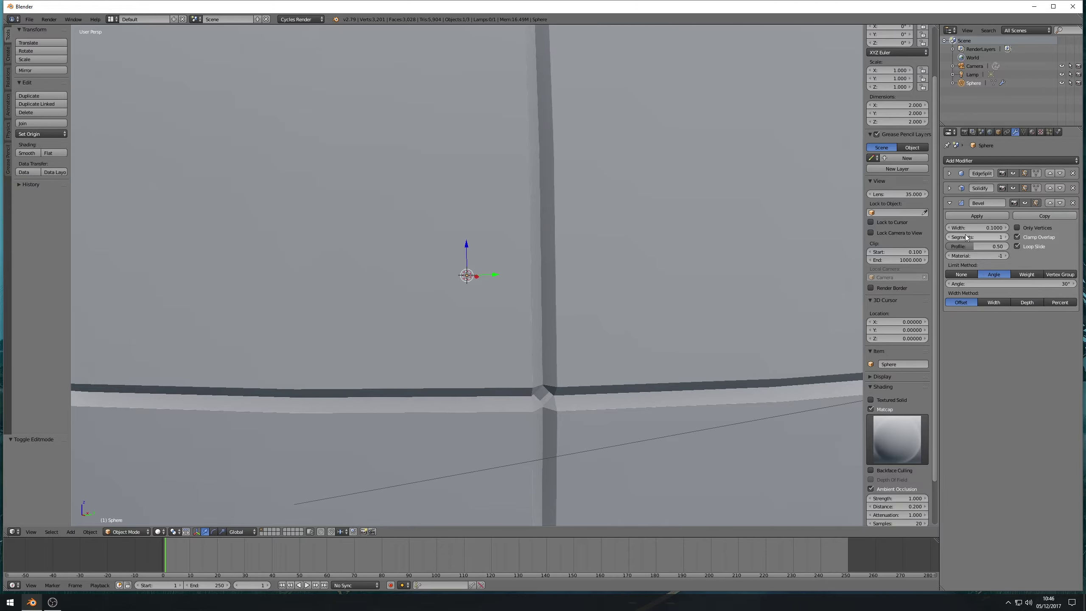
pyautogui.click(1005, 237)
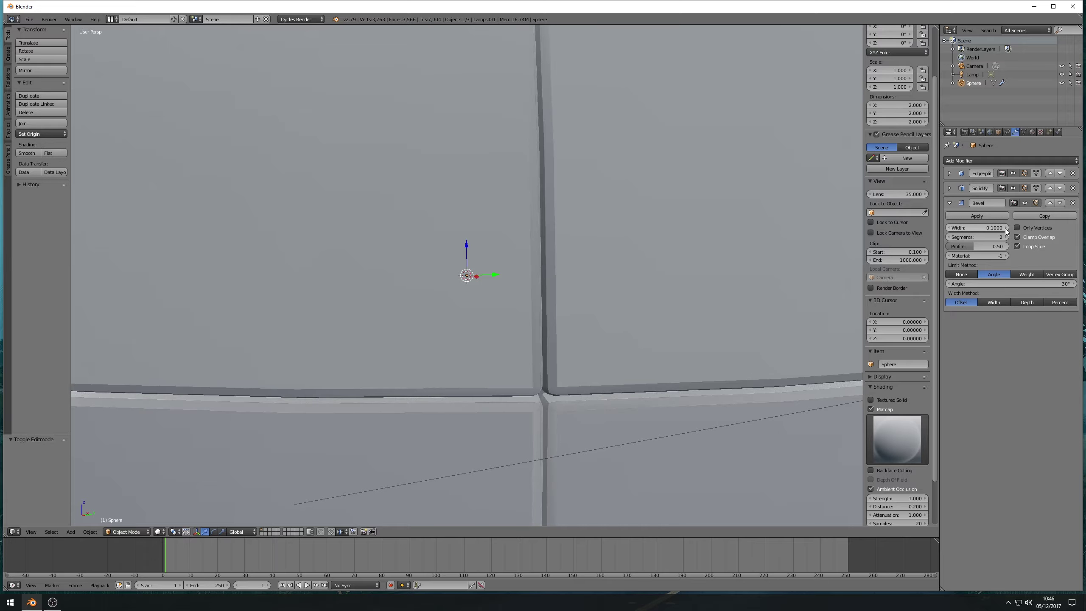
pyautogui.moveTo(1005, 229); pyautogui.dragTo(963, 230)
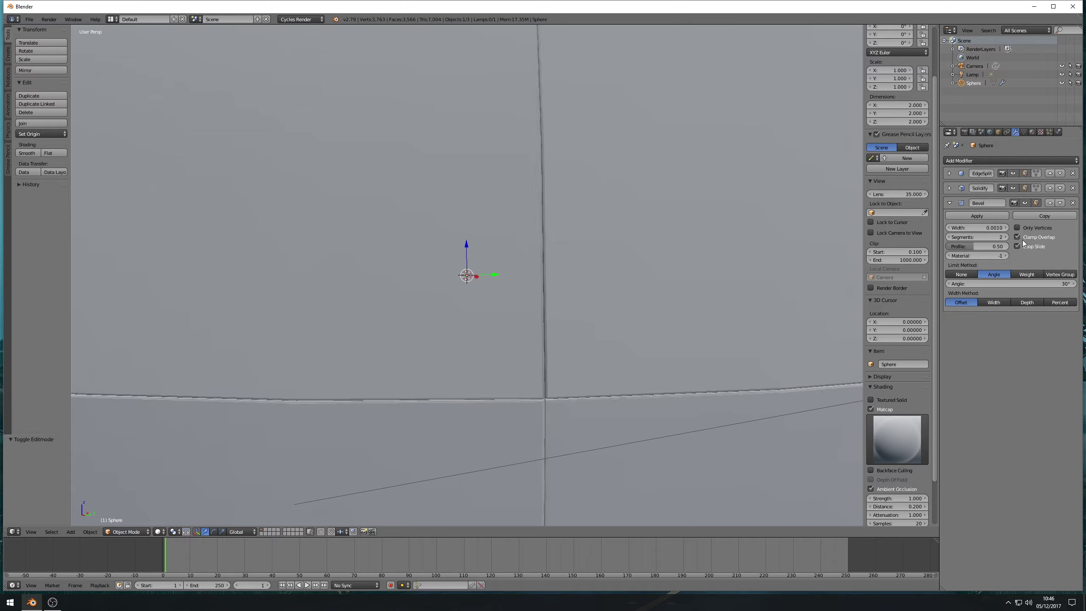
pyautogui.click(947, 237)
pyautogui.click(1005, 237)
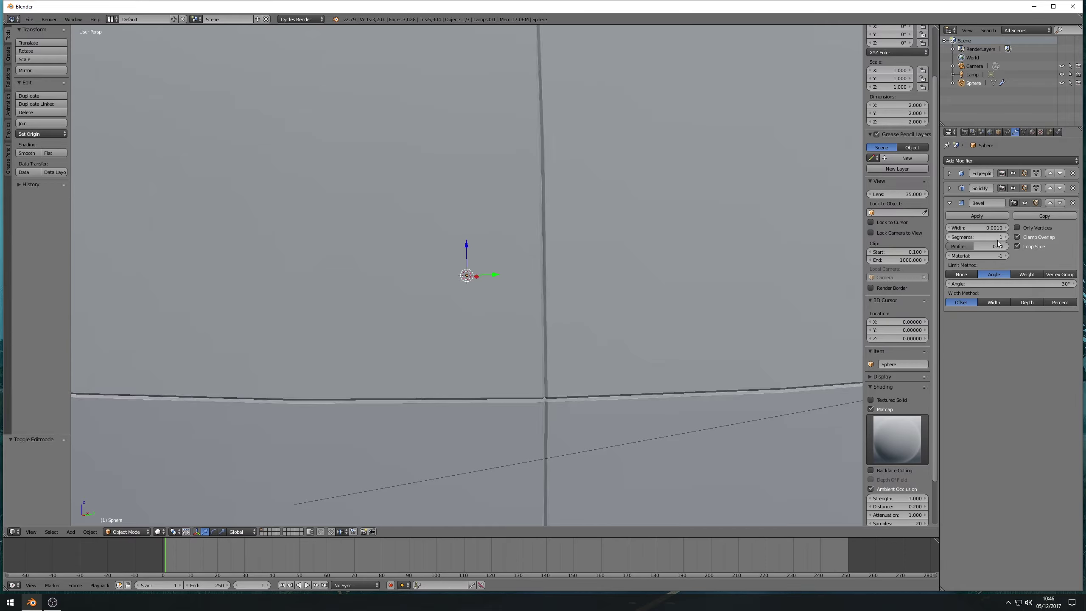
pyautogui.click(1006, 238)
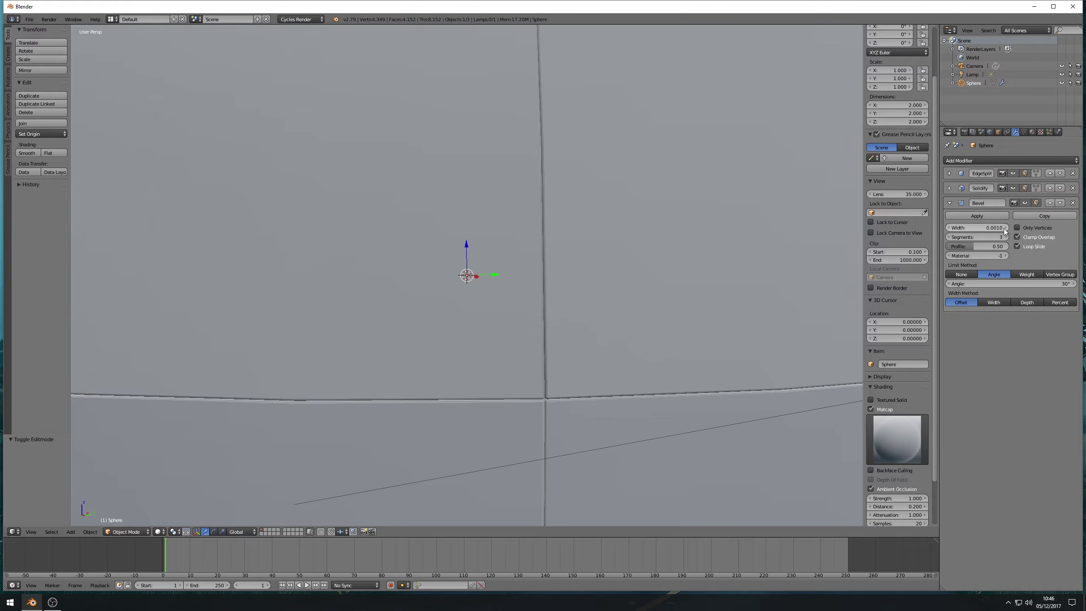
pyautogui.click(1005, 228)
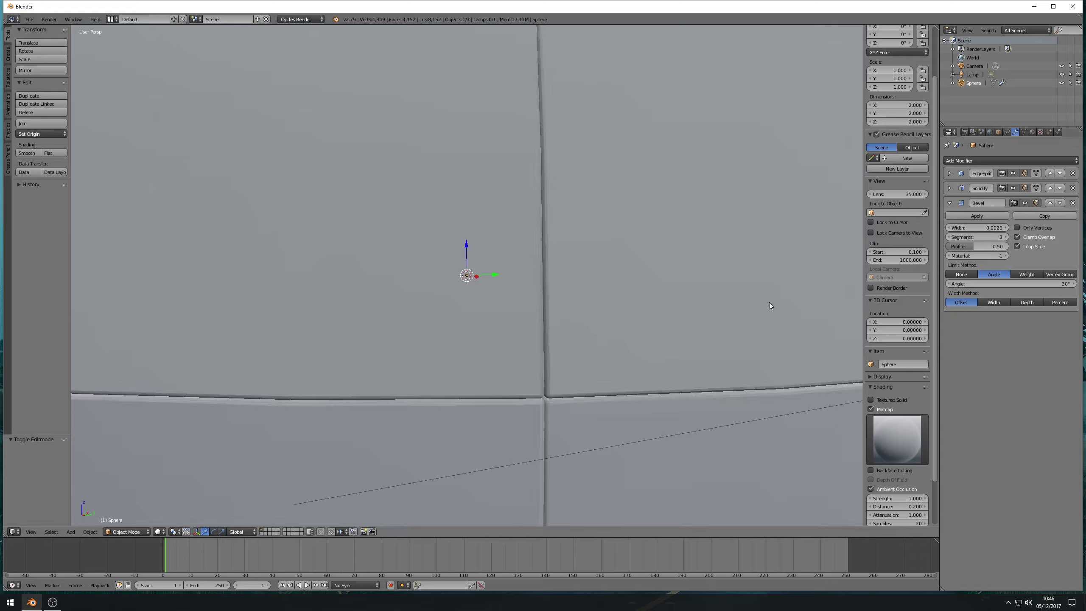
pyautogui.scroll(-5, 768, 301)
# Step: Orbit toward a vertical groove and switch the viewport to Rendered shading
pyautogui.moveTo(663, 314); pyautogui.dragTo(692, 315, button='middle')
pyautogui.scroll(-4, 577, 378)
pyautogui.scroll(8, 583, 361)
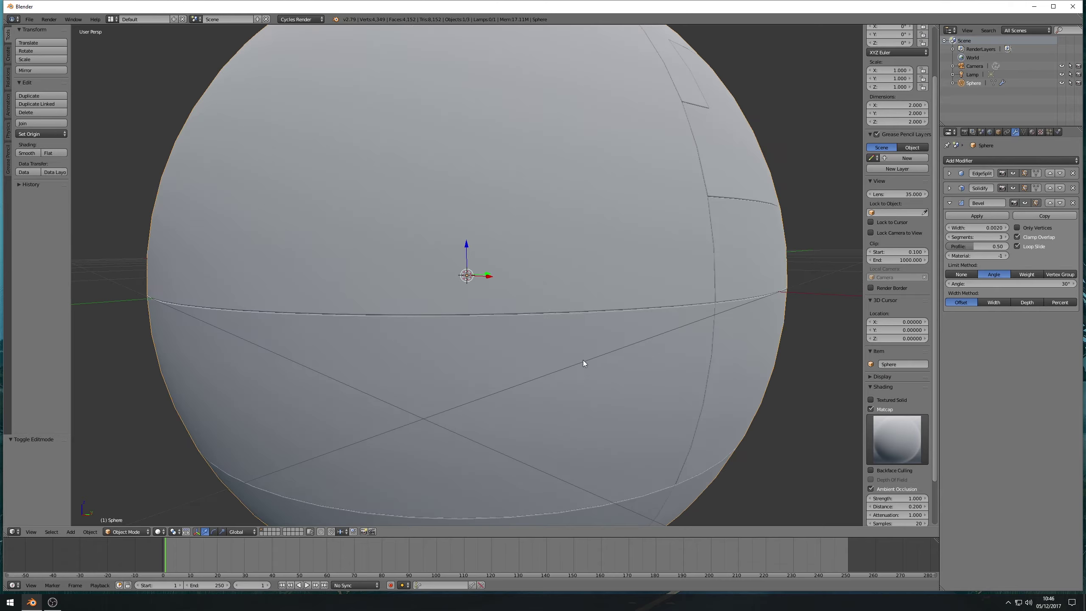
pyautogui.scroll(2, 594, 374)
pyautogui.scroll(-6, 597, 375)
pyautogui.moveTo(598, 369); pyautogui.dragTo(567, 359, button='middle')
pyautogui.scroll(1, 560, 357)
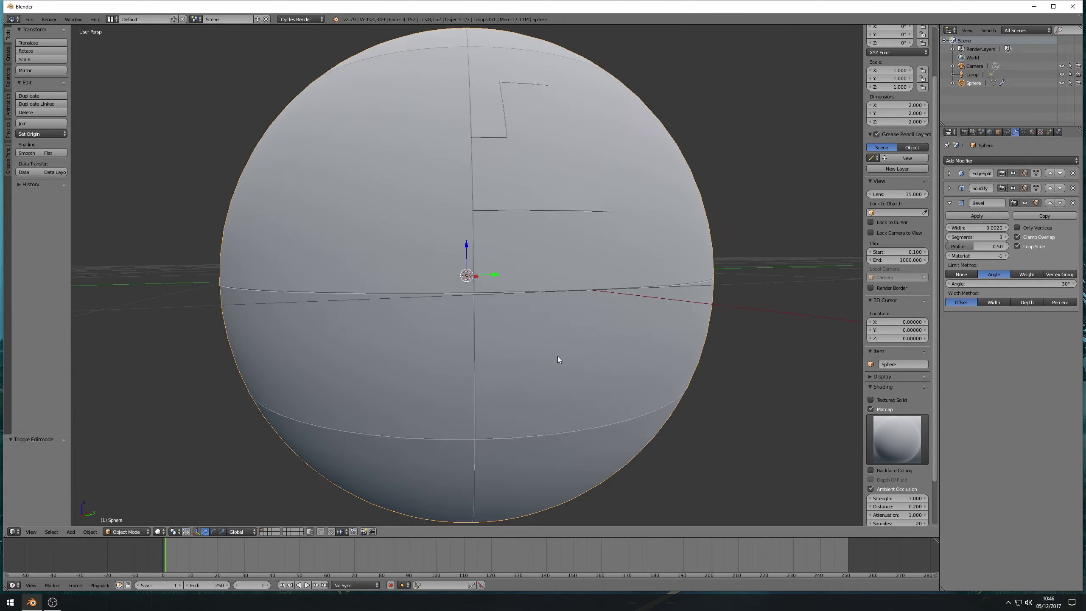
pyautogui.click(159, 531)
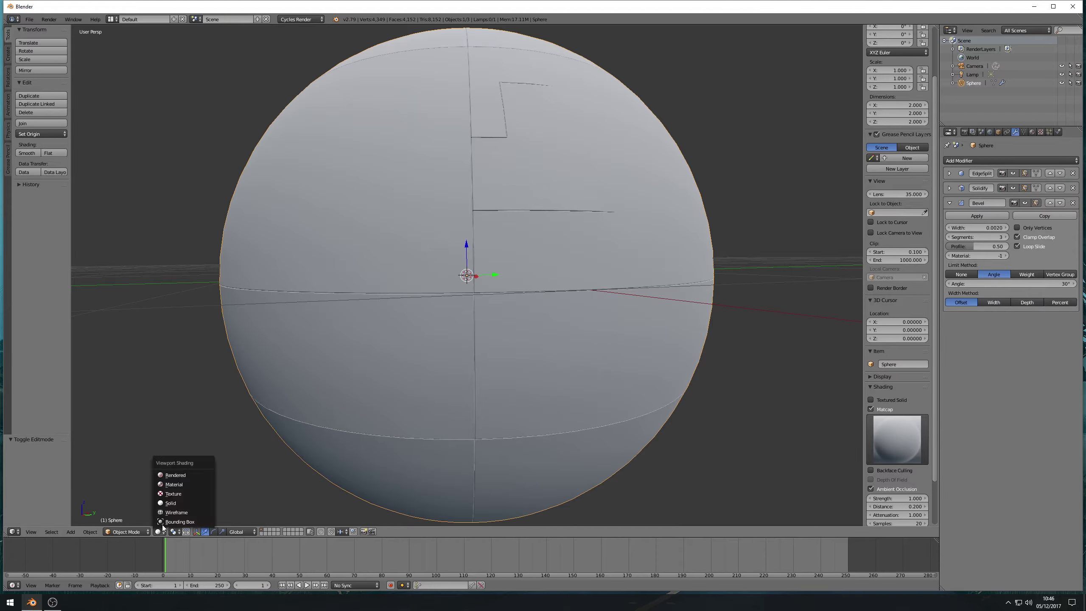
pyautogui.click(188, 475)
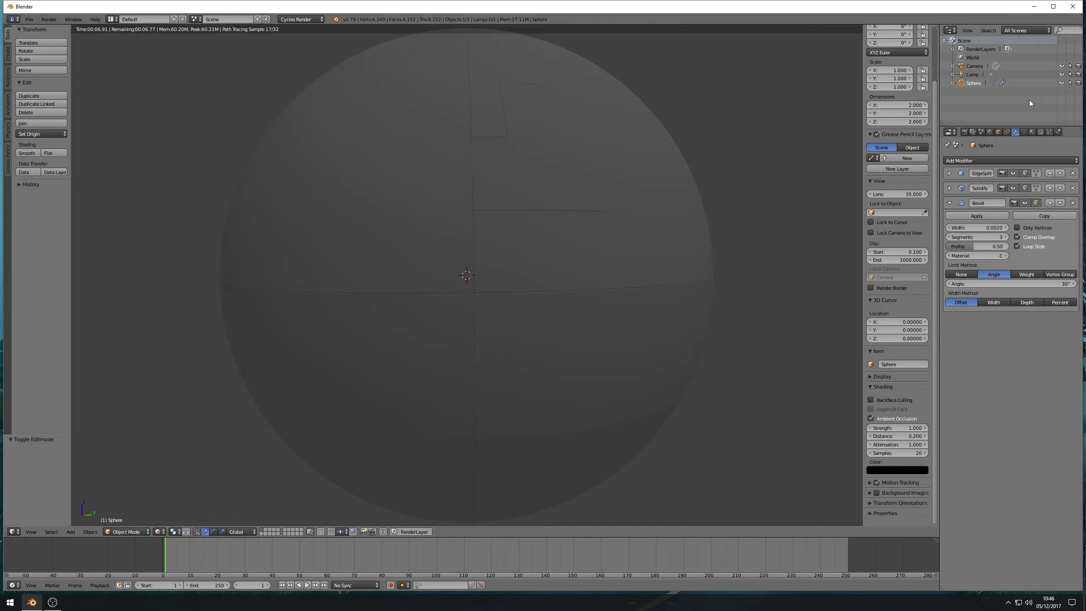
# Step: Create Material.001 for the sphere with an Anisotropic BSDF surface at roughness 0.086
pyautogui.click(1031, 133)
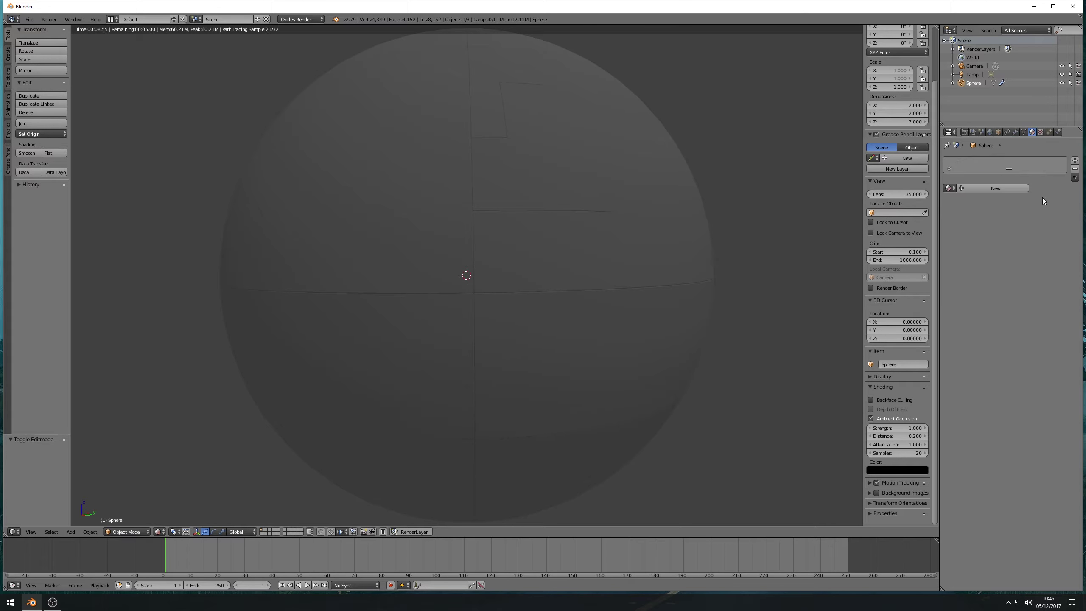
pyautogui.click(989, 190)
pyautogui.click(1014, 246)
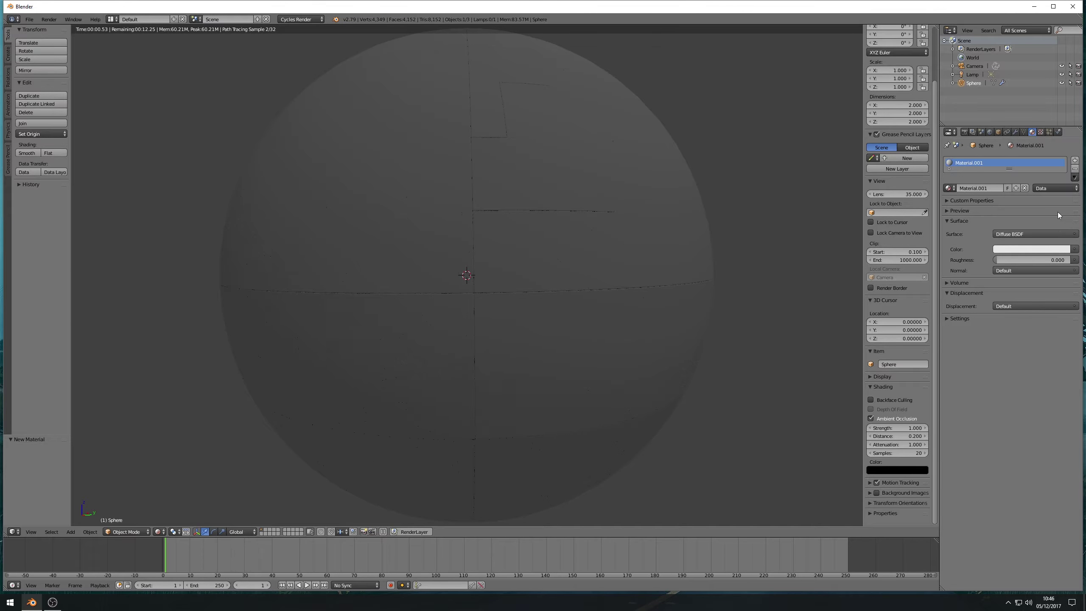
pyautogui.click(1041, 234)
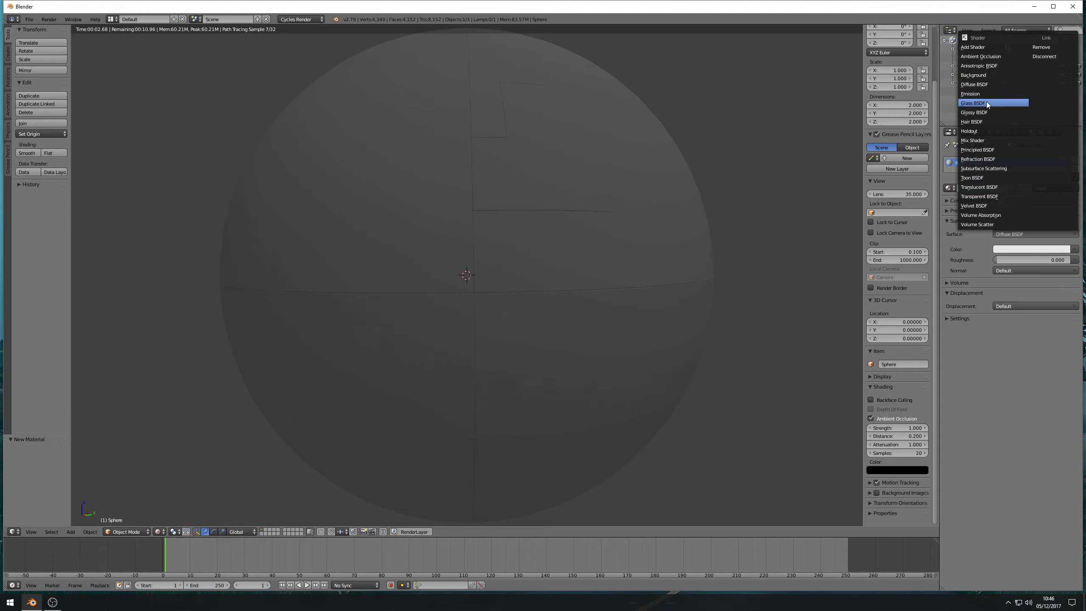
pyautogui.click(993, 67)
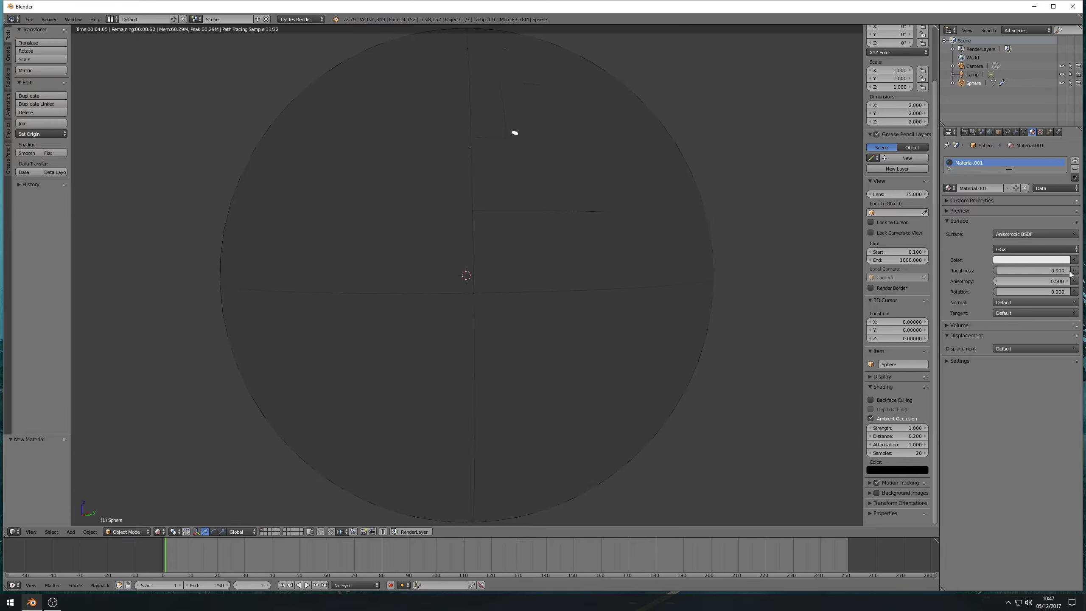
pyautogui.moveTo(995, 270); pyautogui.dragTo(1002, 270)
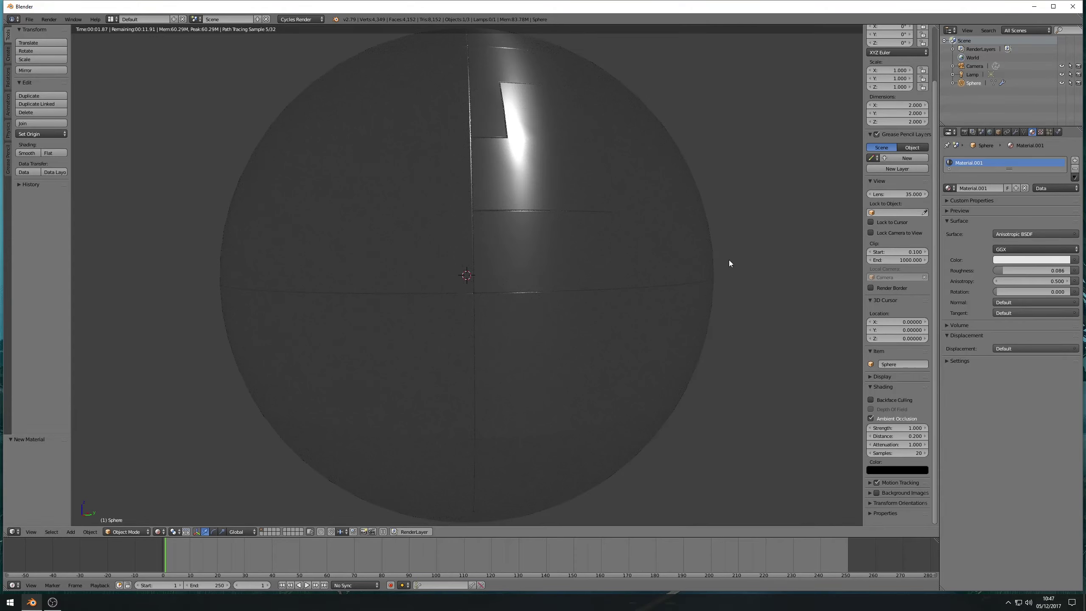
# Step: Enable world nodes and set the world Color input to a Sky Texture
pyautogui.click(990, 132)
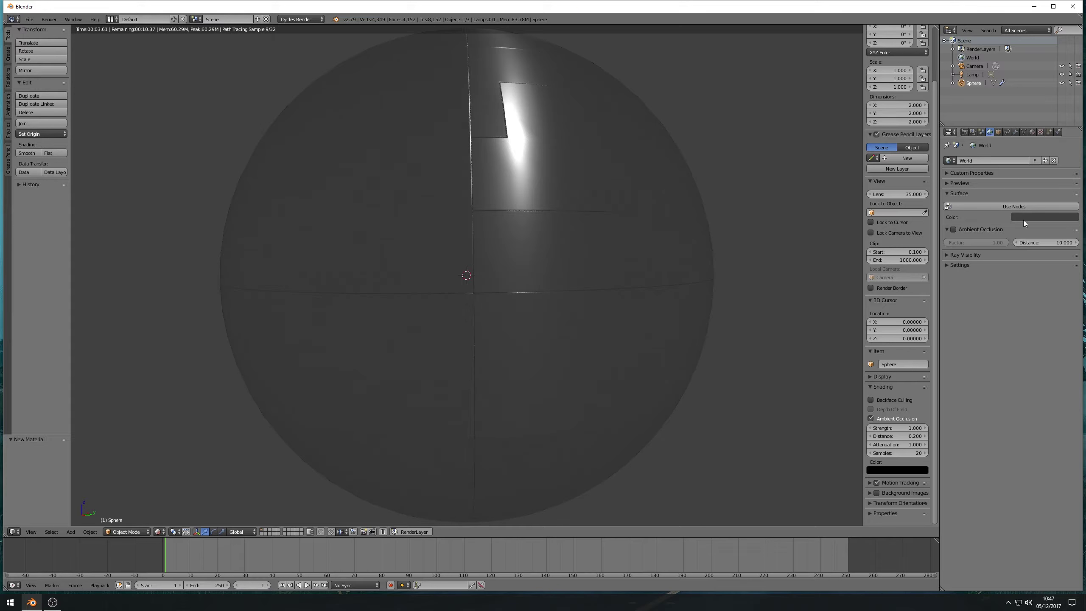
pyautogui.click(1001, 207)
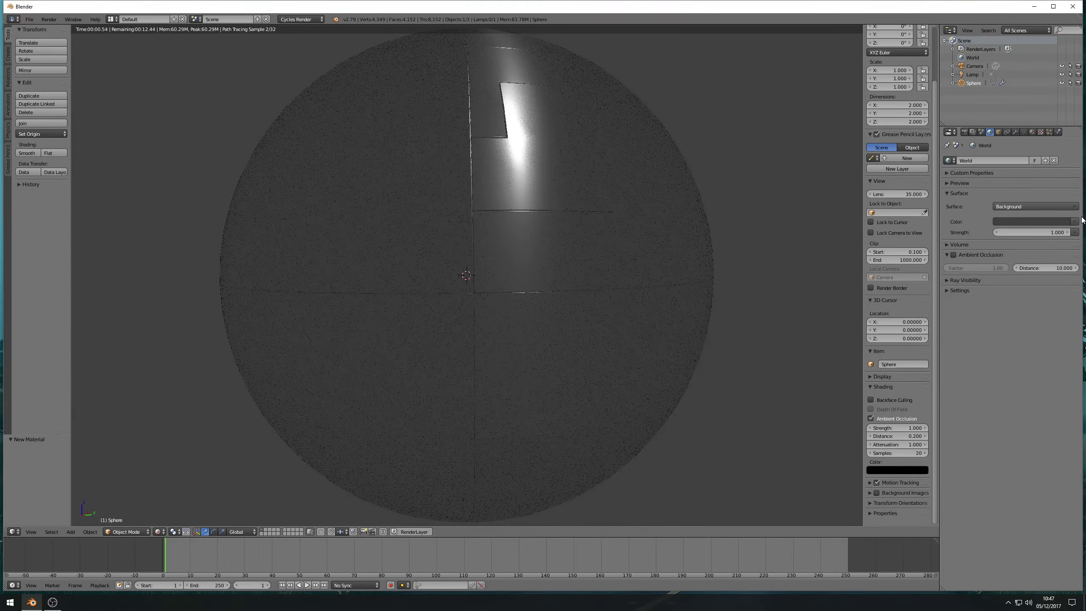
pyautogui.click(1064, 207)
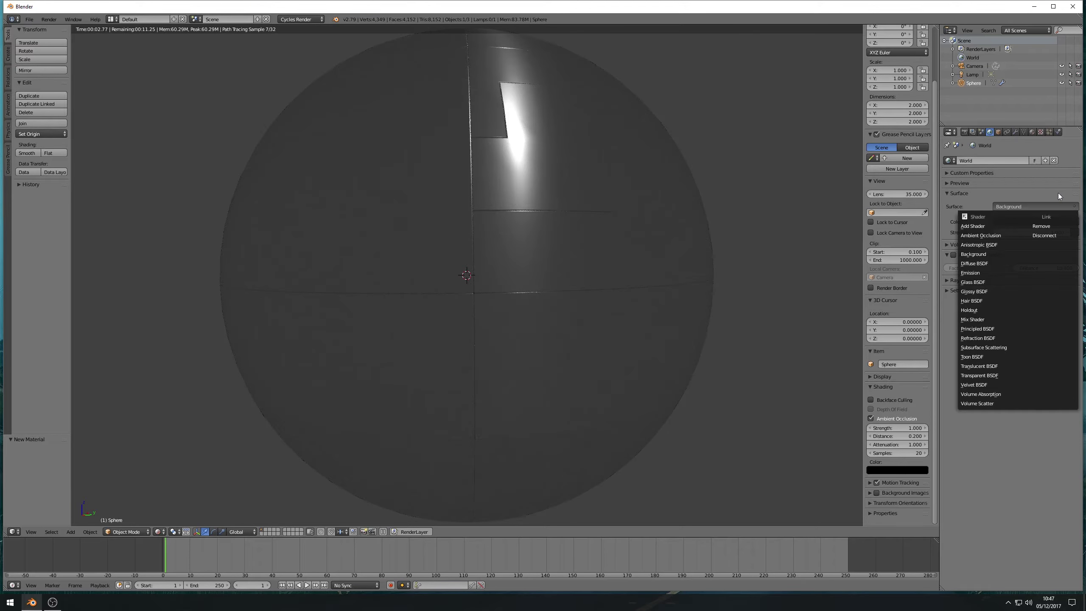
pyautogui.click(1073, 221)
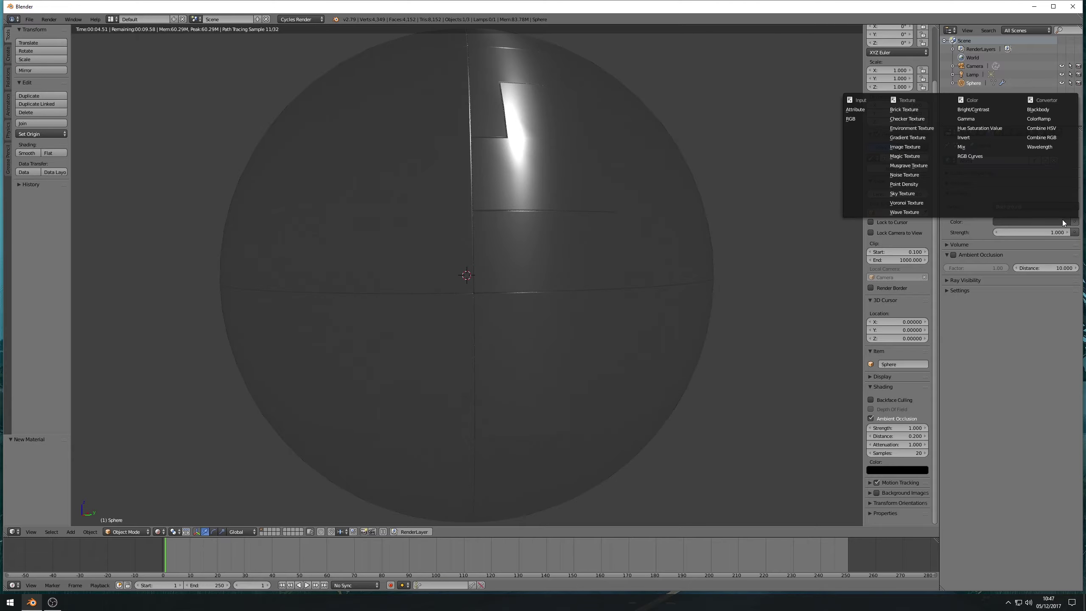
pyautogui.click(898, 193)
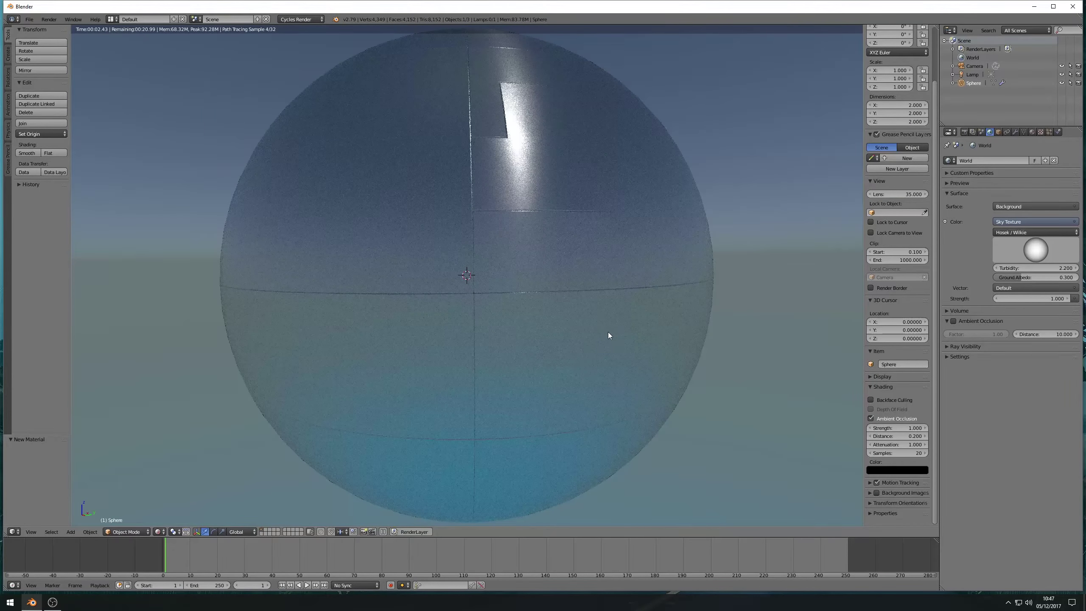
# Step: Orbit around the sphere to inspect its sky reflection and grooves
pyautogui.moveTo(538, 334); pyautogui.dragTo(524, 398, button='middle')
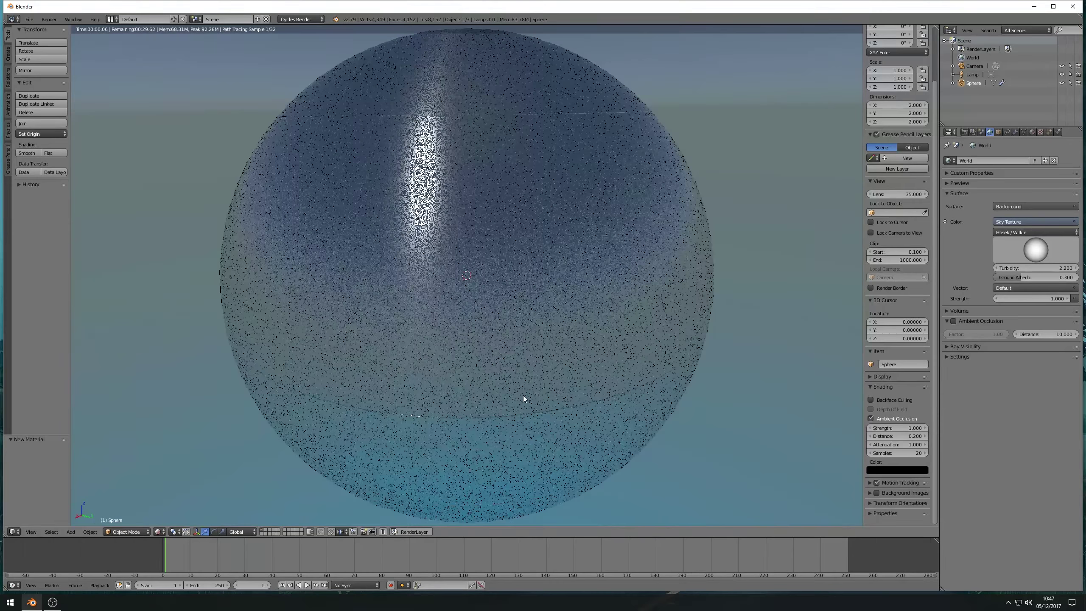
pyautogui.moveTo(474, 434); pyautogui.dragTo(510, 322, button='middle')
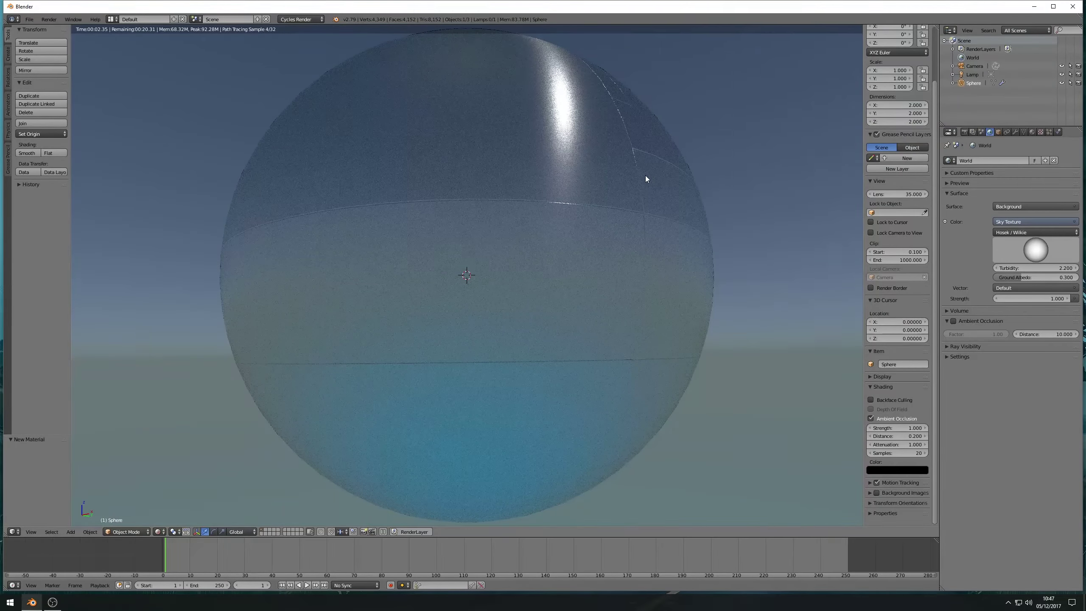
pyautogui.moveTo(644, 177); pyautogui.dragTo(589, 196, button='middle')
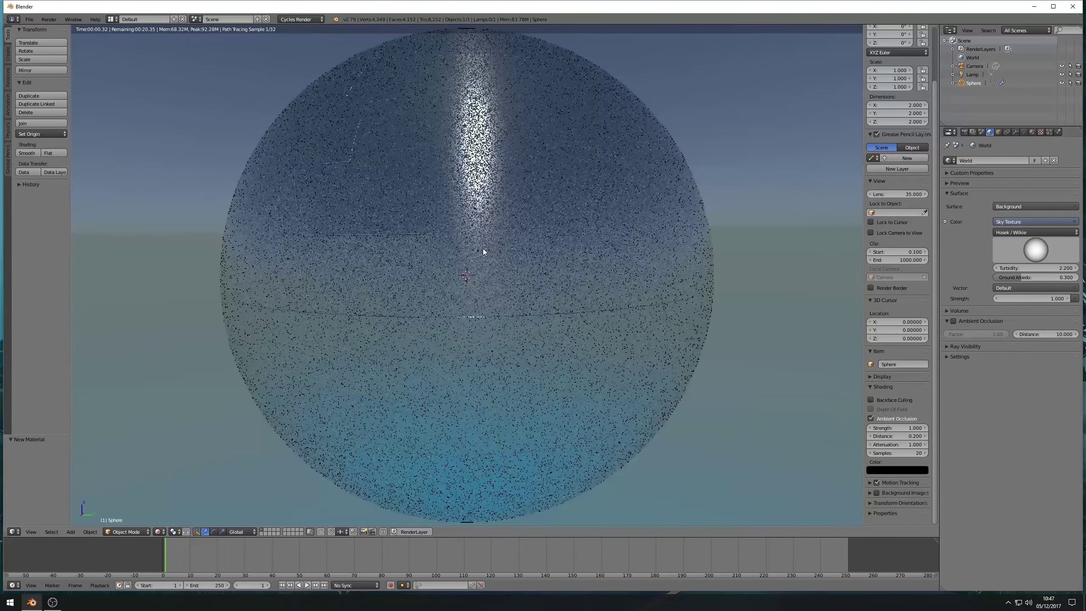
pyautogui.scroll(2, 482, 247)
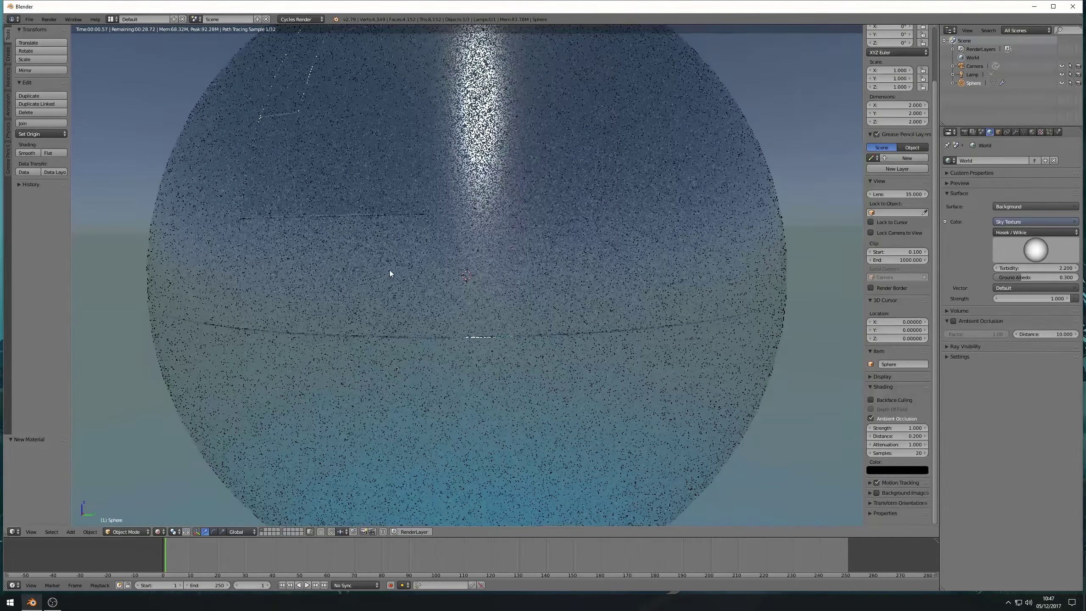
pyautogui.moveTo(340, 268); pyautogui.dragTo(397, 277, button='middle')
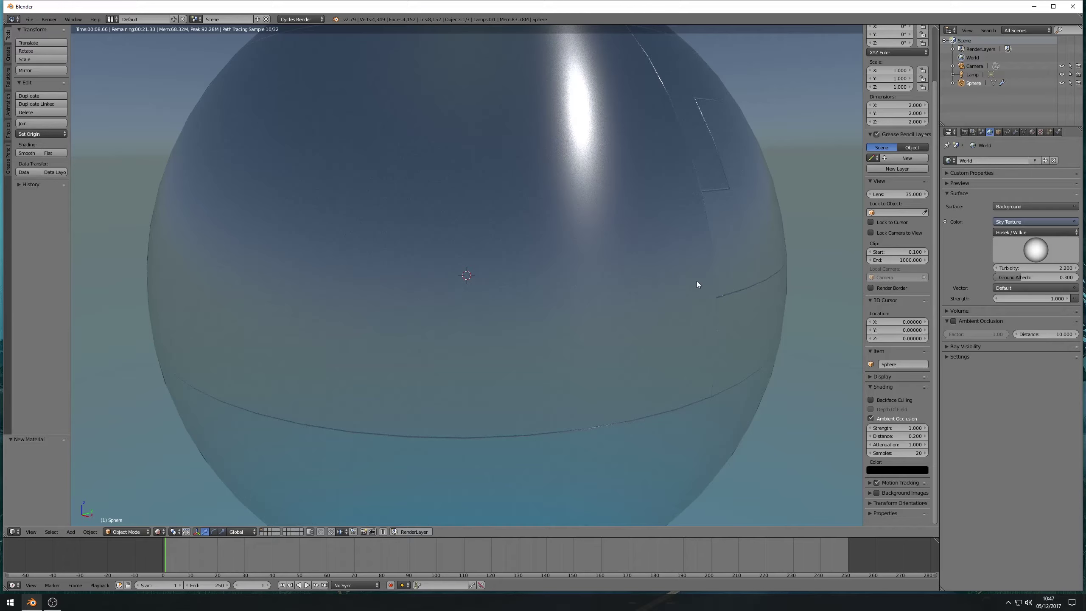
# Step: Switch the viewport back to Solid shading
pyautogui.click(159, 531)
pyautogui.click(170, 503)
pyautogui.scroll(-3, 485, 397)
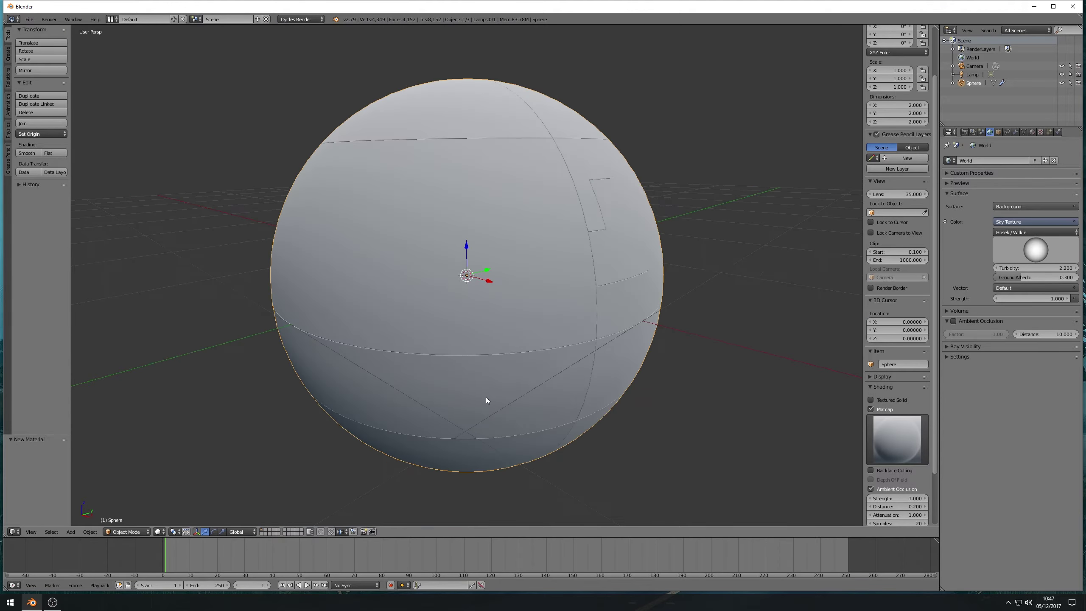
pyautogui.moveTo(528, 373); pyautogui.dragTo(491, 366, button='middle')
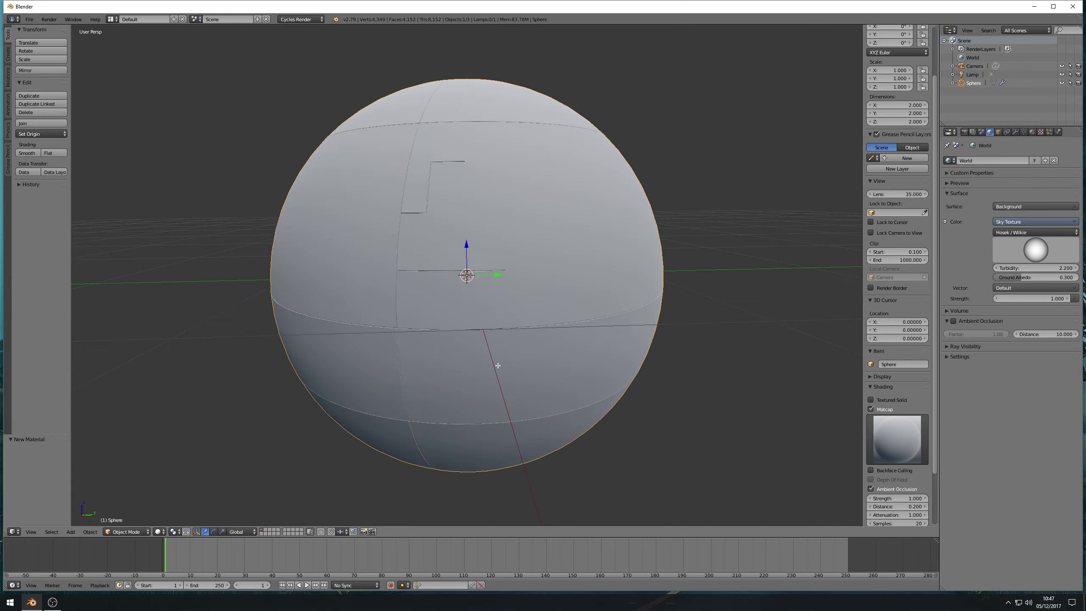
# Step: Mark every edge of the sphere sharp in Edit Mode, then return to Object Mode
pyautogui.press('Tab')
pyautogui.press('a')
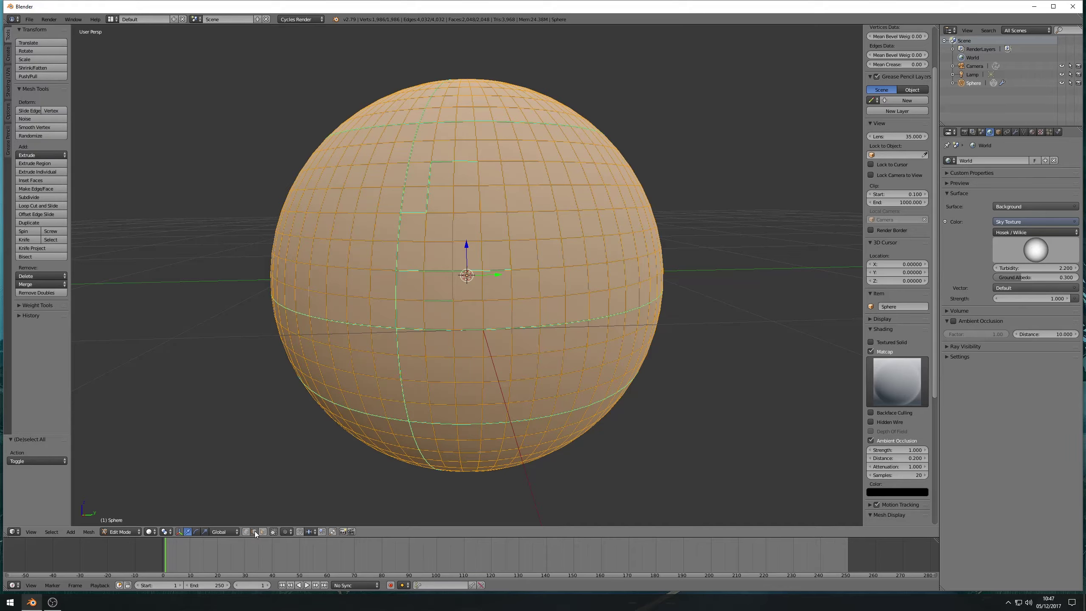
pyautogui.hotkey('ctrl', 'e')
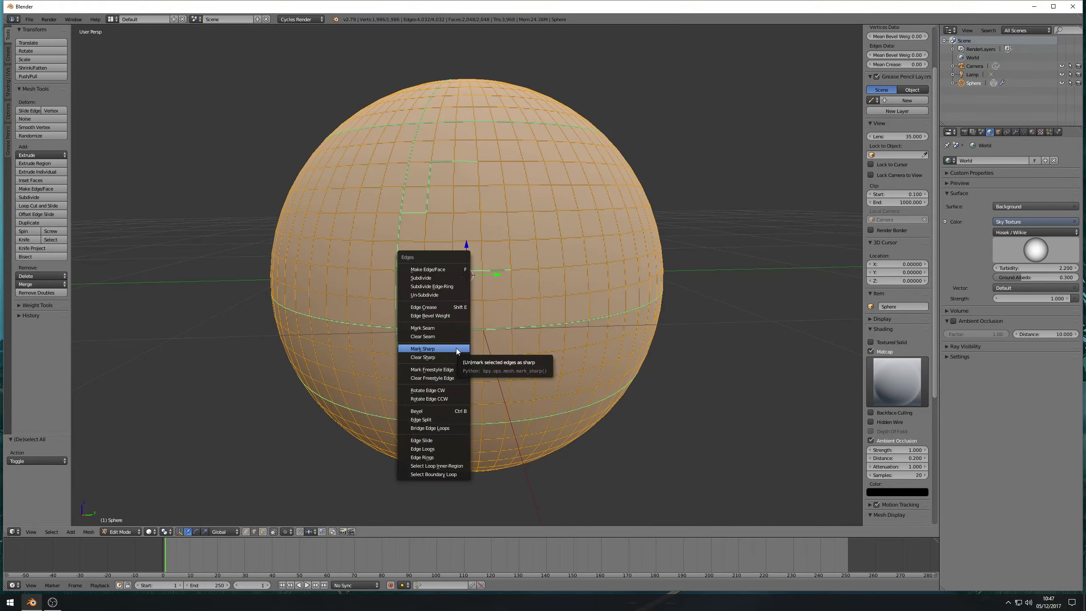
pyautogui.click(456, 348)
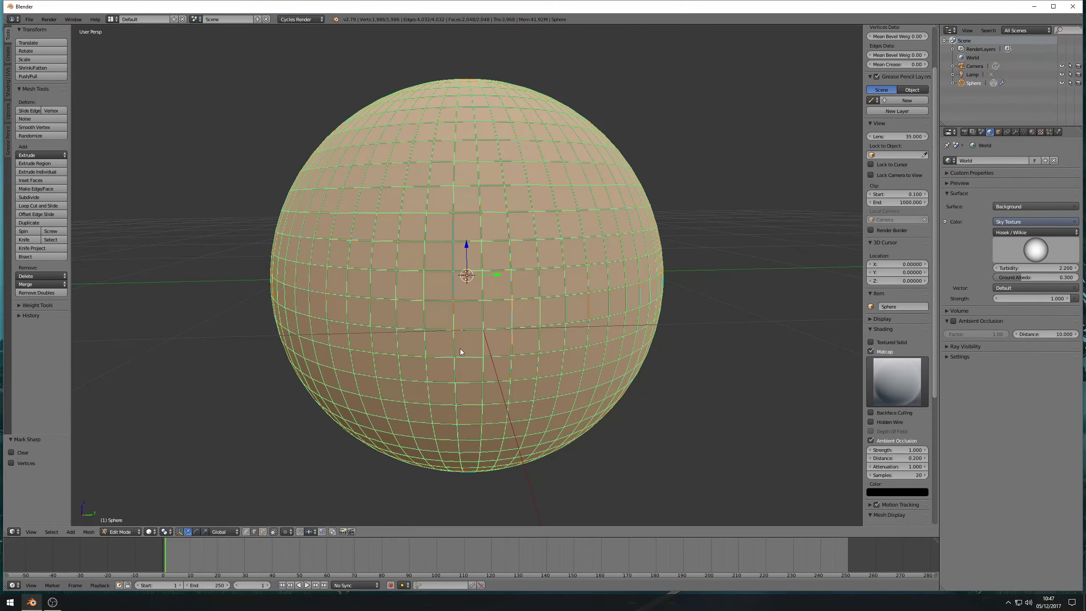
pyautogui.press('Tab')
pyautogui.moveTo(460, 348)
pyautogui.mouseDown(button='middle')
pyautogui.moveTo(562, 370)
pyautogui.moveTo(503, 367)
pyautogui.moveTo(471, 342)
pyautogui.moveTo(552, 380)
pyautogui.mouseUp(button='middle')
# Step: Preview the fully grooved sphere in Rendered shading
pyautogui.scroll(-3, 541, 394)
pyautogui.scroll(5, 528, 400)
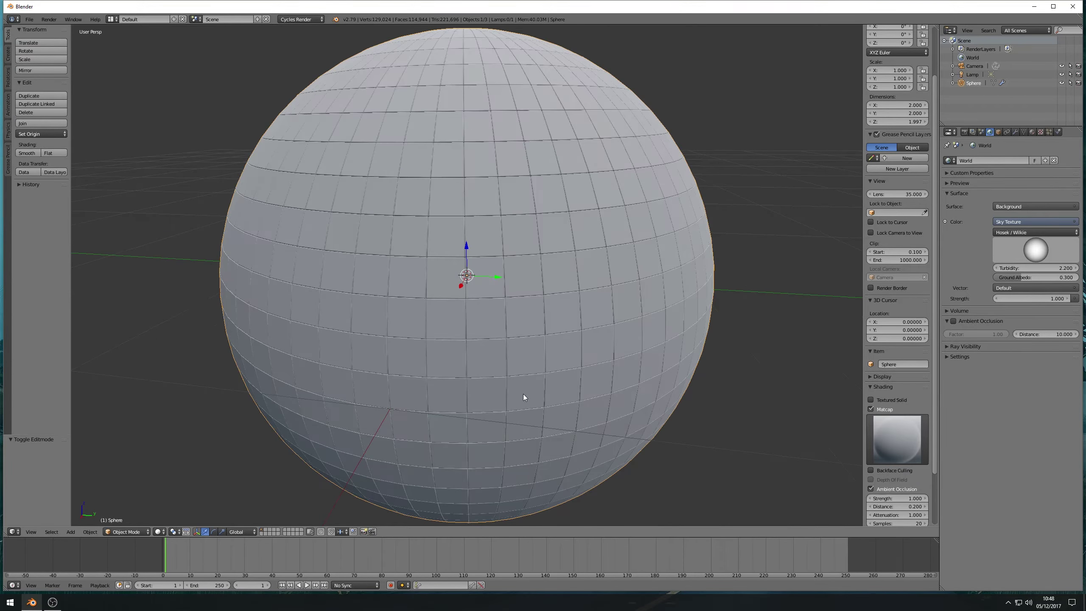
pyautogui.scroll(5, 523, 395)
pyautogui.scroll(2, 522, 395)
pyautogui.scroll(-2, 522, 395)
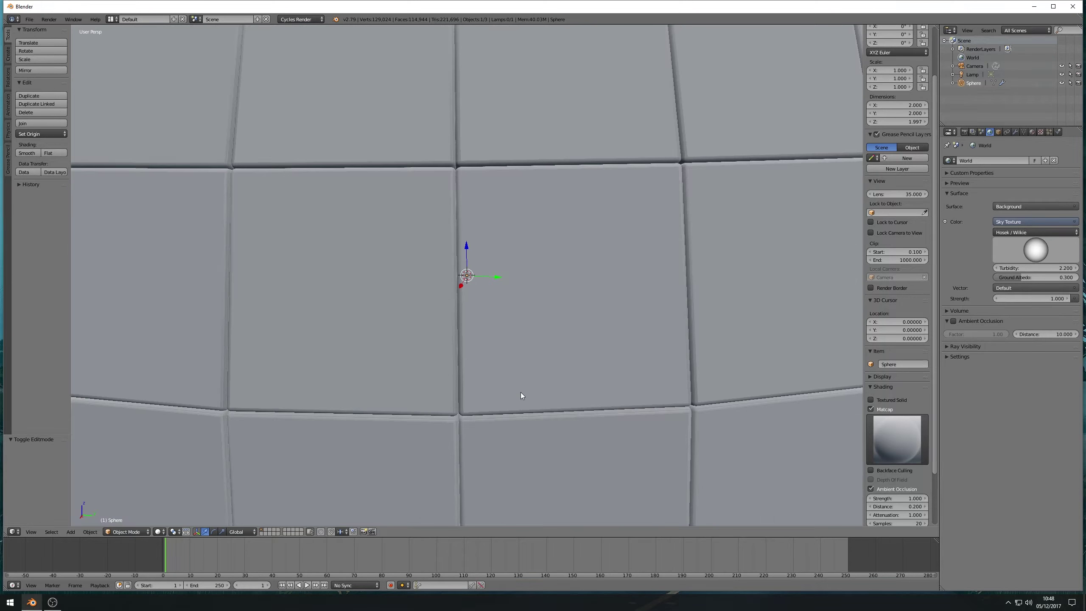
pyautogui.scroll(-7, 521, 393)
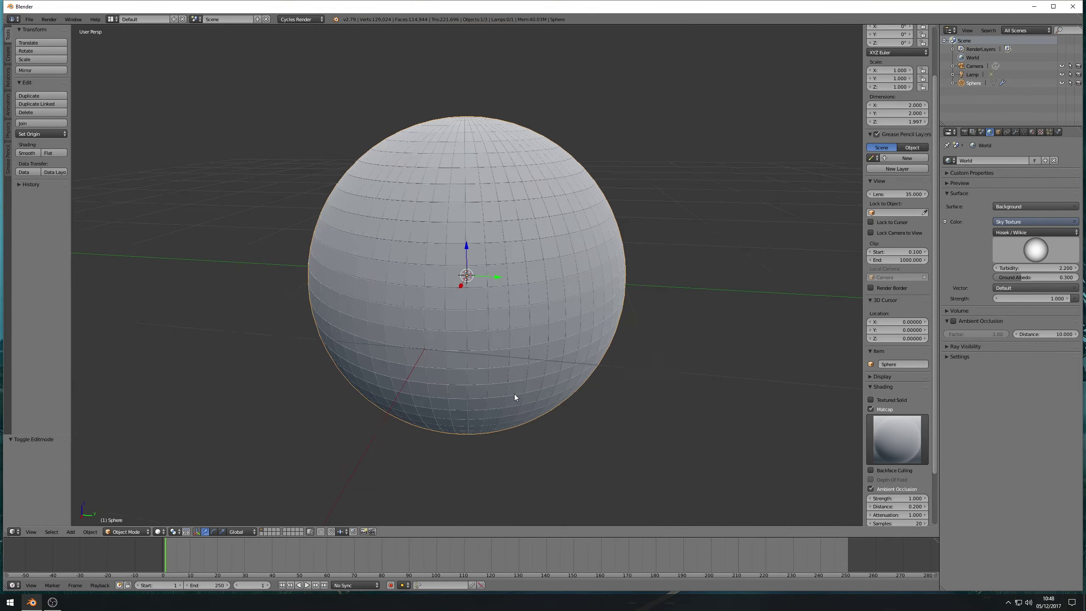
pyautogui.moveTo(482, 353)
pyautogui.mouseDown(button='middle')
pyautogui.moveTo(548, 324)
pyautogui.moveTo(493, 343)
pyautogui.mouseUp(button='middle')
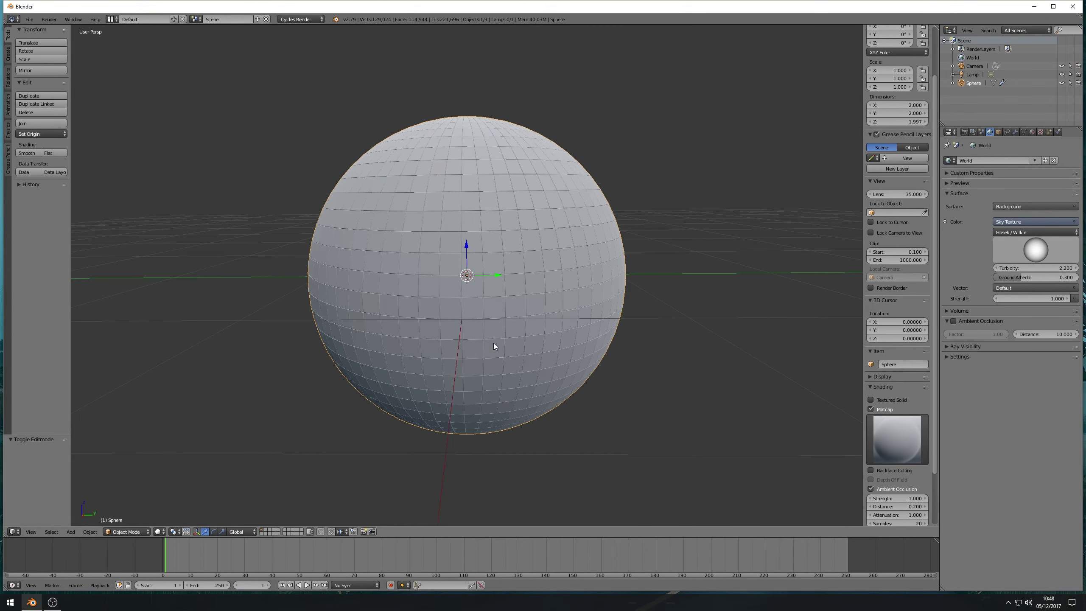
pyautogui.click(159, 531)
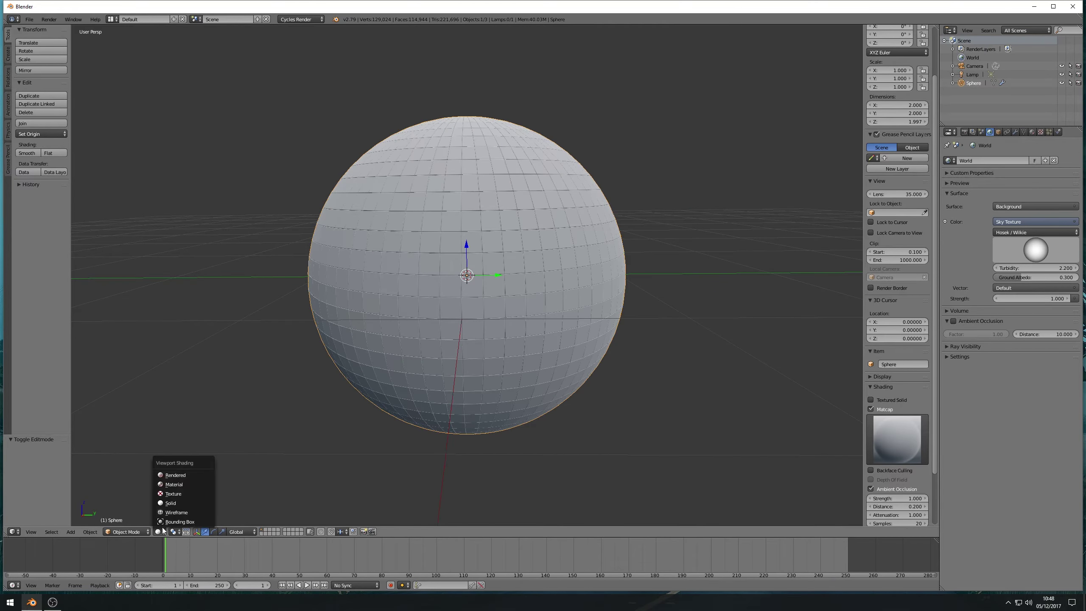
pyautogui.click(184, 475)
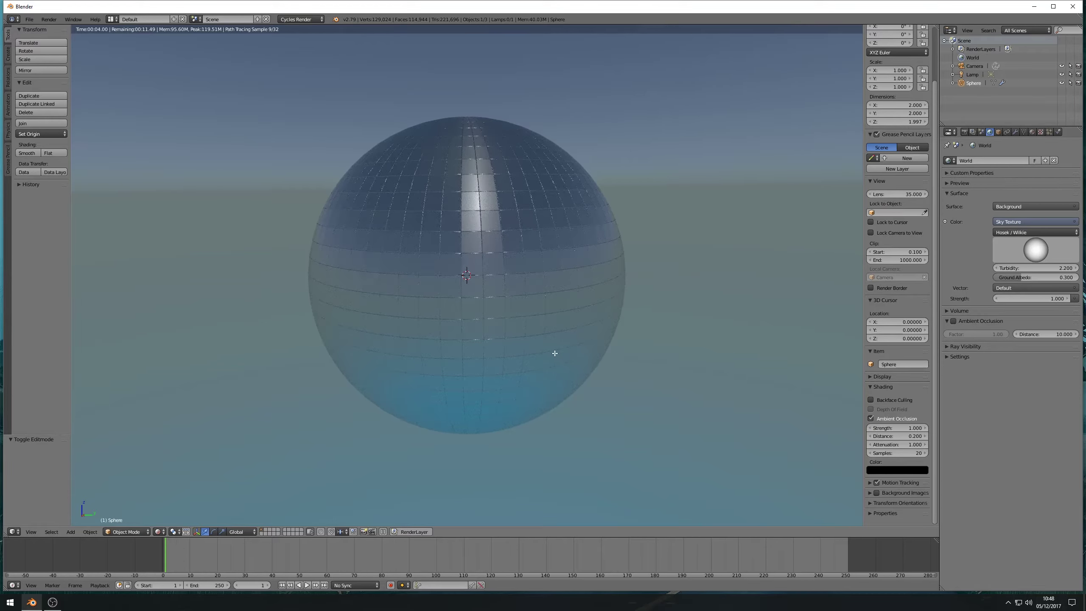
# Step: Return to Solid shading and display the sphere's EdgeSplit, Solidify and Bevel modifiers
pyautogui.press('Tab')
pyautogui.click(154, 531)
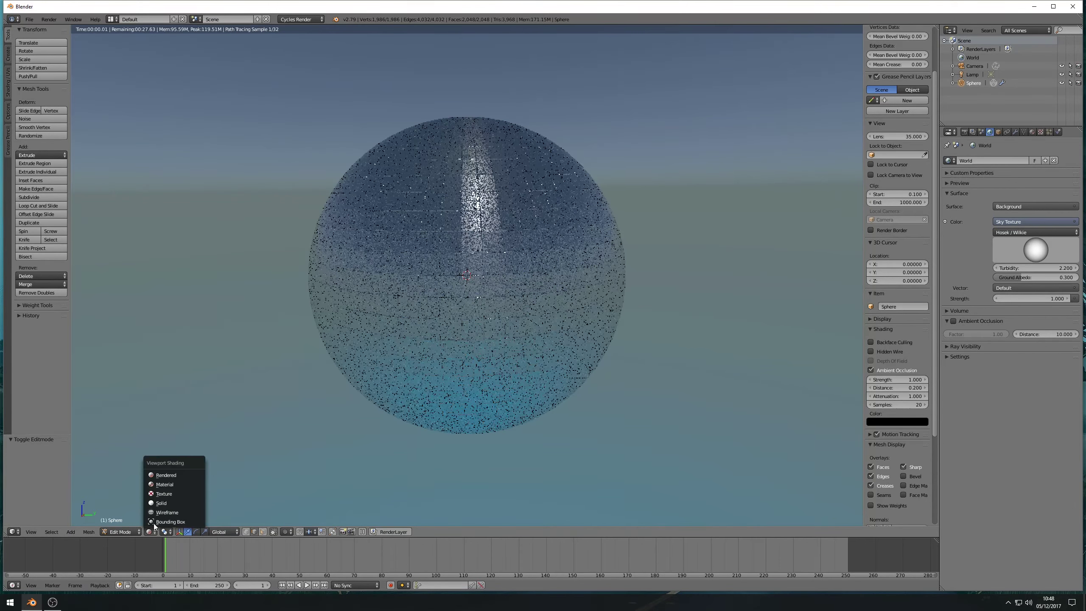
pyautogui.click(158, 503)
pyautogui.scroll(-3, 428, 342)
pyautogui.scroll(4, 545, 310)
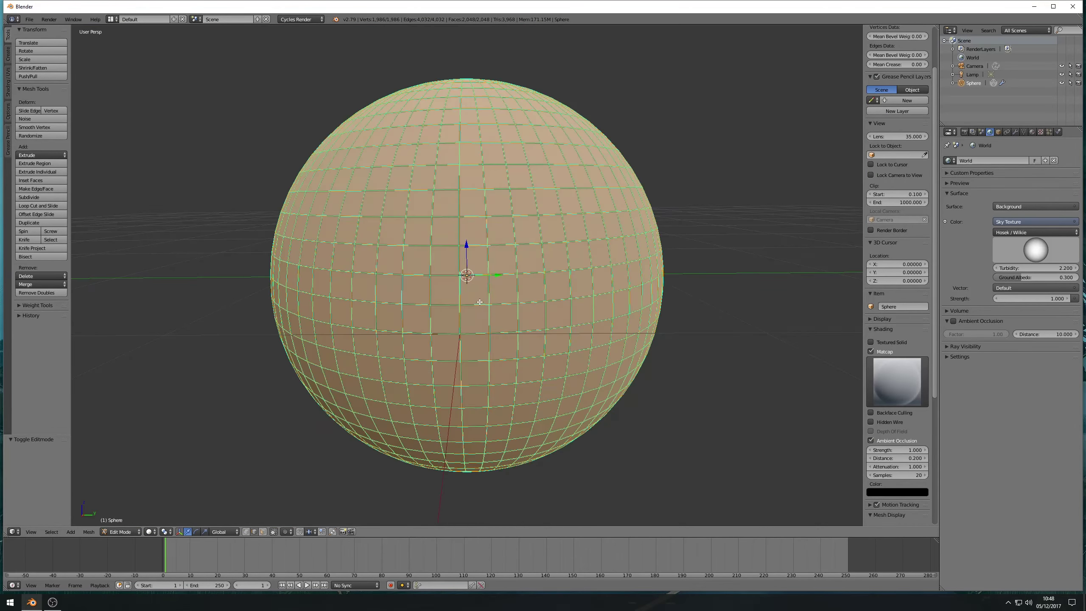
pyautogui.moveTo(546, 310); pyautogui.dragTo(568, 214, button='middle')
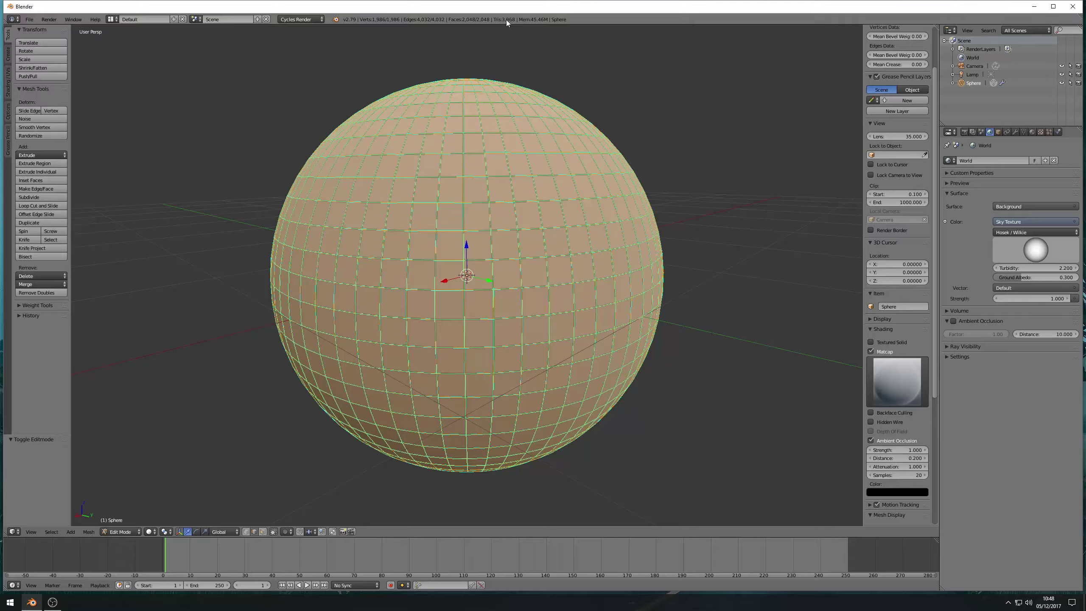
pyautogui.click(1014, 132)
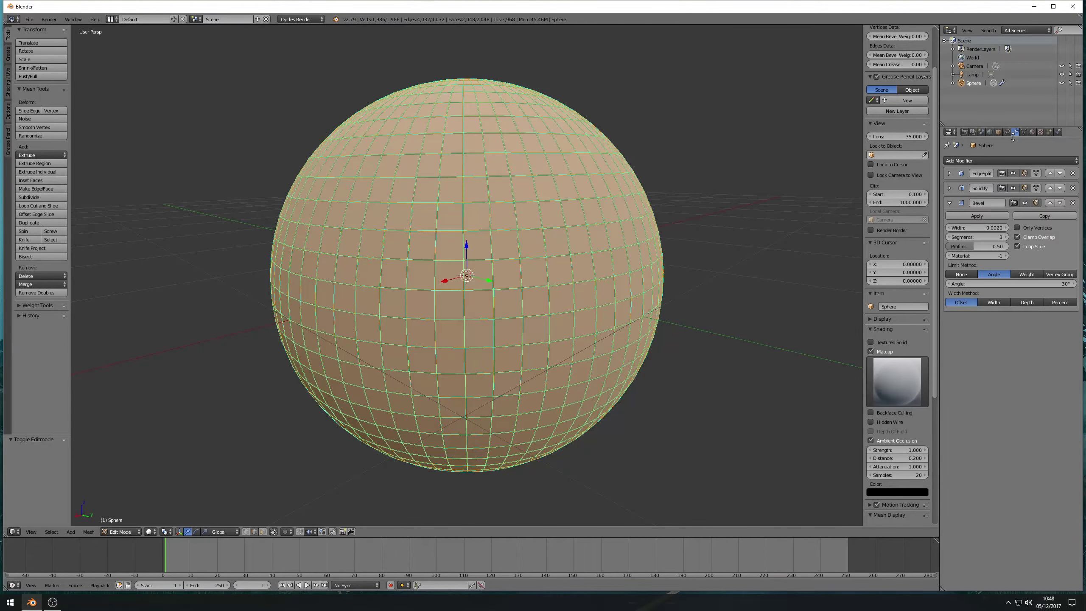
pyautogui.moveTo(504, 244)
pyautogui.mouseDown(button='middle')
pyautogui.moveTo(508, 339)
pyautogui.moveTo(516, 317)
pyautogui.mouseUp(button='middle')
# Step: Toggle between Object and Edit Mode to inspect the pole grooves, ending in Edit Mode
pyautogui.press('Tab')
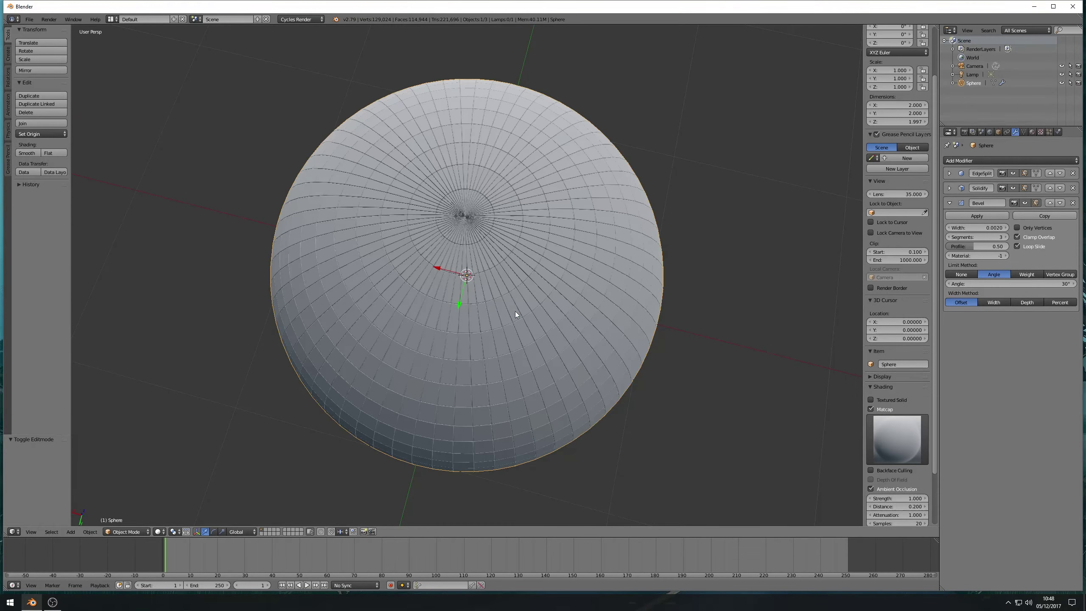
pyautogui.scroll(8, 482, 222)
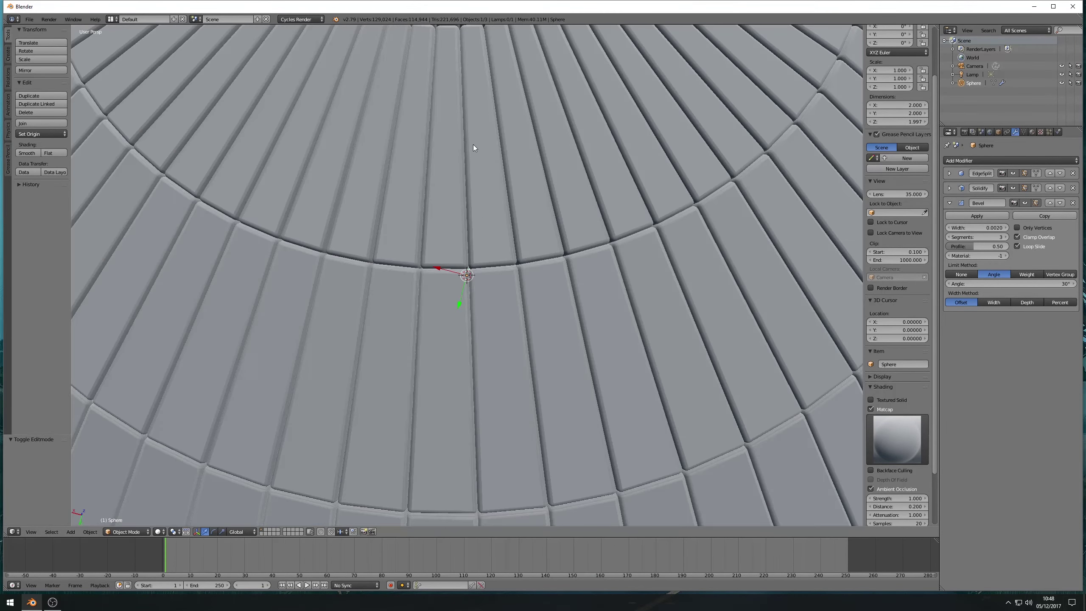
pyautogui.keyDown('shift'); pyautogui.scroll(-2, 470, 162); pyautogui.keyUp('shift')
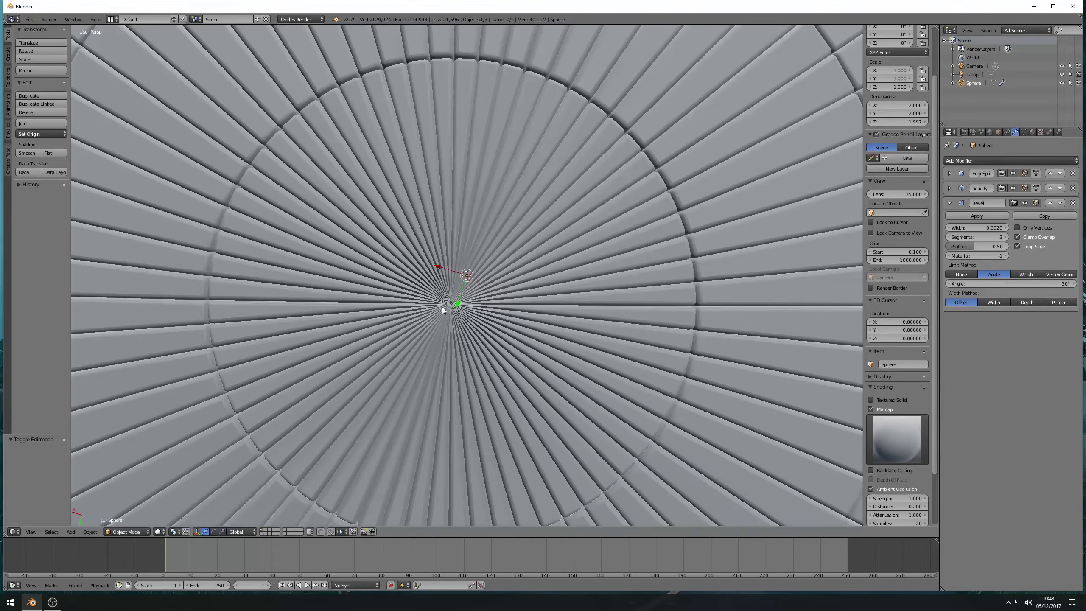
pyautogui.press('Tab')
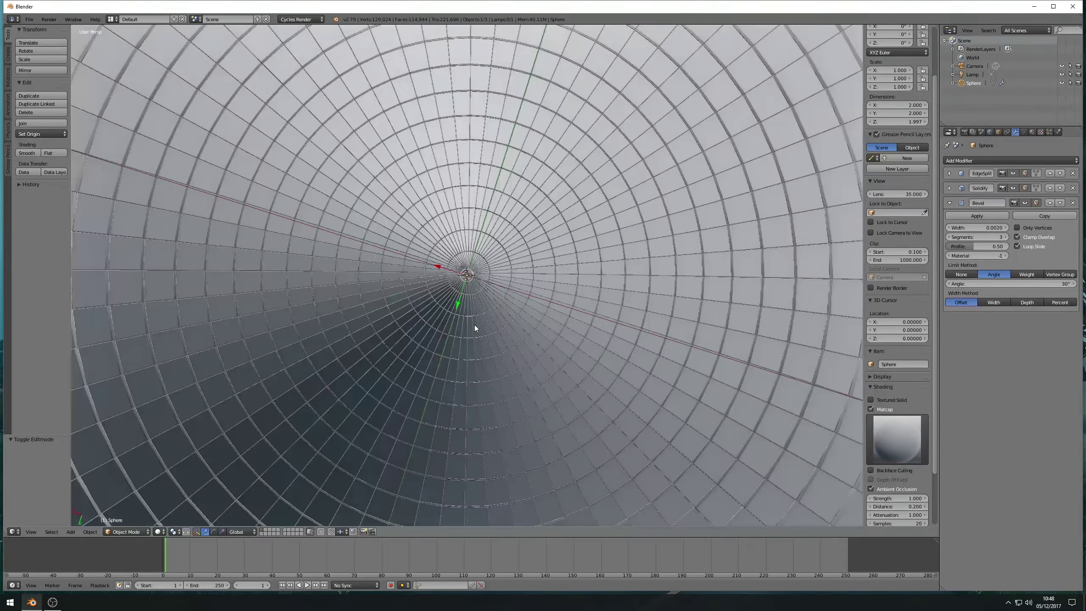
pyautogui.press('Tab')
pyautogui.scroll(-2, 469, 317)
pyautogui.press('Tab')
pyautogui.press('Tab')
pyautogui.press('Tab')
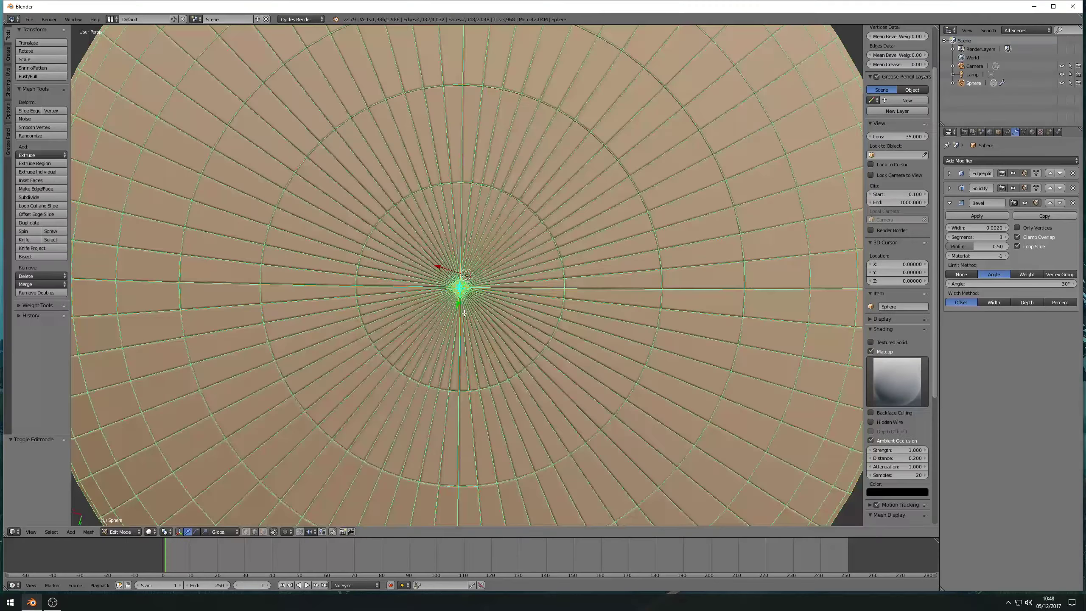
pyautogui.press('Tab')
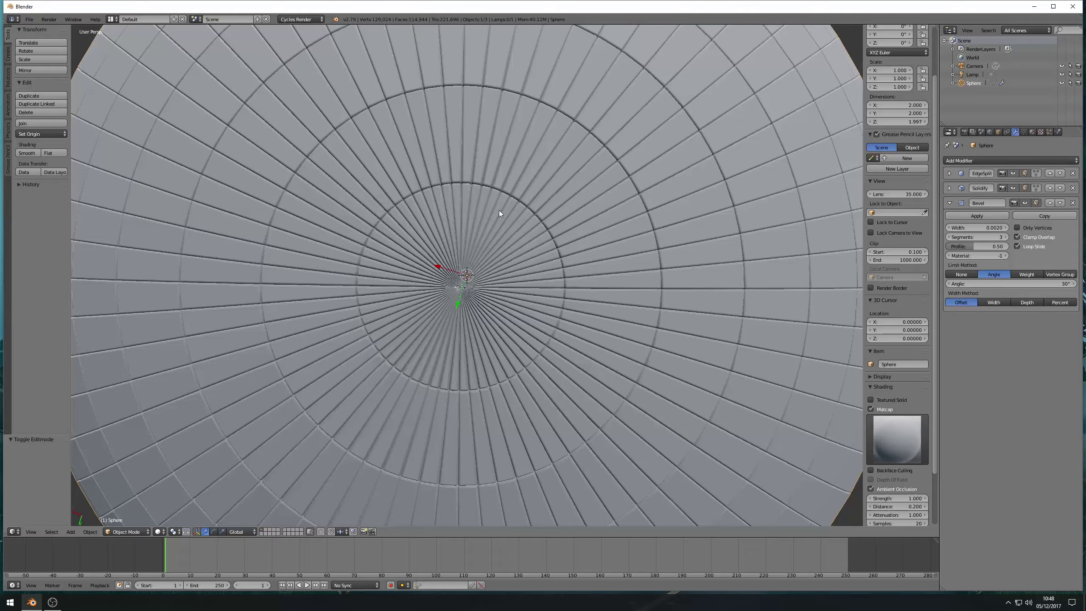
pyautogui.press('Tab')
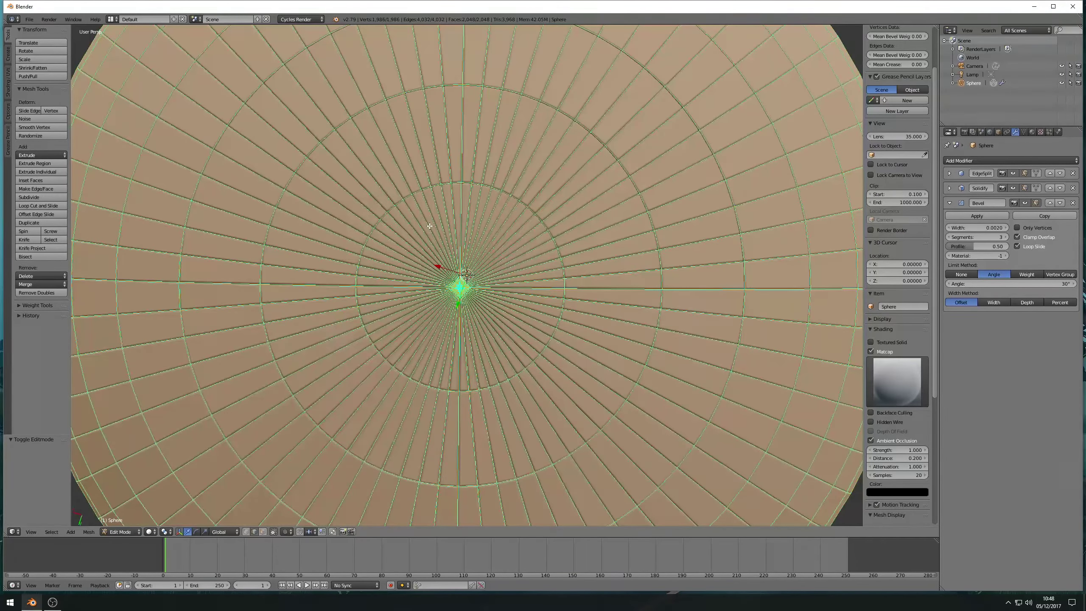
# Step: Select the edge loop around the pole, mark it sharp, then clear its sharp marking
pyautogui.rightClick(382, 265)
pyautogui.keyDown('alt'); pyautogui.rightClick(357, 299); pyautogui.keyUp('alt')
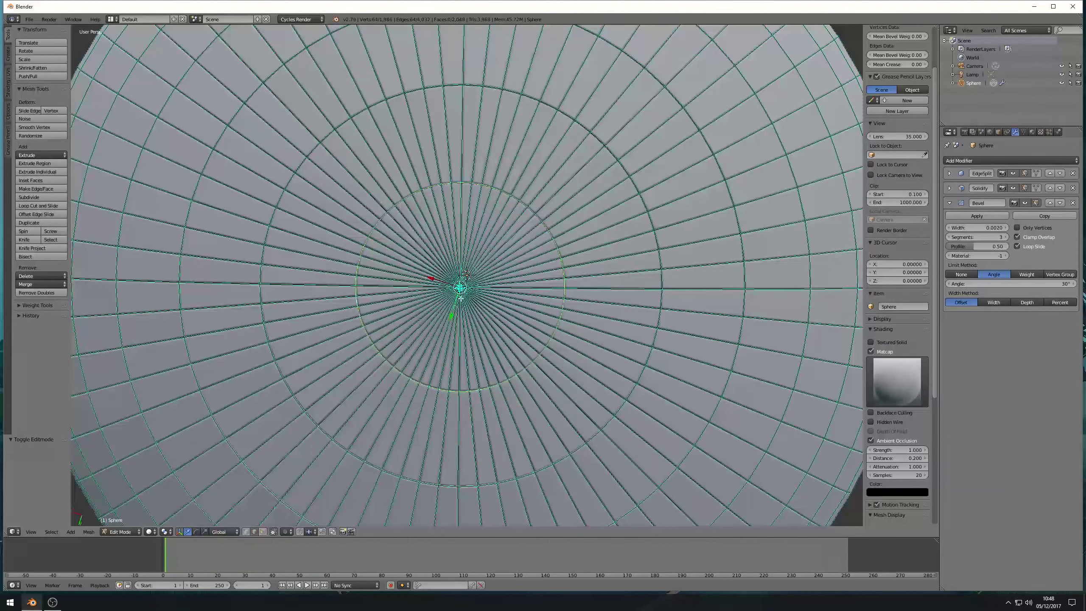
pyautogui.hotkey('ctrl', 'e')
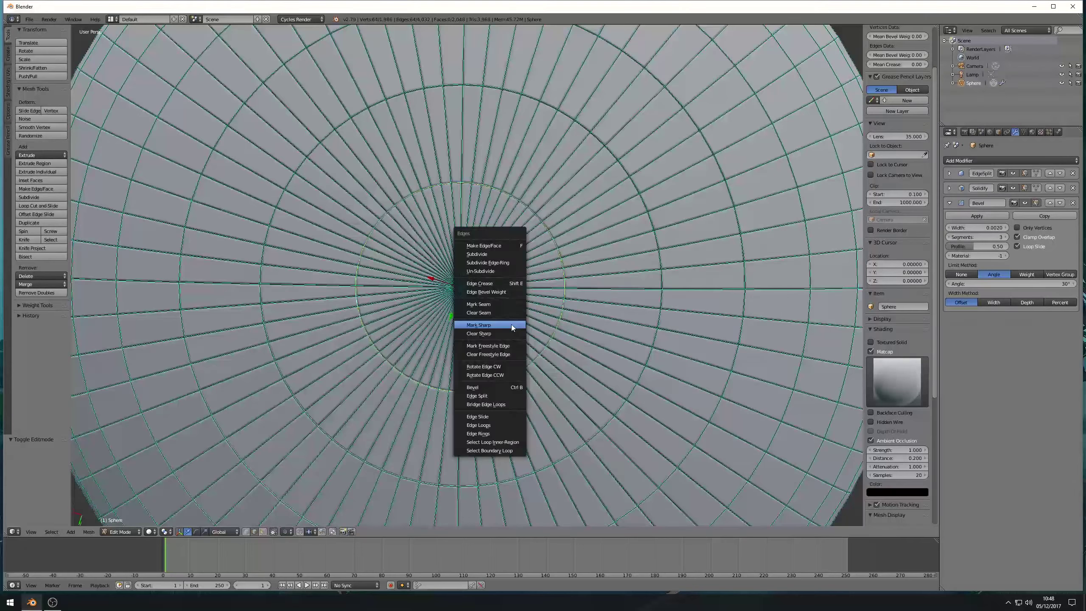
pyautogui.click(511, 324)
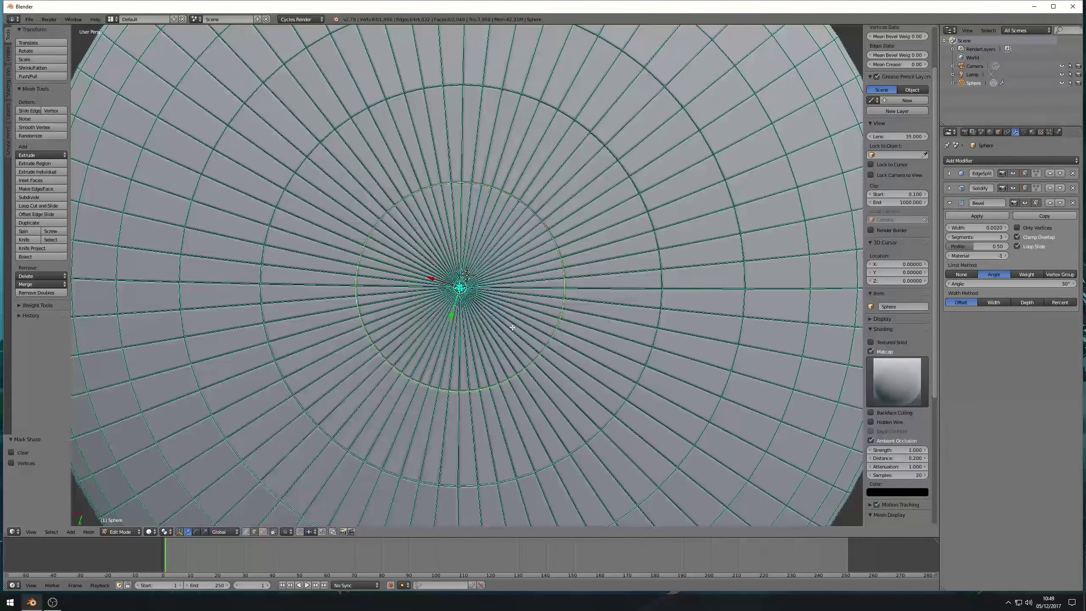
pyautogui.hotkey('ctrl', 'e')
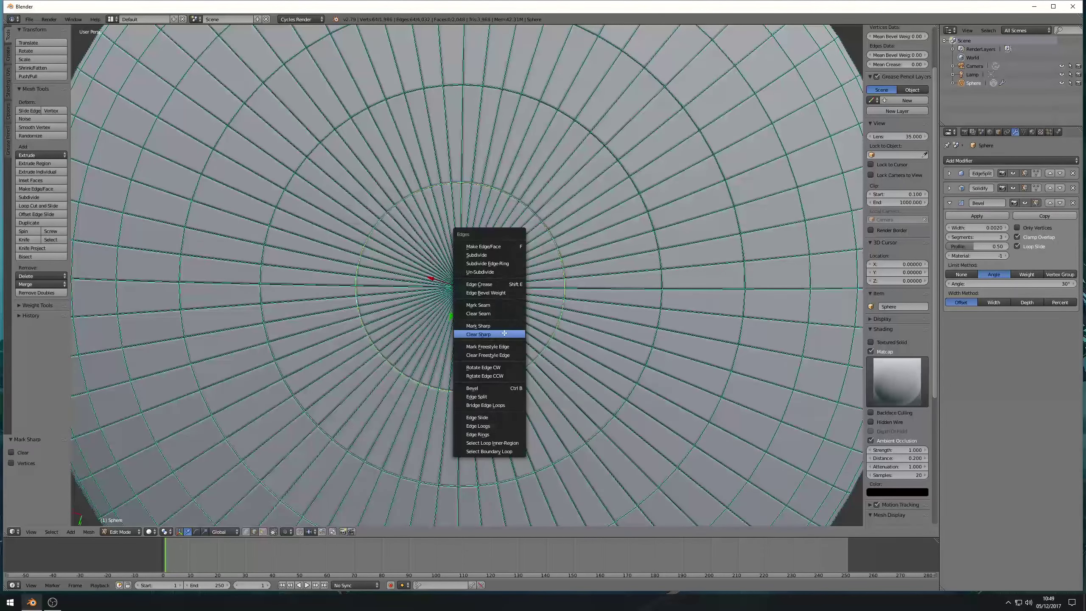
pyautogui.click(505, 334)
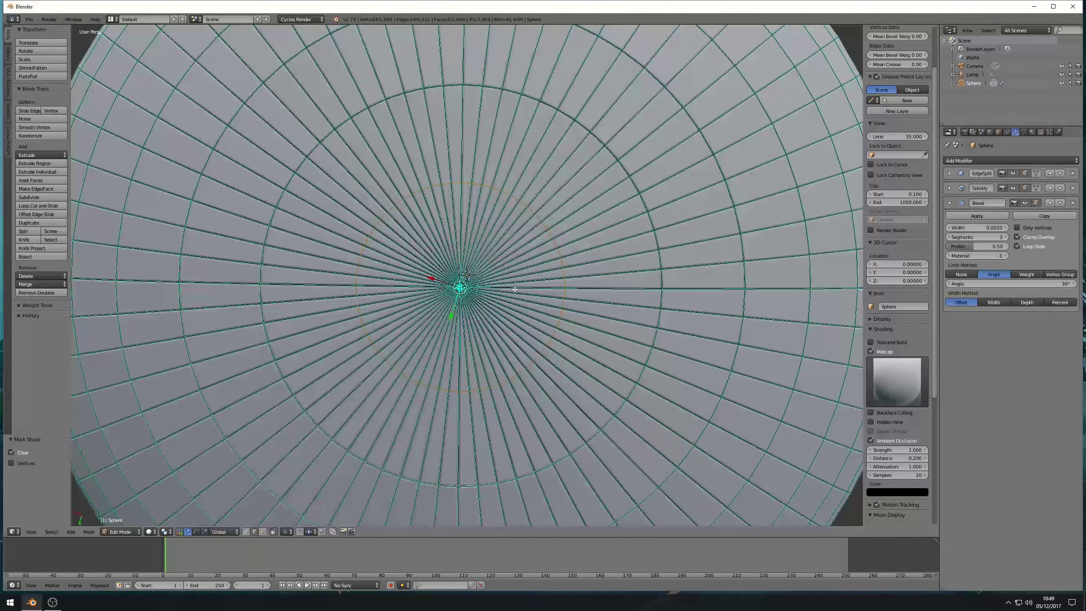
# Step: Clear the sharp marking from every edge of the sphere
pyautogui.press('a')
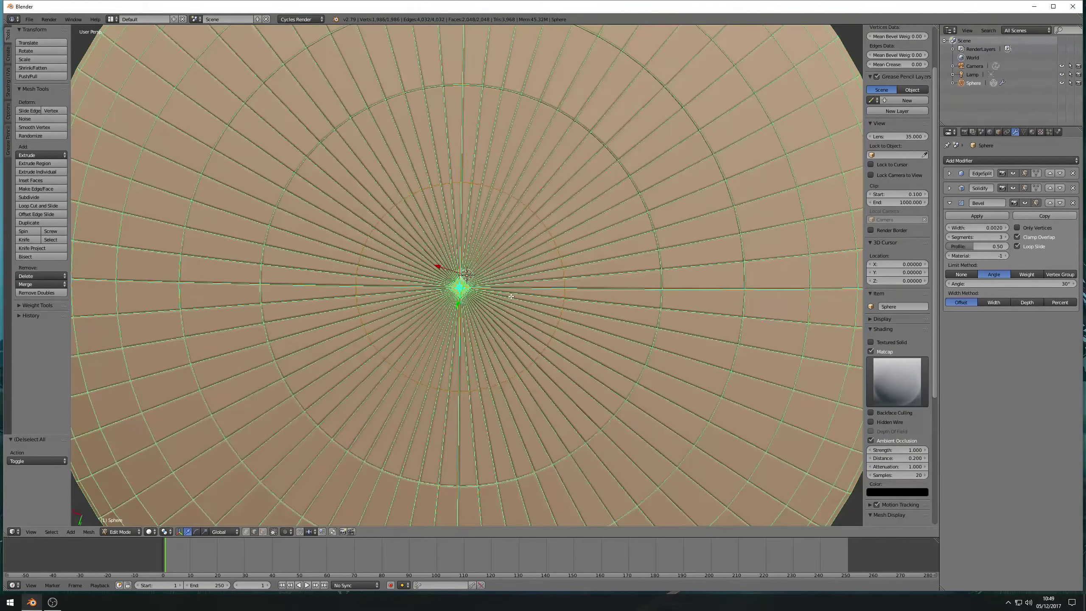
pyautogui.hotkey('ctrl', 'e')
pyautogui.click(480, 303)
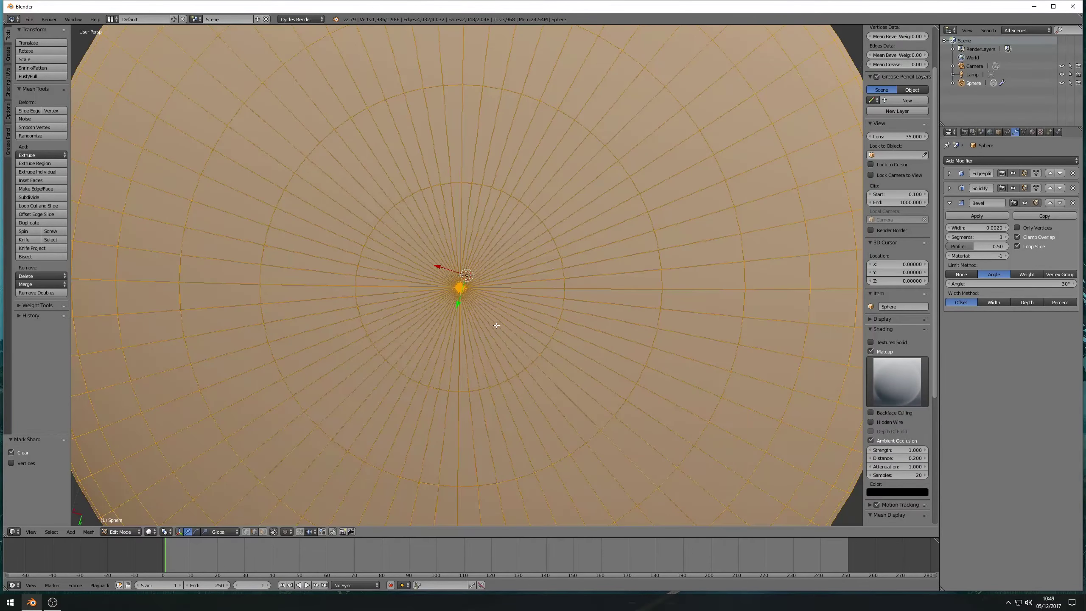
# Step: Toggle the EdgeSplit modifier's viewport visibility off and on, then return to Object Mode
pyautogui.scroll(-3, 495, 304)
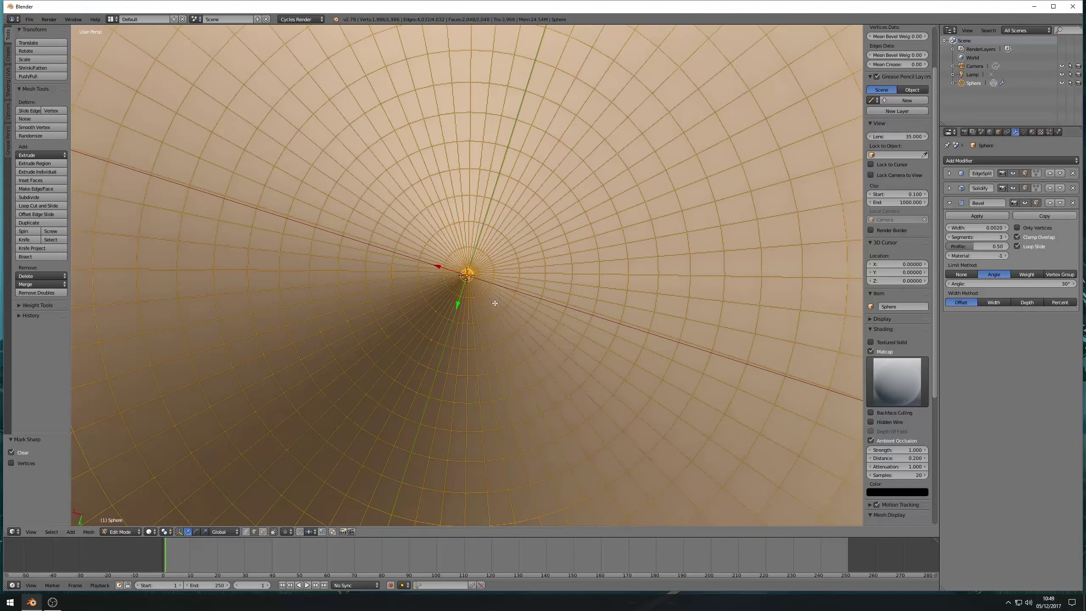
pyautogui.scroll(-3, 492, 302)
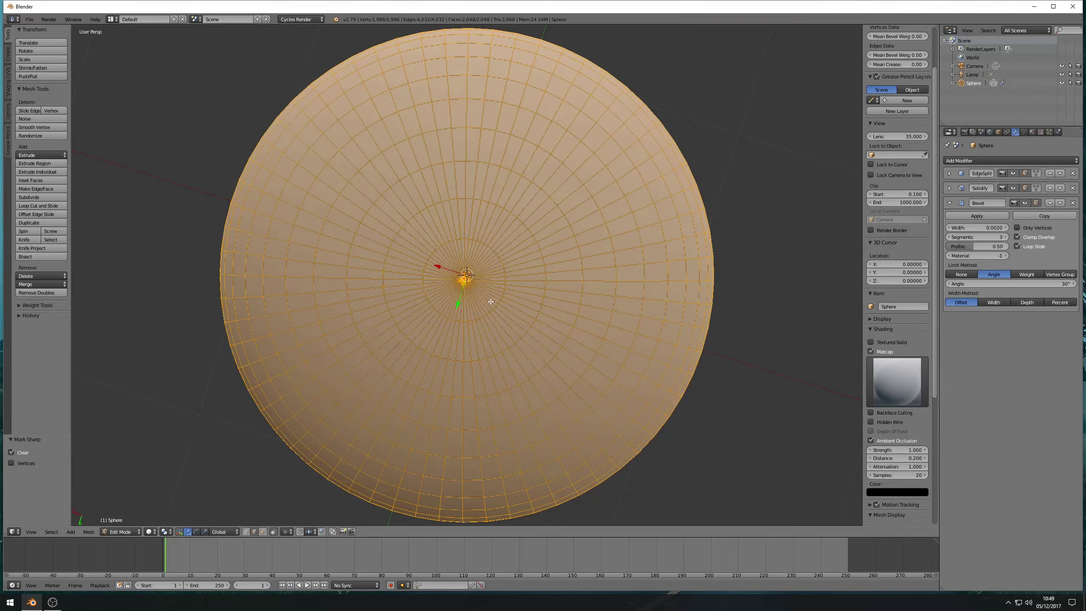
pyautogui.click(1013, 173)
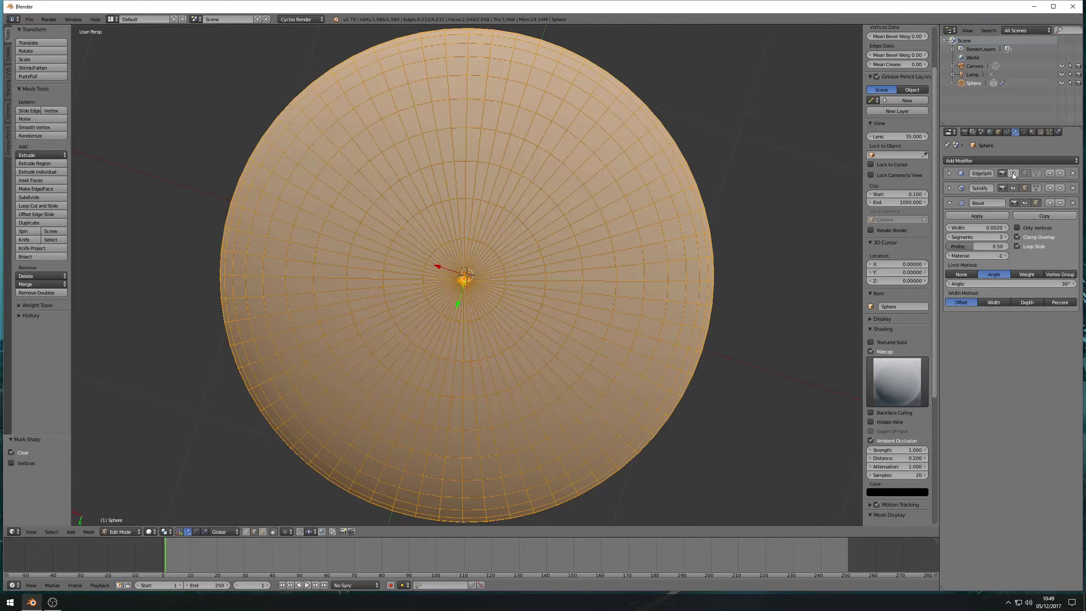
pyautogui.click(1012, 174)
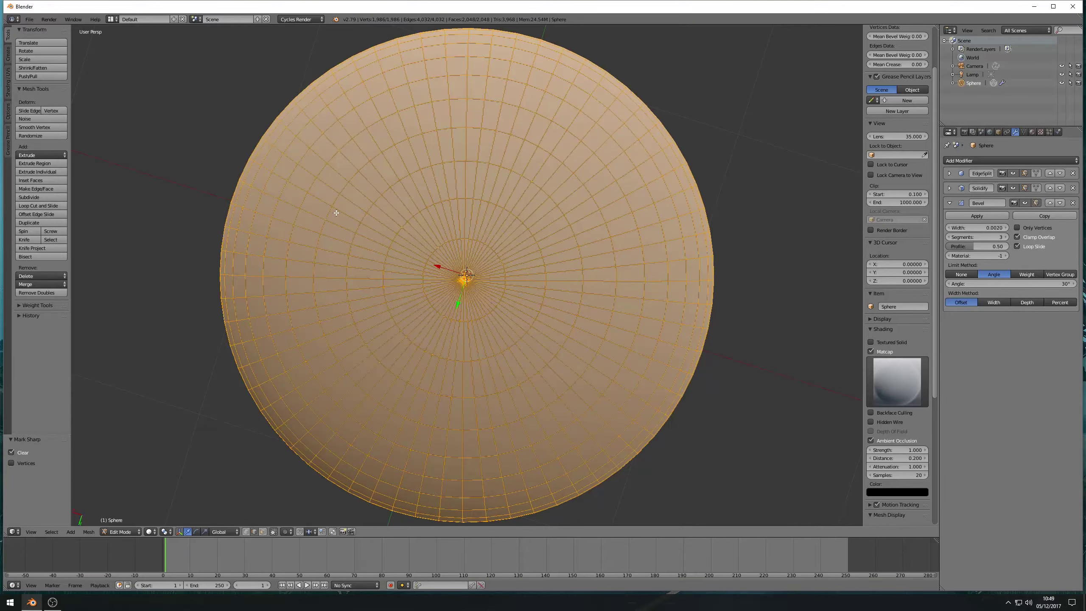
pyautogui.press('Tab')
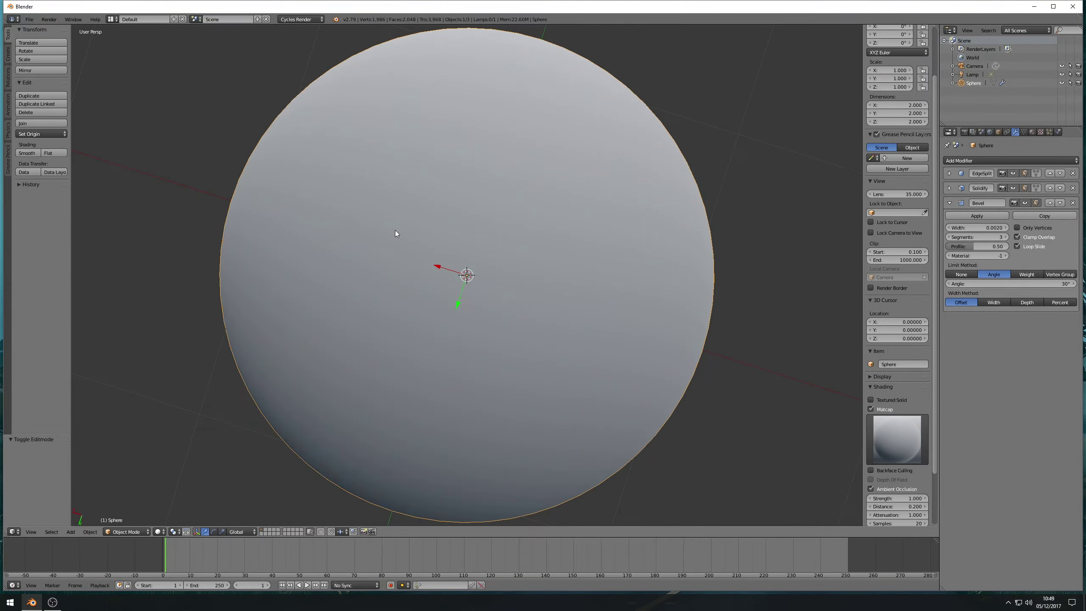
# Step: Inspect the sphere's pole mesh in Edit Mode, then apply Shade Smooth in Object Mode
pyautogui.click(49, 153)
pyautogui.press('Tab')
pyautogui.scroll(-3, 469, 295)
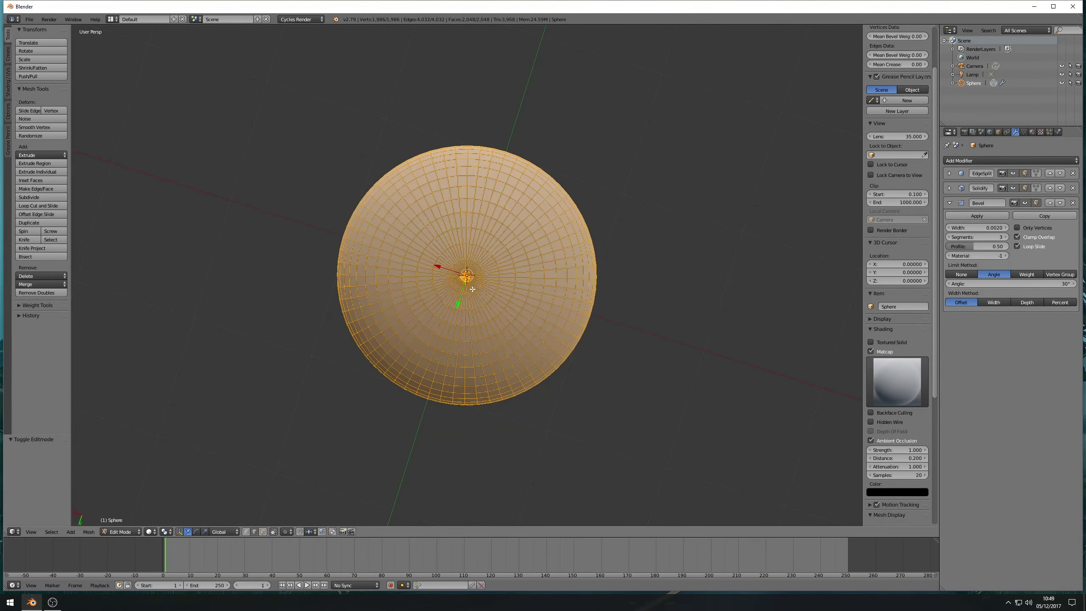
pyautogui.scroll(8, 471, 293)
pyautogui.scroll(-4, 472, 291)
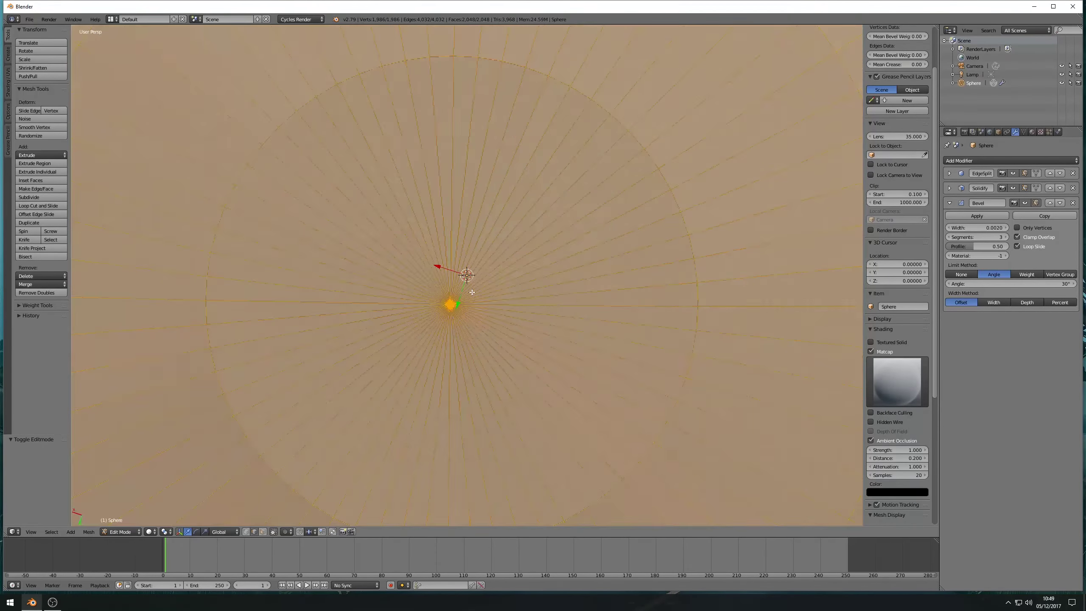
pyautogui.scroll(4, 469, 295)
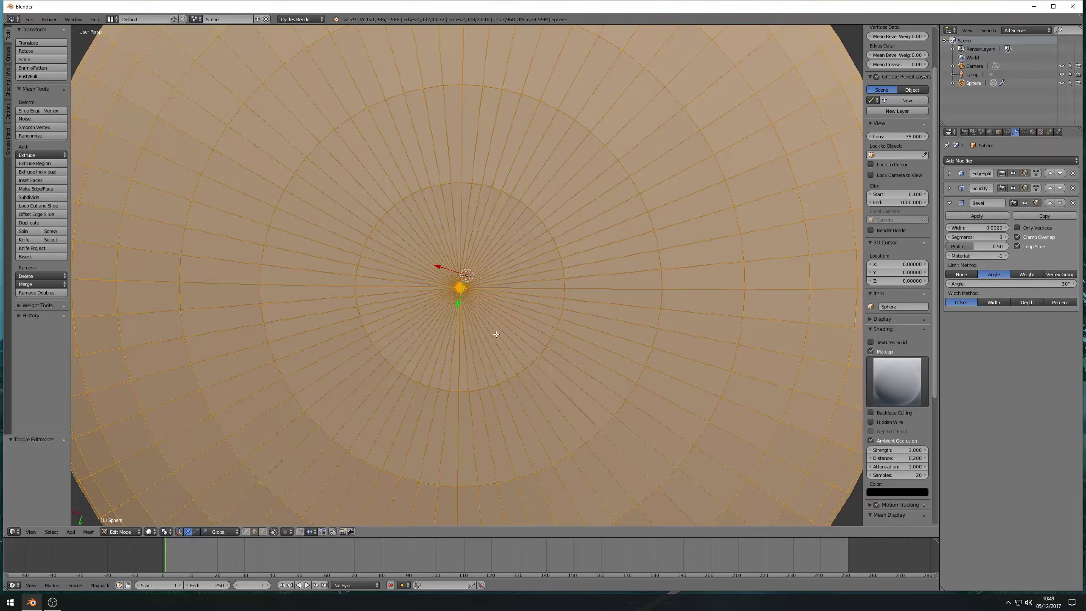
pyautogui.moveTo(495, 334); pyautogui.dragTo(342, 274, button='middle')
pyautogui.scroll(-8, 466, 176)
pyautogui.press('Tab')
pyautogui.click(28, 153)
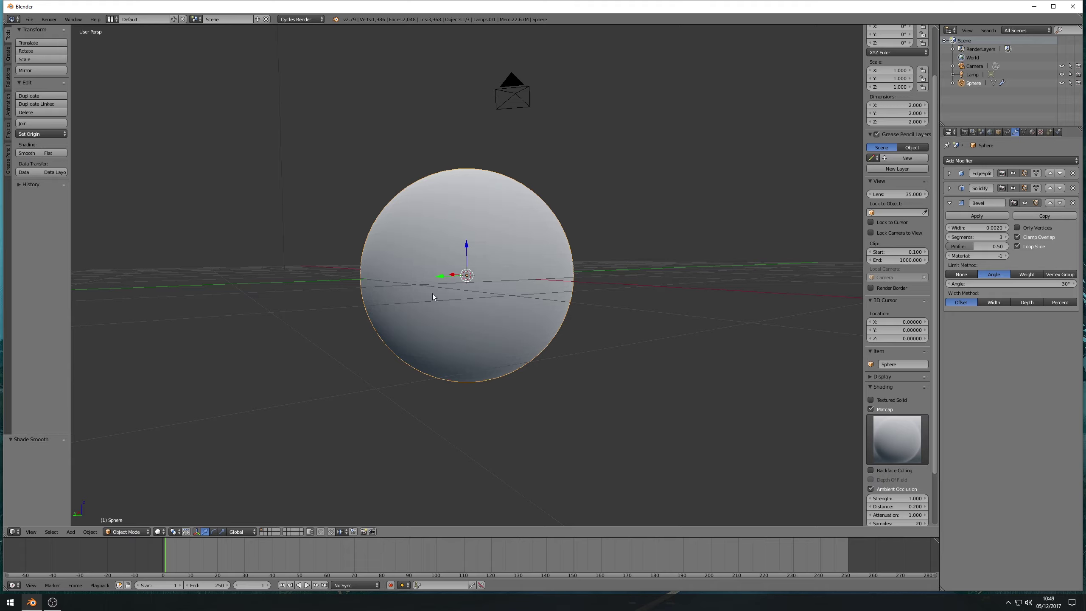
# Step: Add a cube and move it 1.75 along Y to sit beside the sphere
pyautogui.press('Tab')
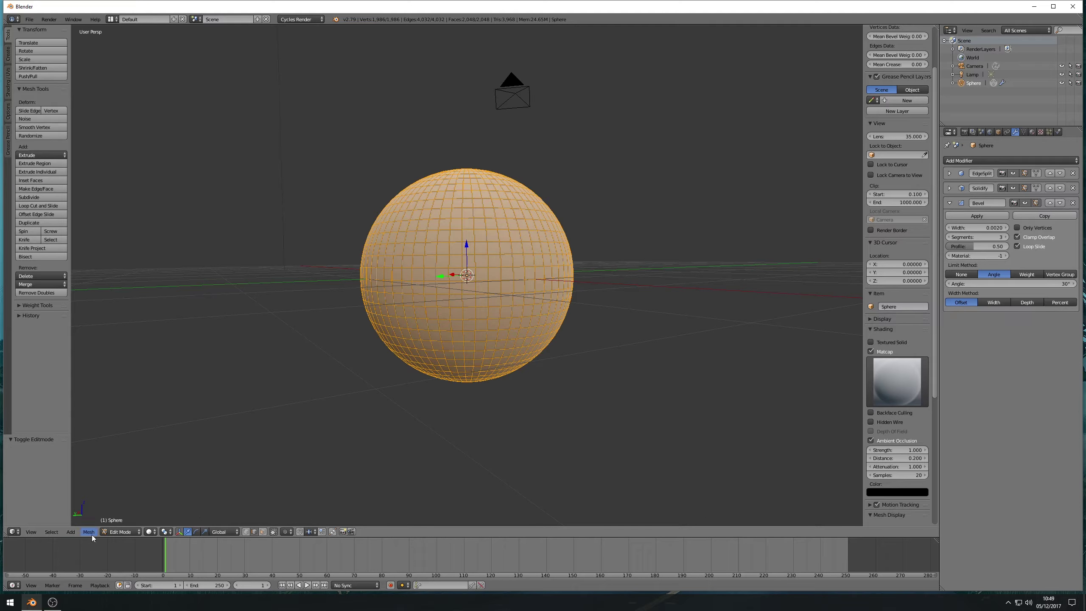
pyautogui.click(70, 531)
pyautogui.moveTo(85, 529)
pyautogui.press('Tab')
pyautogui.click(68, 532)
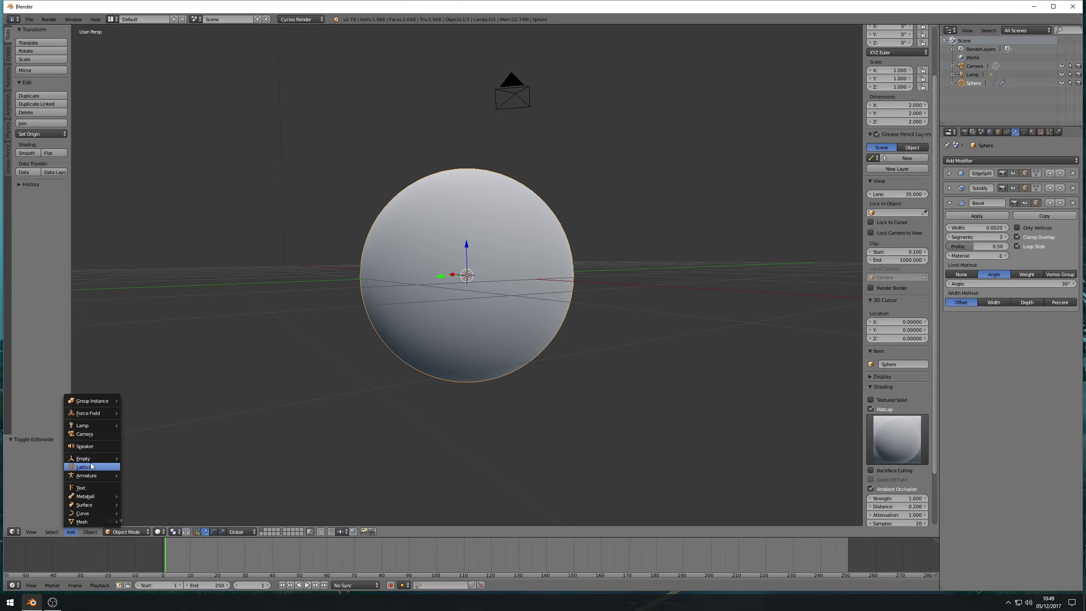
pyautogui.moveTo(92, 522)
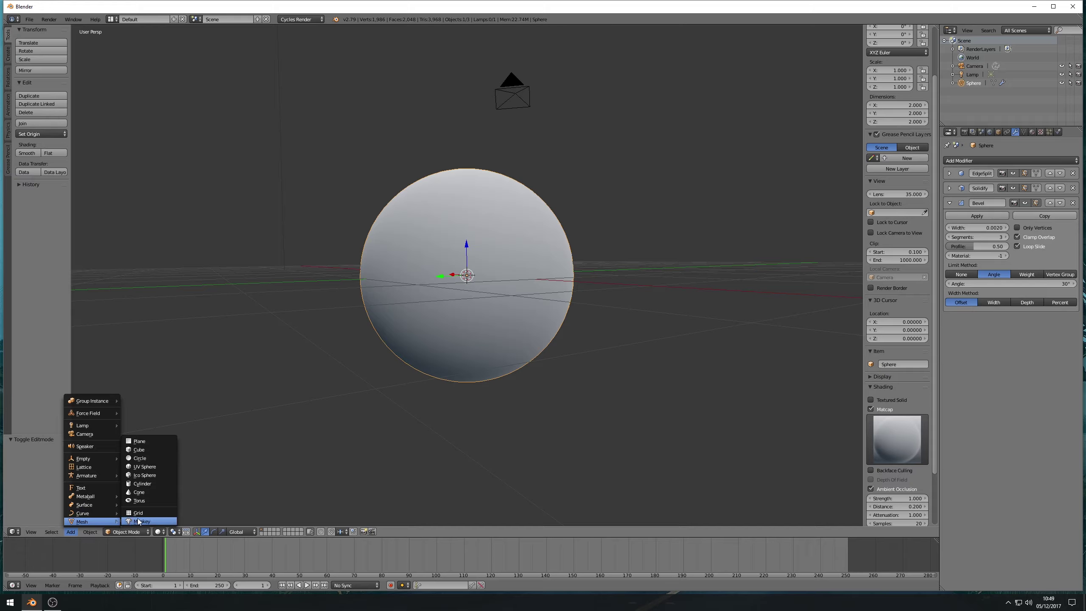
pyautogui.click(148, 449)
pyautogui.moveTo(452, 307); pyautogui.dragTo(497, 299, button='middle')
pyautogui.moveTo(437, 281); pyautogui.dragTo(385, 309)
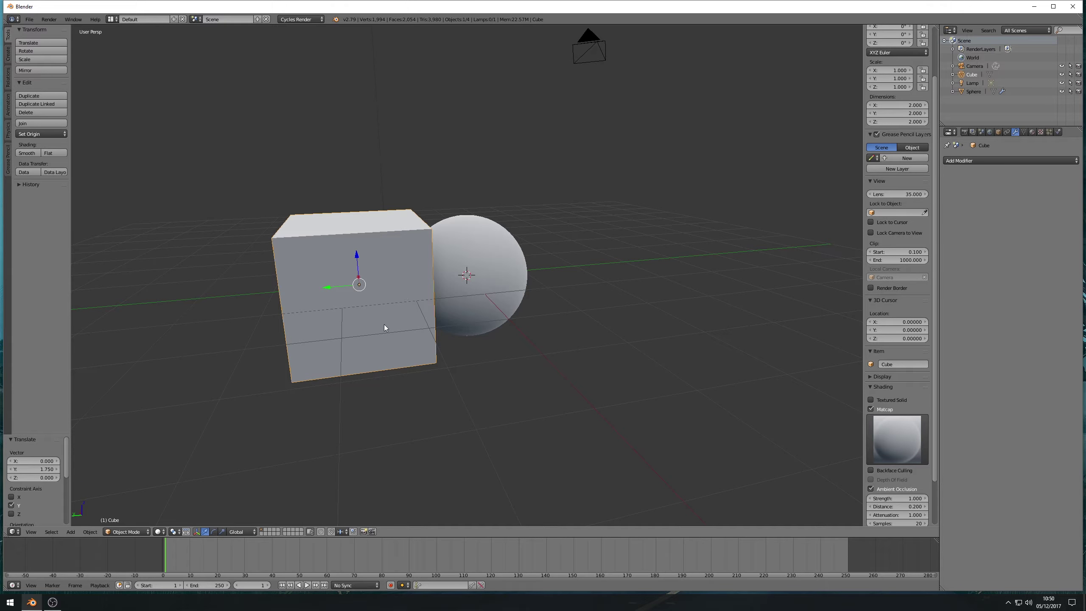
# Step: Subdivide the cube's mesh in Edit Mode, then return to Object Mode
pyautogui.press('Tab')
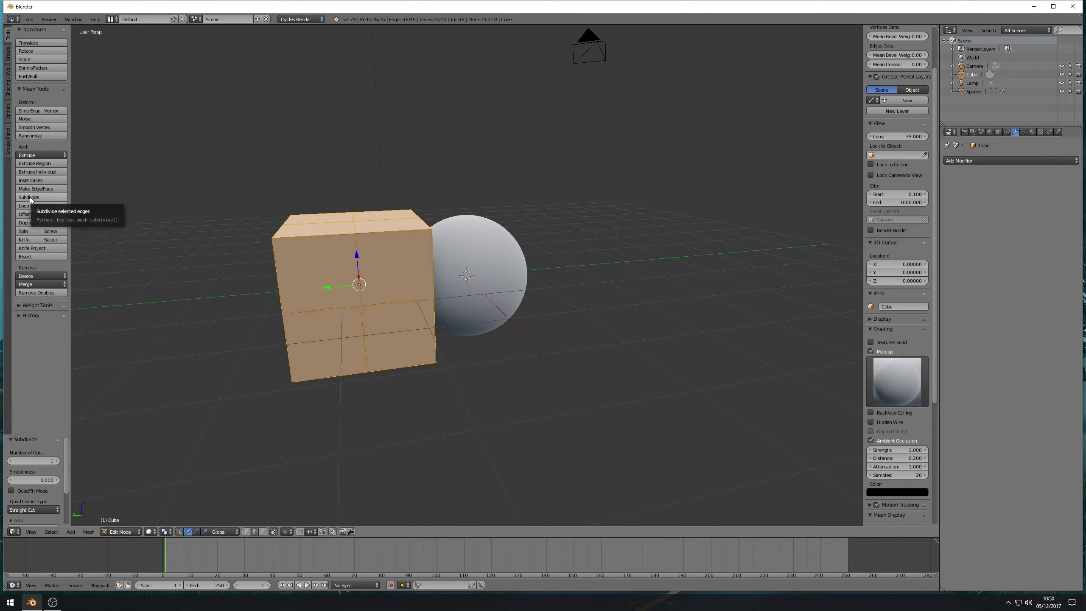
pyautogui.click(30, 197)
pyautogui.scroll(2, 328, 307)
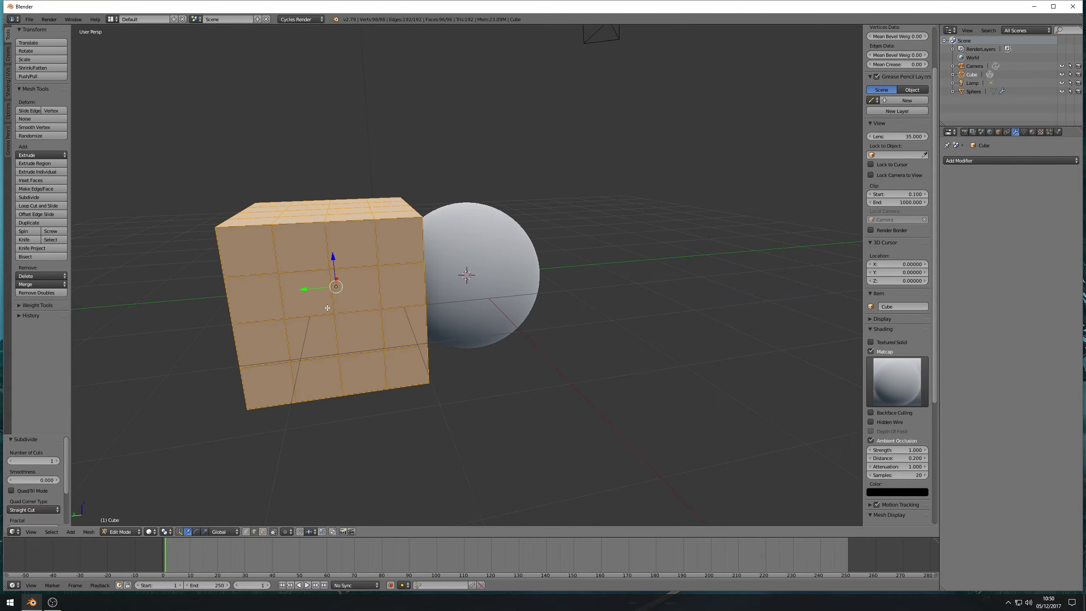
pyautogui.press('Tab')
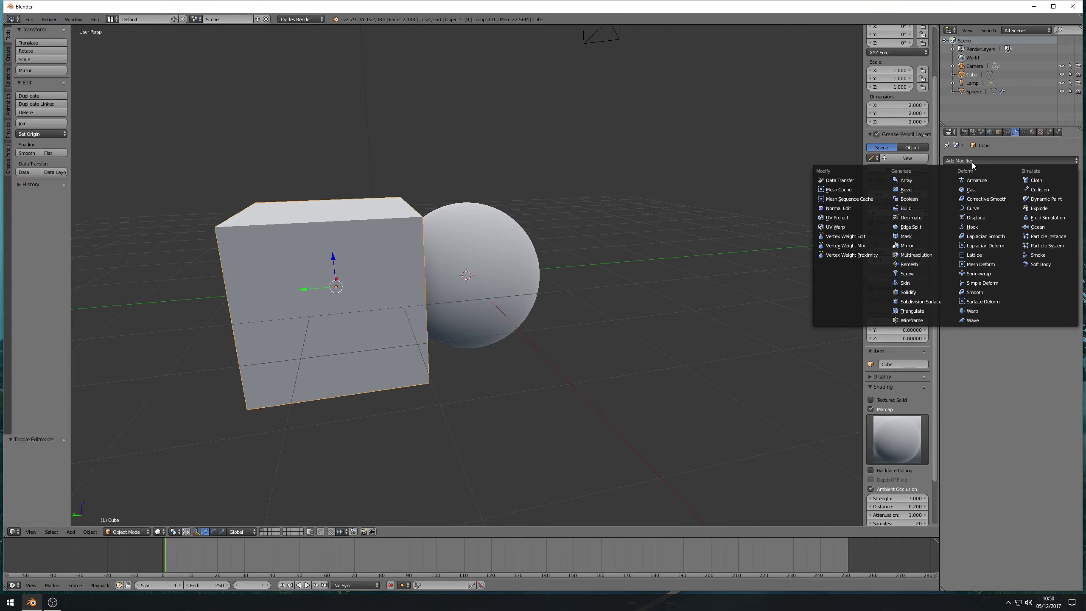
# Step: Add Edge Split (Edge Angle off), Solidify and Bevel modifiers to the cube
pyautogui.click(917, 226)
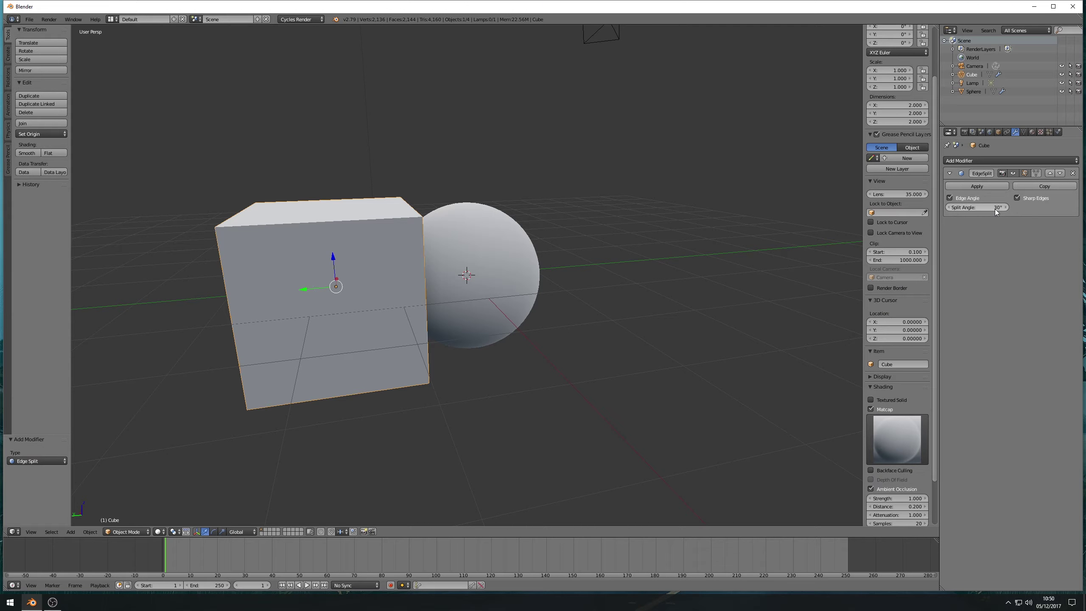
pyautogui.click(961, 199)
pyautogui.click(992, 159)
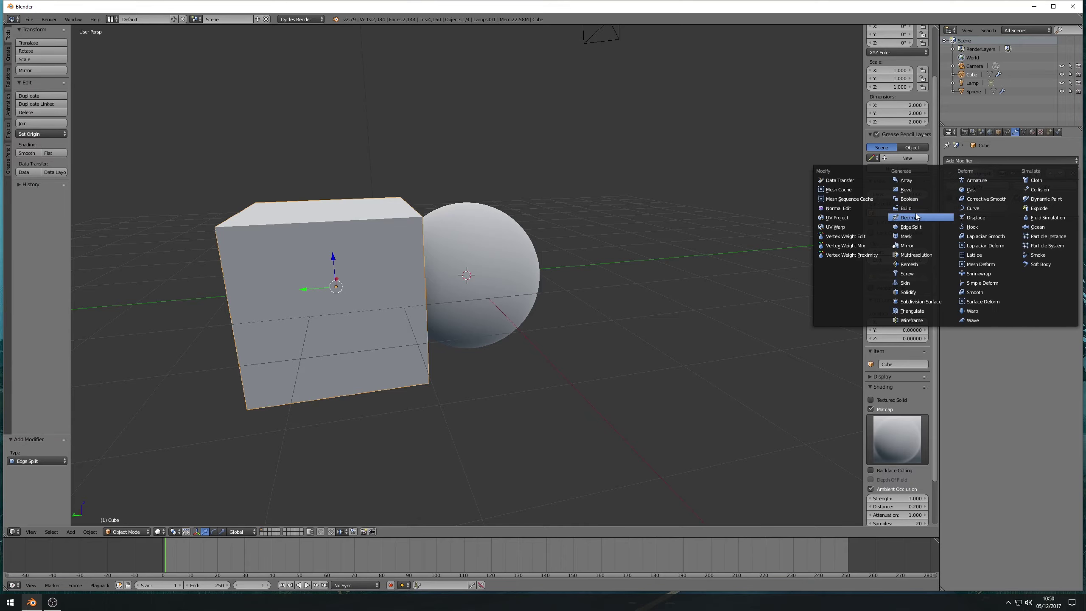
pyautogui.click(910, 292)
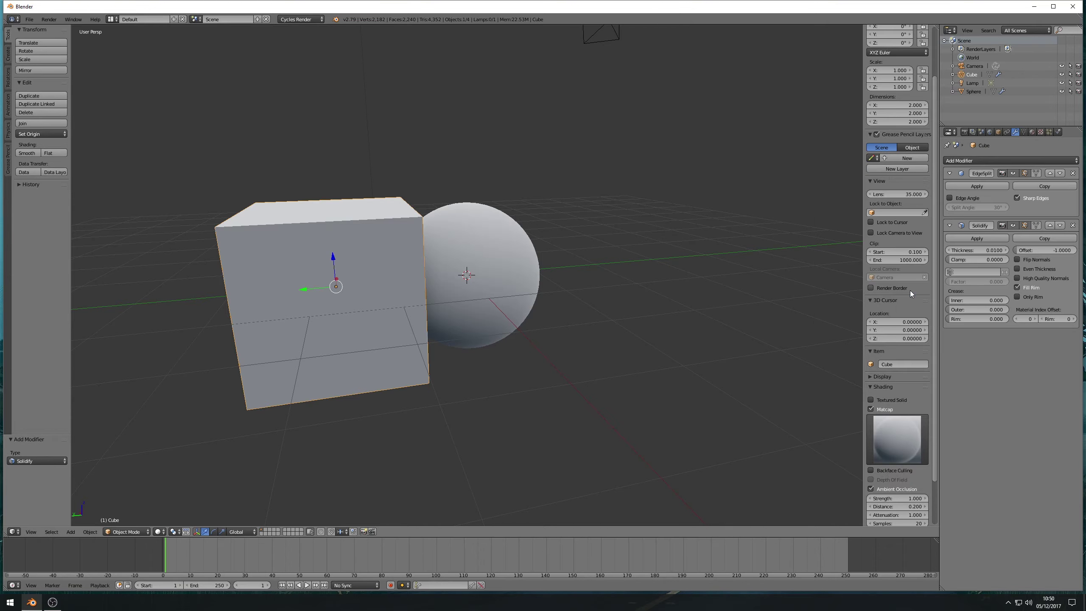
pyautogui.click(992, 161)
pyautogui.click(911, 189)
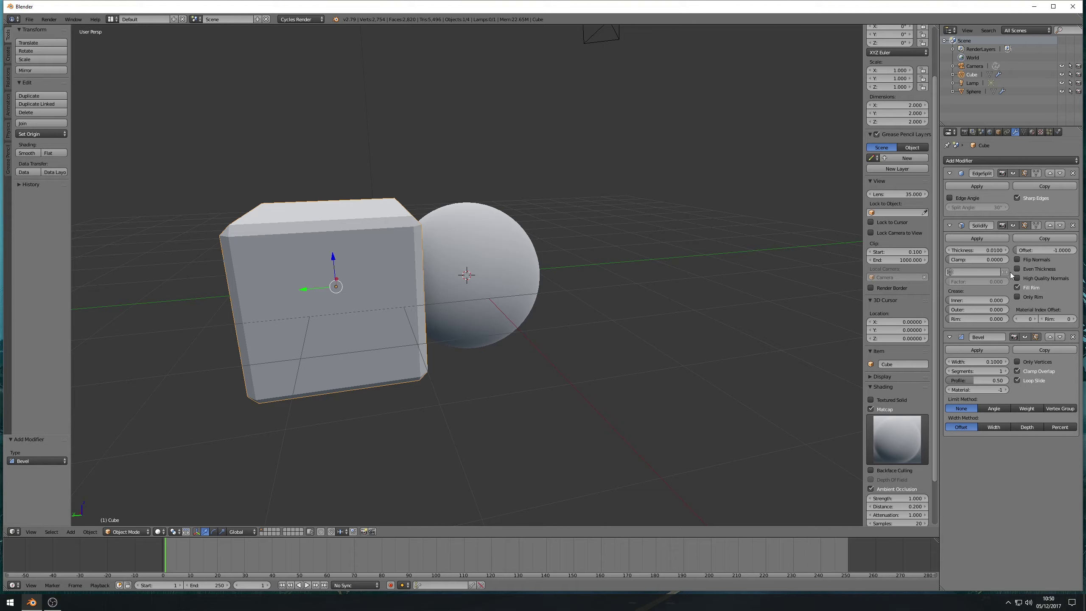
# Step: Give the Bevel 2 segments and a near-sharp width, and turn on Auto Smooth
pyautogui.click(1005, 371)
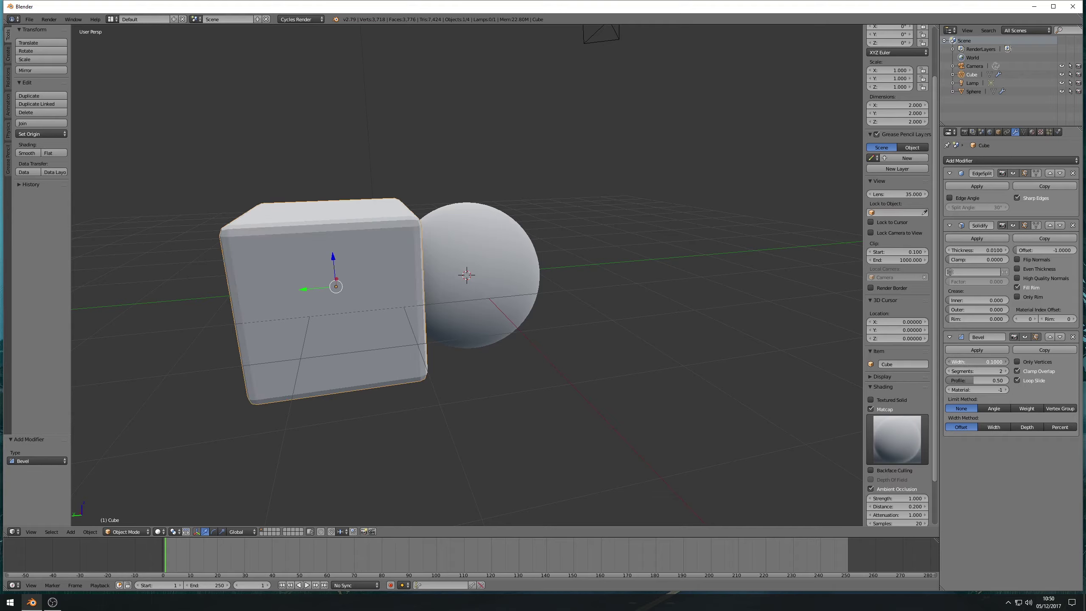
pyautogui.moveTo(983, 361); pyautogui.dragTo(954, 361)
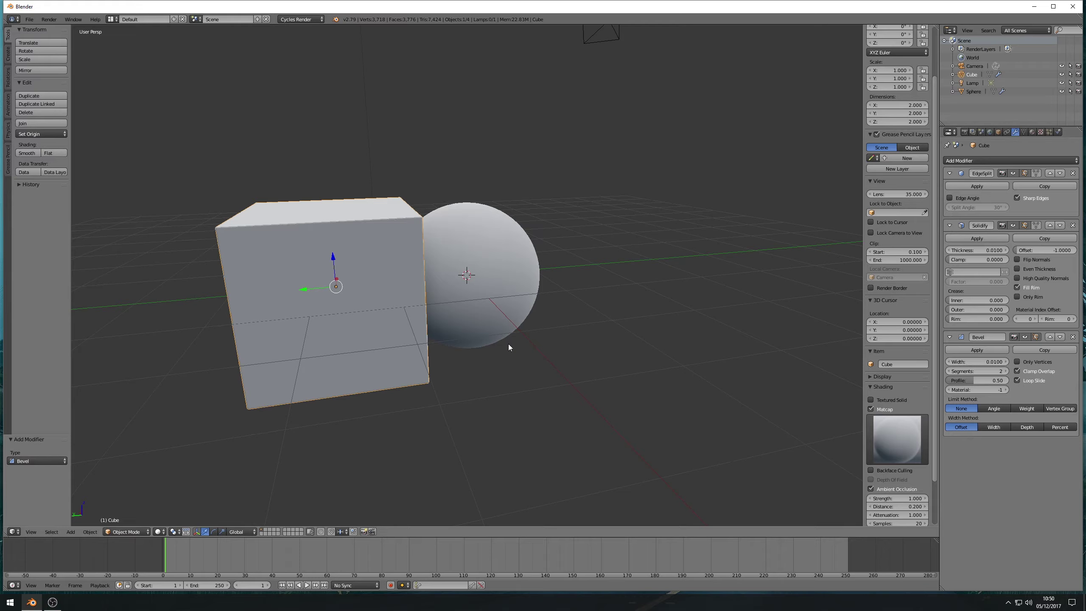
pyautogui.click(1024, 132)
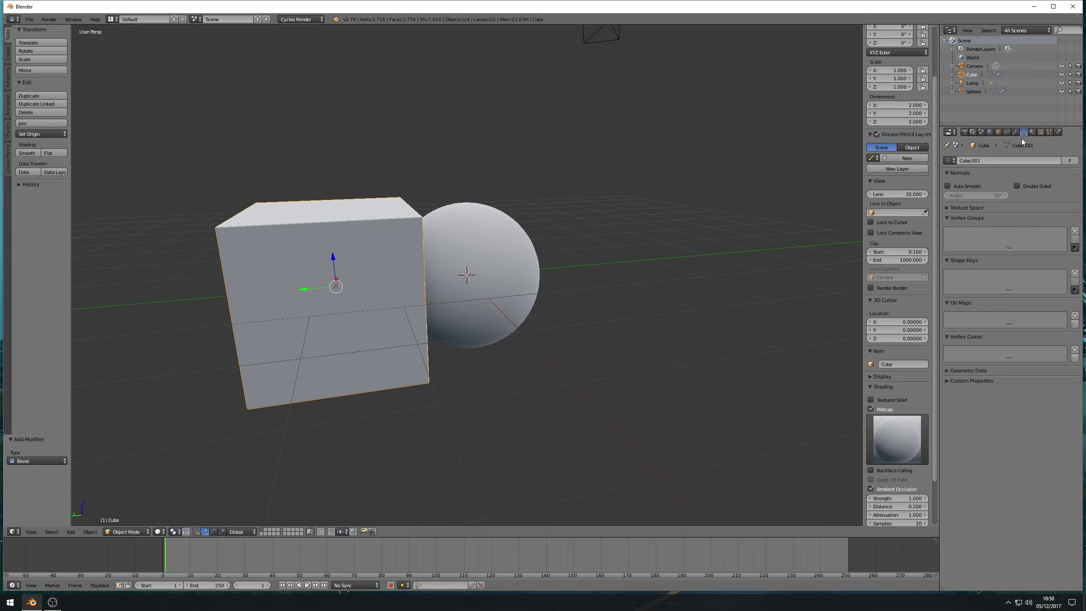
pyautogui.click(966, 187)
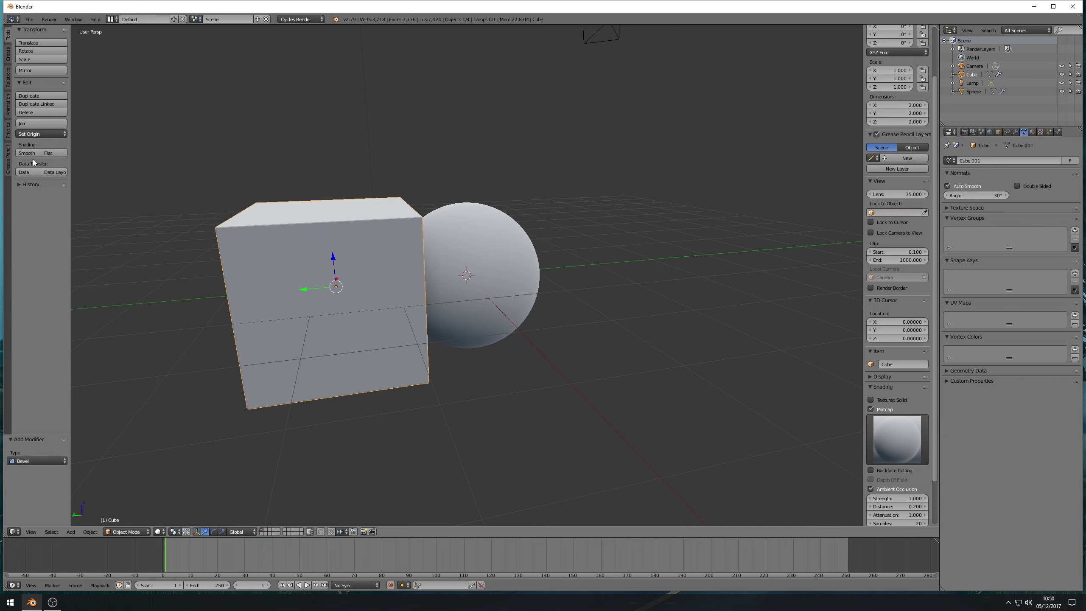
pyautogui.press('Tab')
pyautogui.press('Tab')
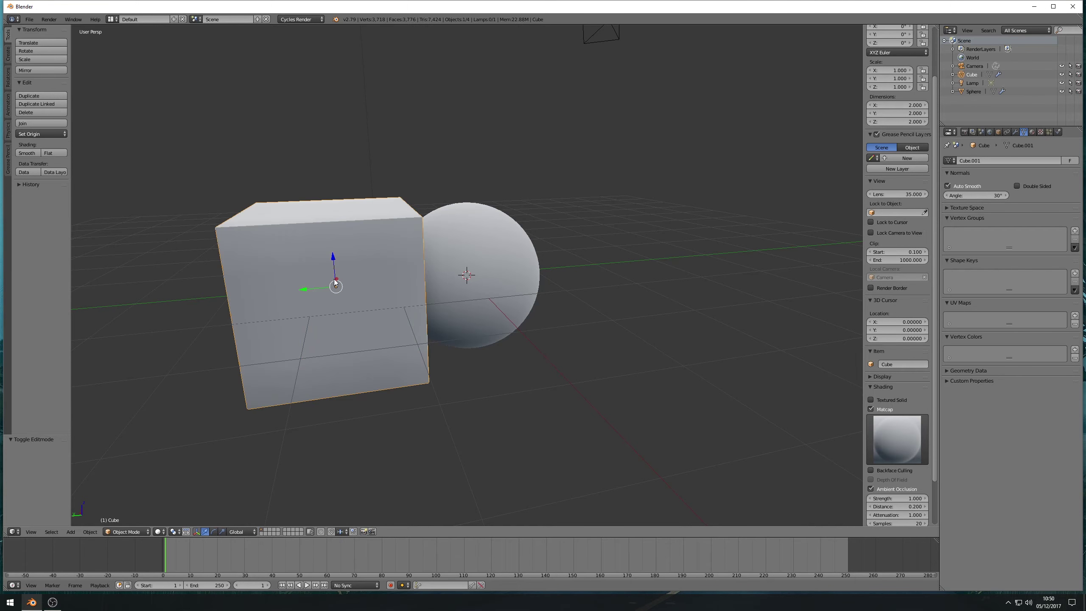
pyautogui.scroll(-2, 333, 276)
pyautogui.scroll(5, 331, 270)
pyautogui.scroll(-3, 329, 272)
# Step: Mark four edges on the cube's front face as sharp
pyautogui.moveTo(311, 328); pyautogui.dragTo(284, 315, button='middle')
pyautogui.press('Tab')
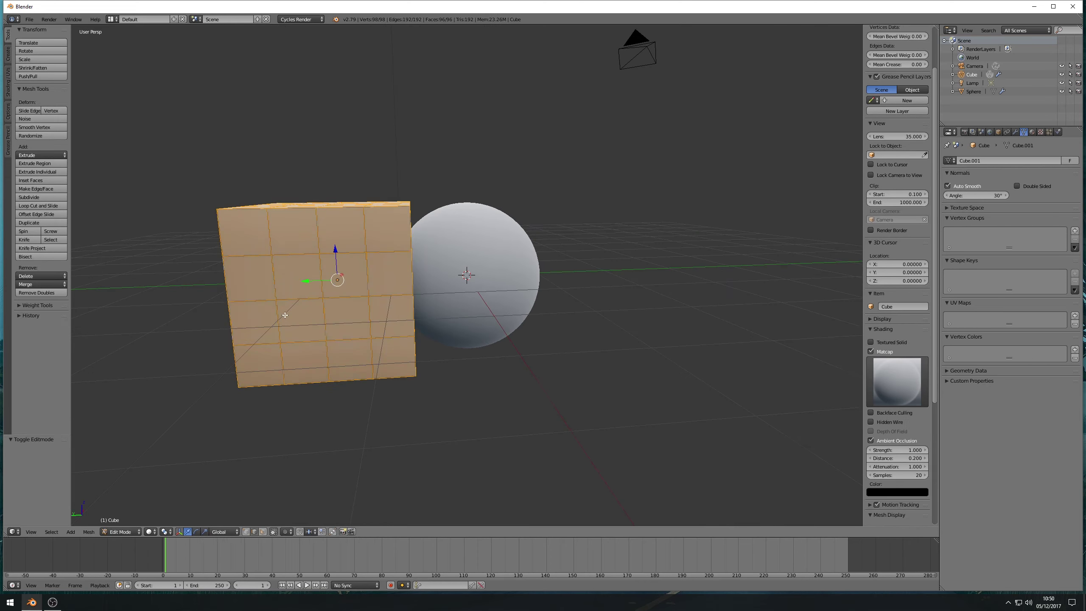
pyautogui.rightClick(293, 255)
pyautogui.keyDown('shift'); pyautogui.rightClick(338, 255); pyautogui.keyUp('shift')
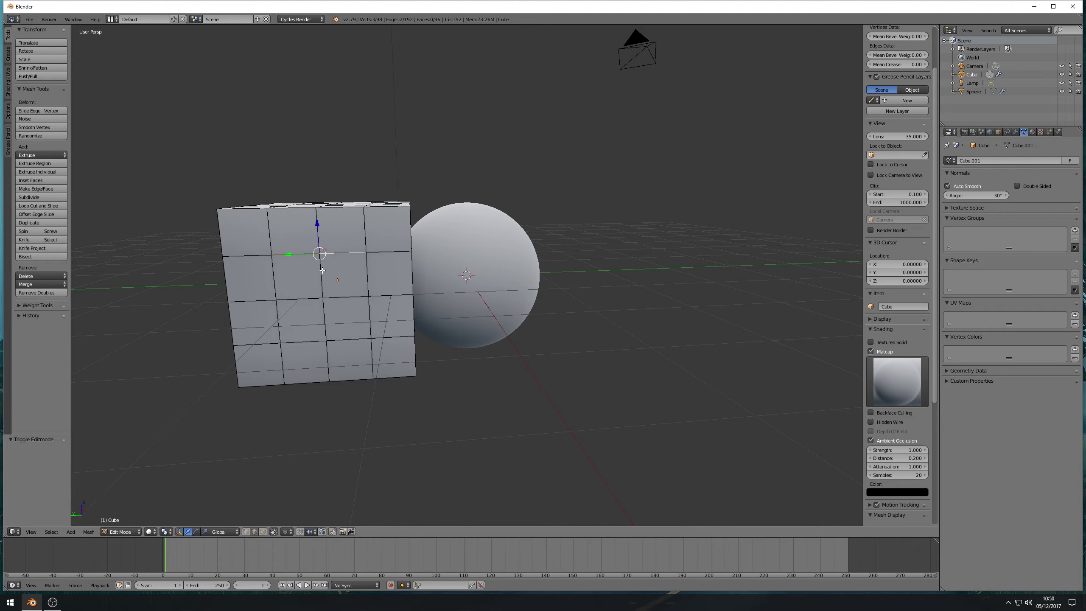
pyautogui.keyDown('shift'); pyautogui.rightClick(321, 275); pyautogui.keyUp('shift')
pyautogui.keyDown('shift'); pyautogui.rightClick(323, 317); pyautogui.keyUp('shift')
pyautogui.hotkey('ctrl', 'e')
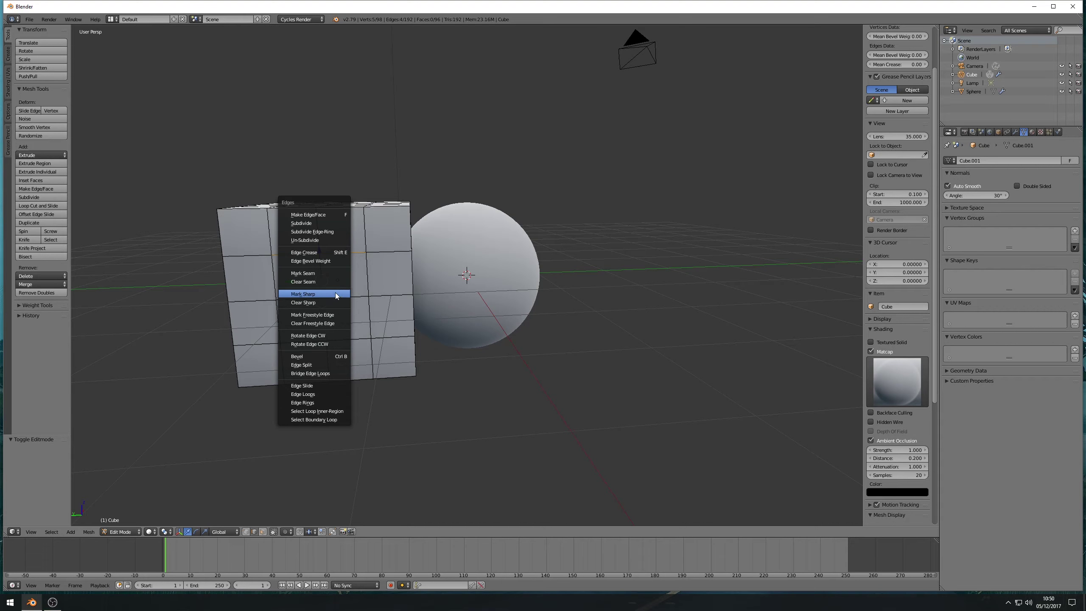
pyautogui.click(334, 294)
pyautogui.press('Tab')
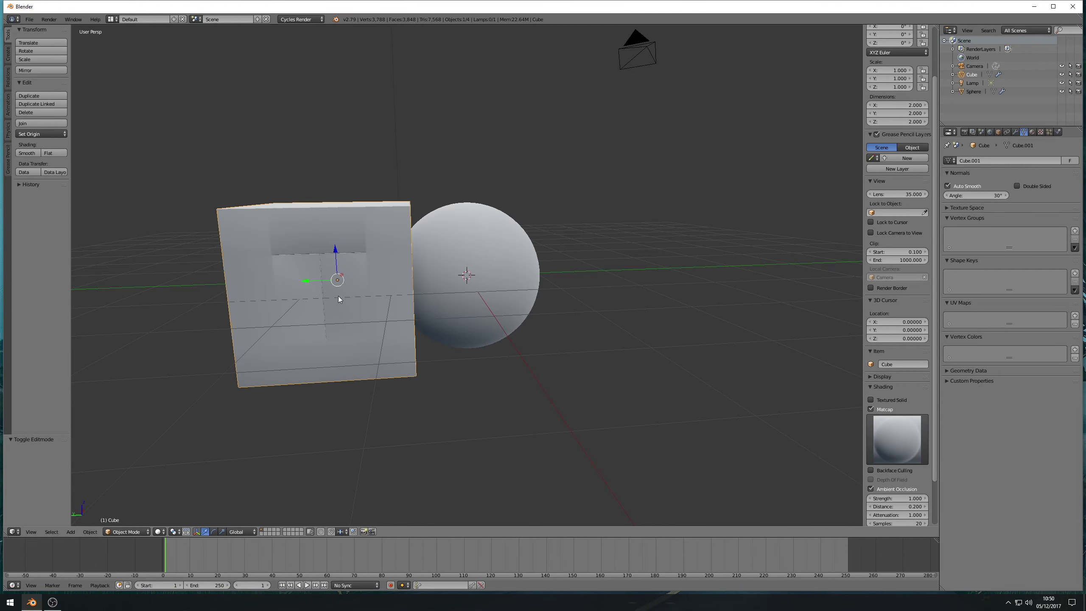
# Step: Orbit around the cube to inspect the new recessed panel groove
pyautogui.moveTo(338, 295)
pyautogui.mouseDown(button='middle')
pyautogui.moveTo(363, 289)
pyautogui.moveTo(375, 241)
pyautogui.moveTo(346, 289)
pyautogui.mouseUp(button='middle')
pyautogui.scroll(-2, 346, 289)
pyautogui.scroll(4, 344, 289)
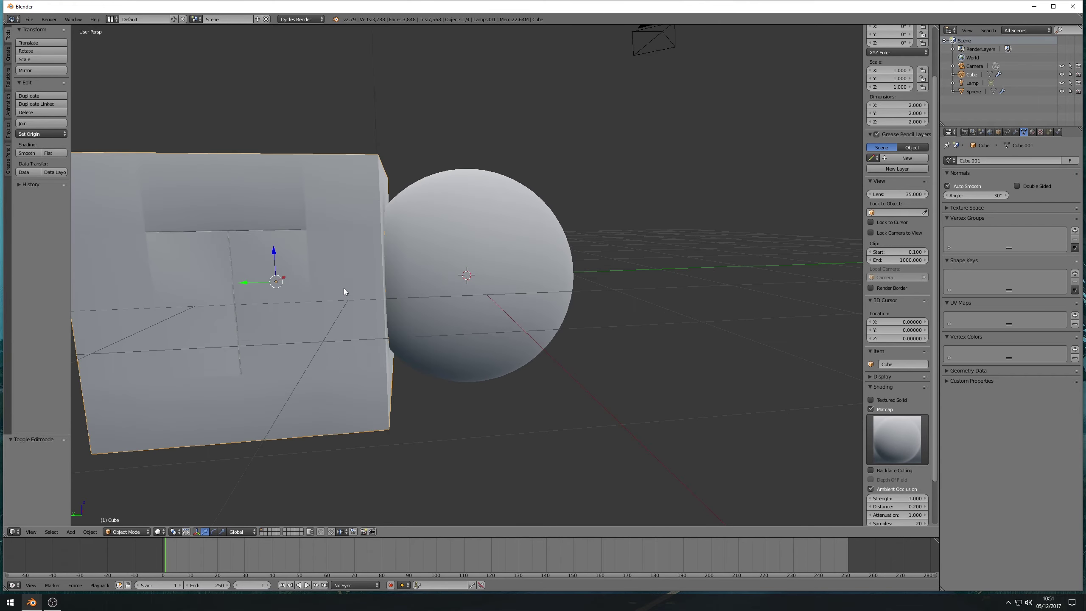
pyautogui.scroll(-1, 343, 287)
pyautogui.moveTo(274, 261)
pyautogui.mouseDown(button='middle')
pyautogui.moveTo(232, 272)
pyautogui.moveTo(217, 254)
pyautogui.moveTo(281, 248)
pyautogui.moveTo(264, 267)
pyautogui.mouseUp(button='middle')
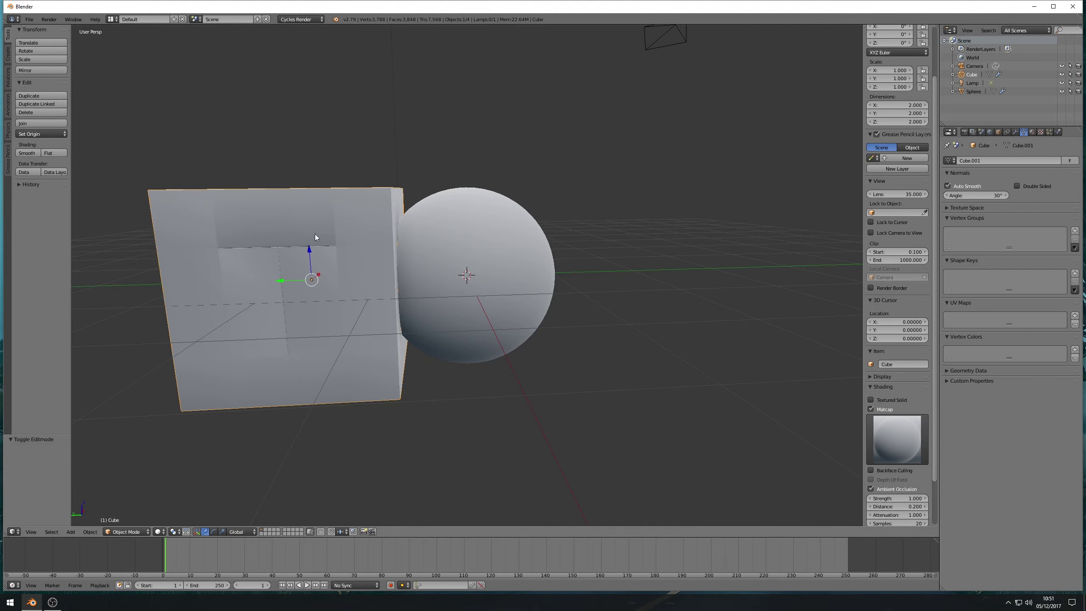
pyautogui.moveTo(316, 235)
pyautogui.mouseDown(button='middle')
pyautogui.moveTo(305, 242)
pyautogui.moveTo(323, 244)
pyautogui.moveTo(336, 219)
pyautogui.moveTo(316, 232)
pyautogui.mouseUp(button='middle')
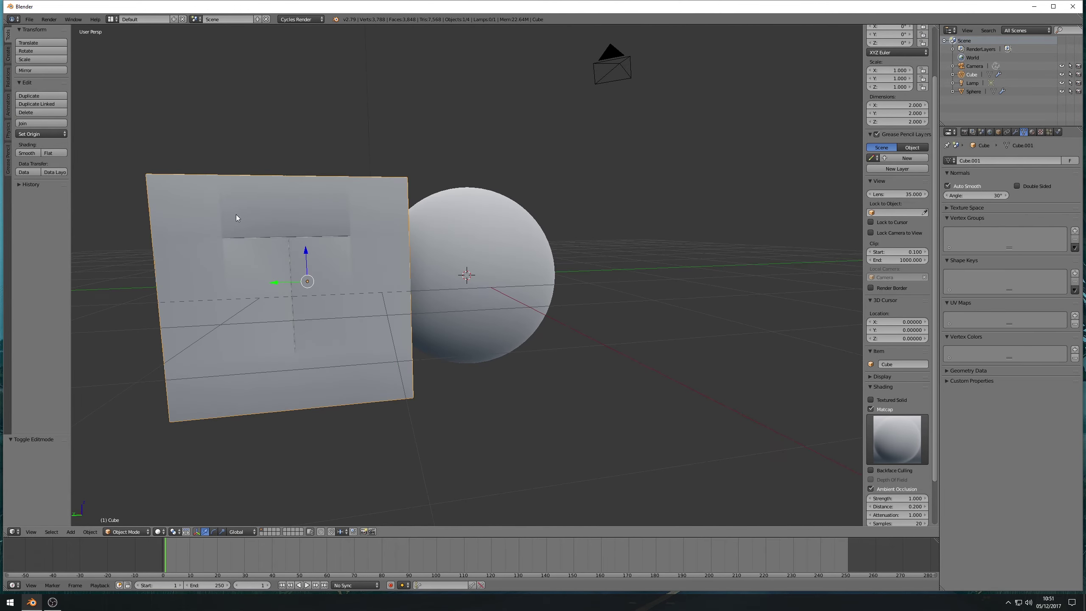
# Step: Cut two edge loops near the cube's top and mark the top loop sharp
pyautogui.press('Tab')
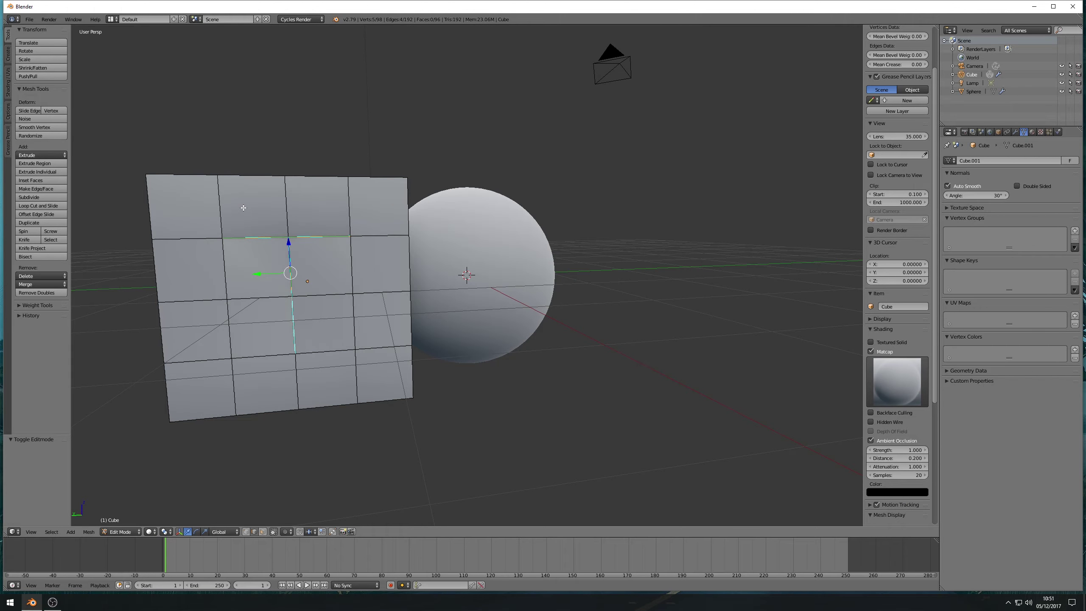
pyautogui.hotkey('ctrl', 'r')
pyautogui.click(158, 205)
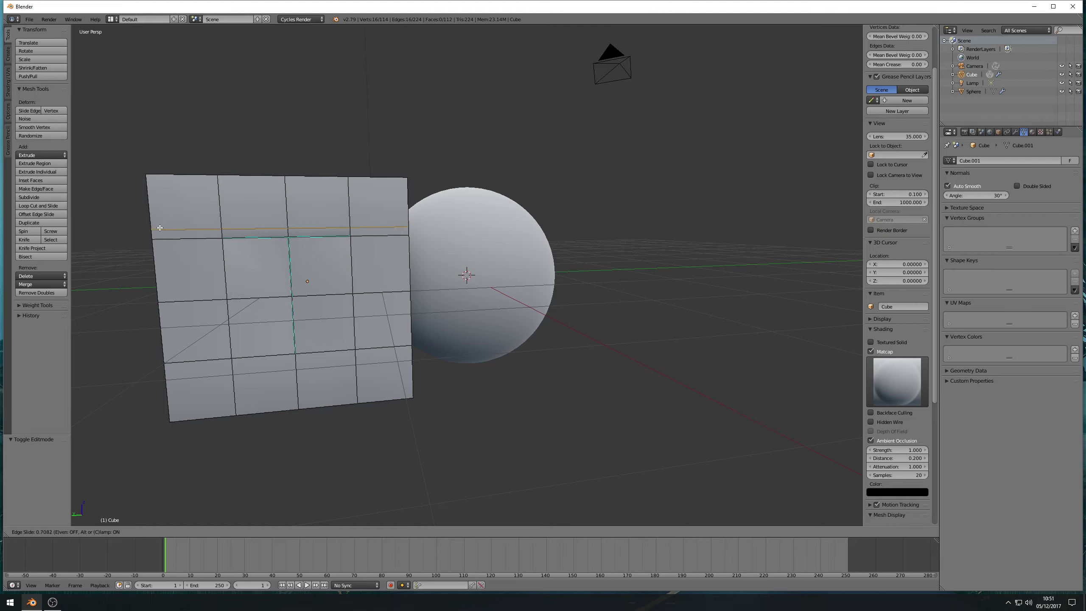
pyautogui.click(159, 227)
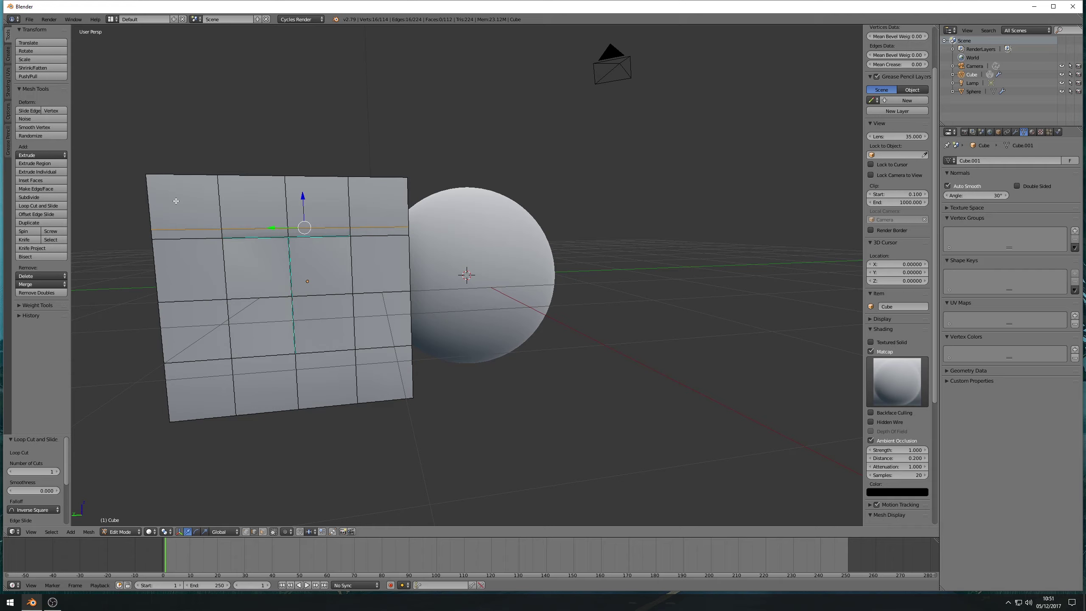
pyautogui.hotkey('ctrl', 'r')
pyautogui.click(162, 202)
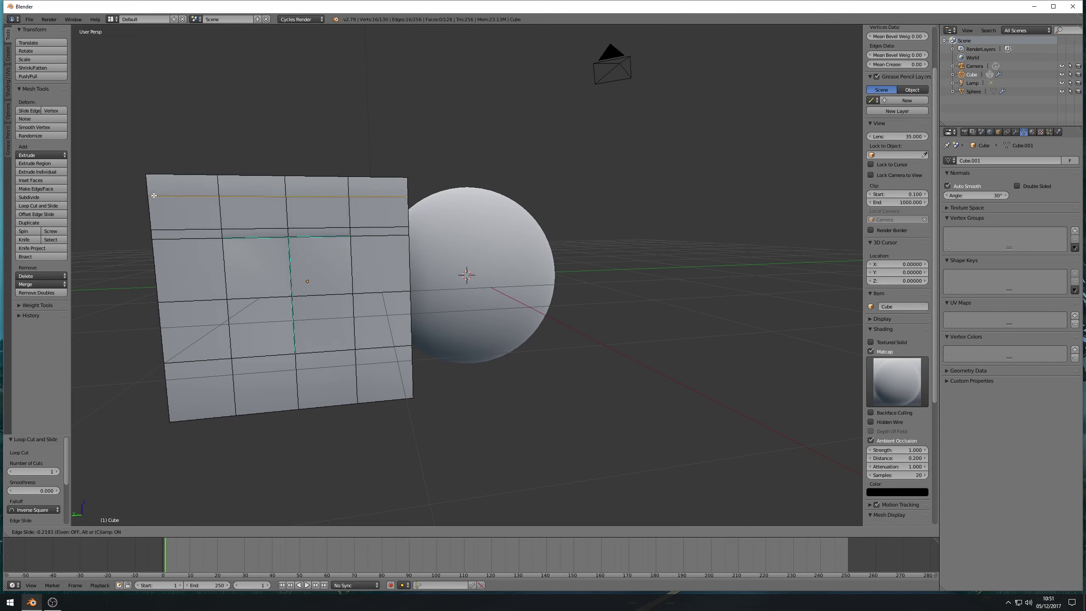
pyautogui.click(155, 193)
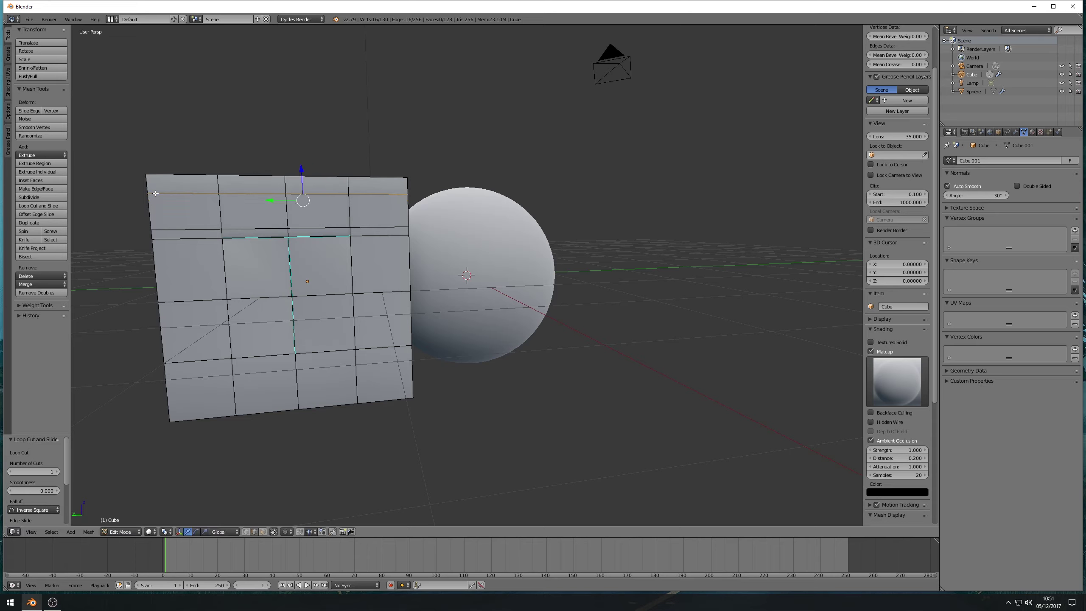
pyautogui.hotkey('ctrl', 'e')
pyautogui.click(201, 214)
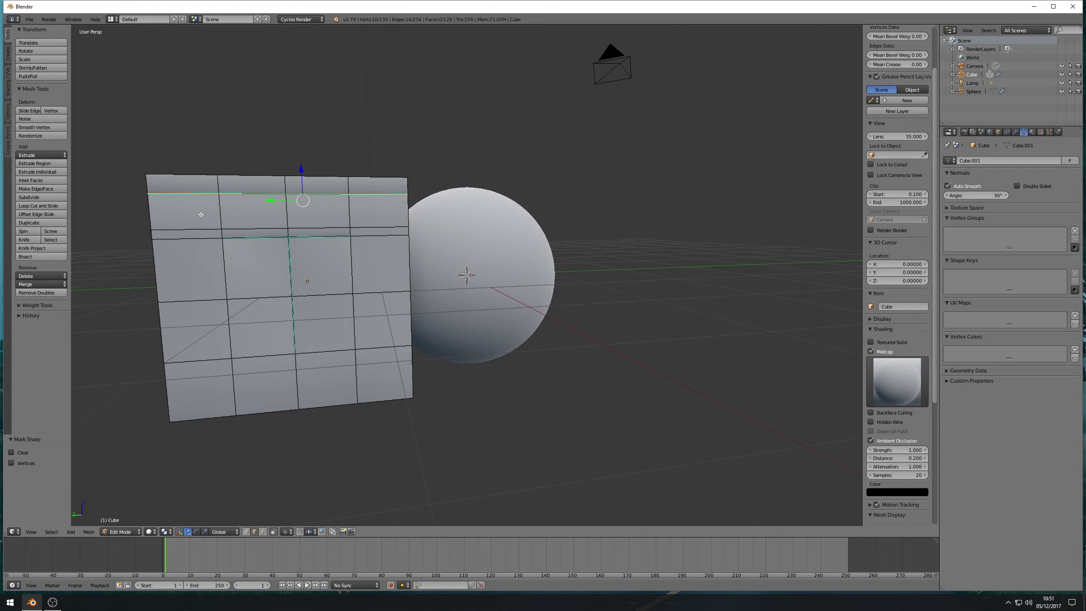
pyautogui.press('Tab')
pyautogui.press('Tab')
# Step: Mark two more short edges on the cube sharp to form a stepped groove
pyautogui.rightClick(271, 228)
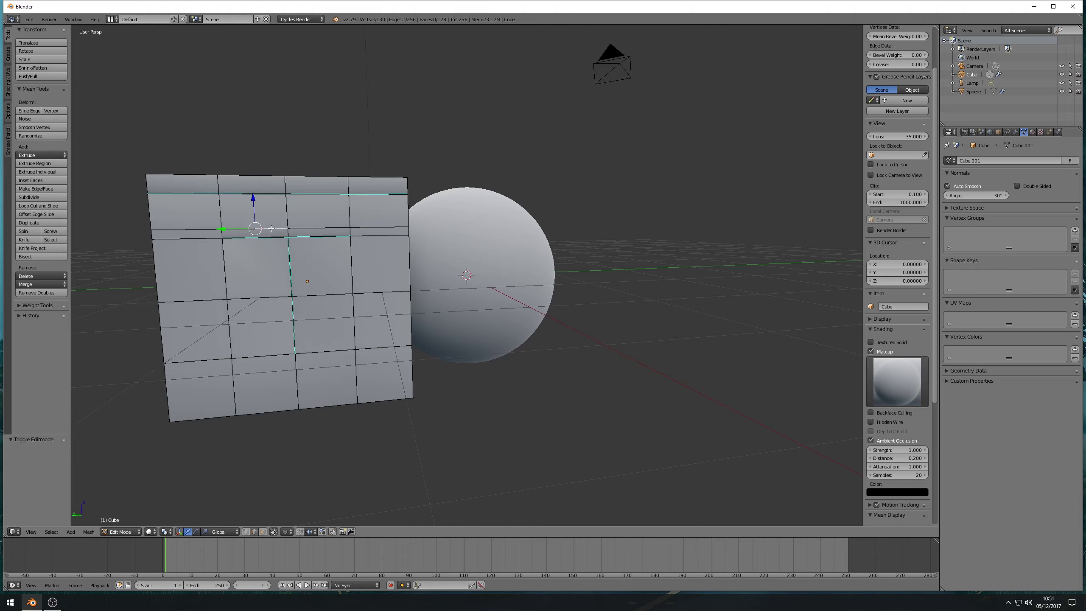
pyautogui.keyDown('shift'); pyautogui.rightClick(287, 211); pyautogui.keyUp('shift')
pyautogui.hotkey('ctrl', 'e')
pyautogui.click(281, 214)
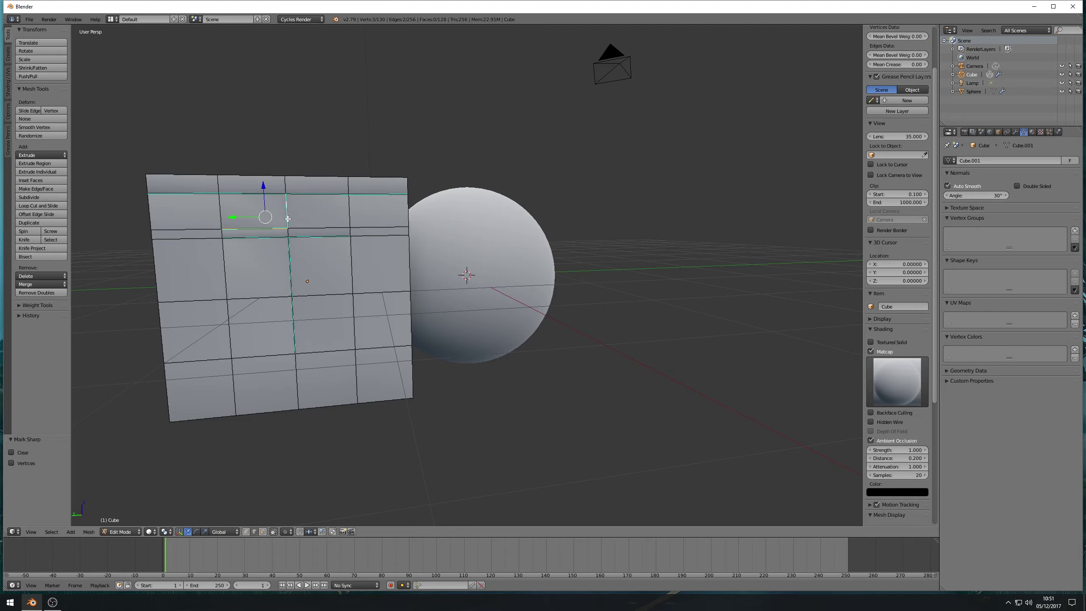
pyautogui.press('Tab')
pyautogui.moveTo(290, 224)
pyautogui.mouseDown(button='middle')
pyautogui.moveTo(261, 235)
pyautogui.moveTo(229, 203)
pyautogui.moveTo(324, 200)
pyautogui.moveTo(312, 197)
pyautogui.moveTo(289, 231)
pyautogui.moveTo(333, 231)
pyautogui.moveTo(298, 231)
pyautogui.mouseUp(button='middle')
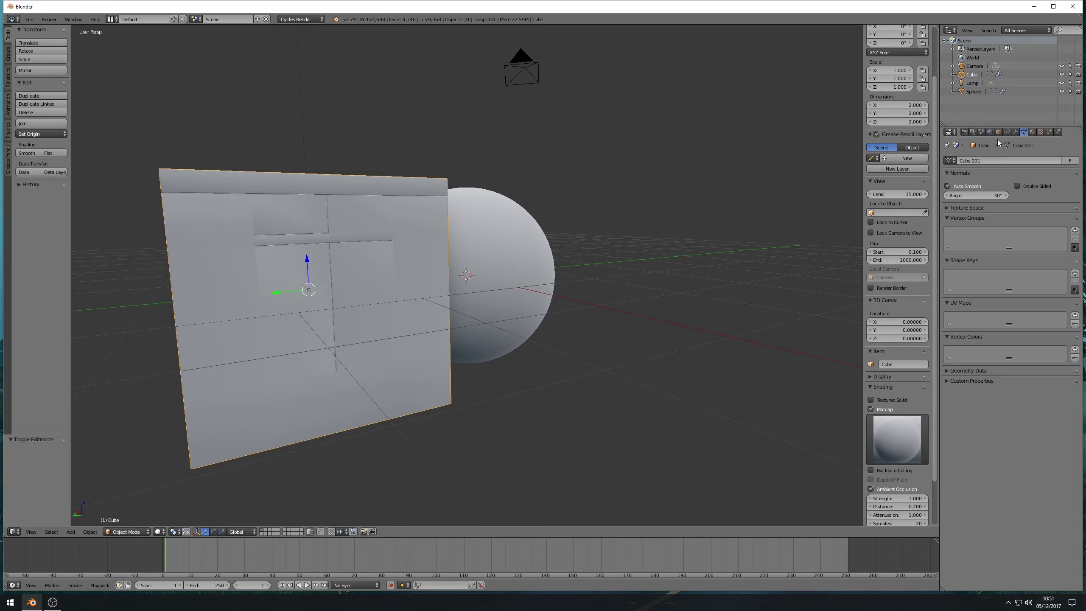
# Step: Set the cube's Bevel modifier Limit Method to Angle at 30°
pyautogui.click(1015, 132)
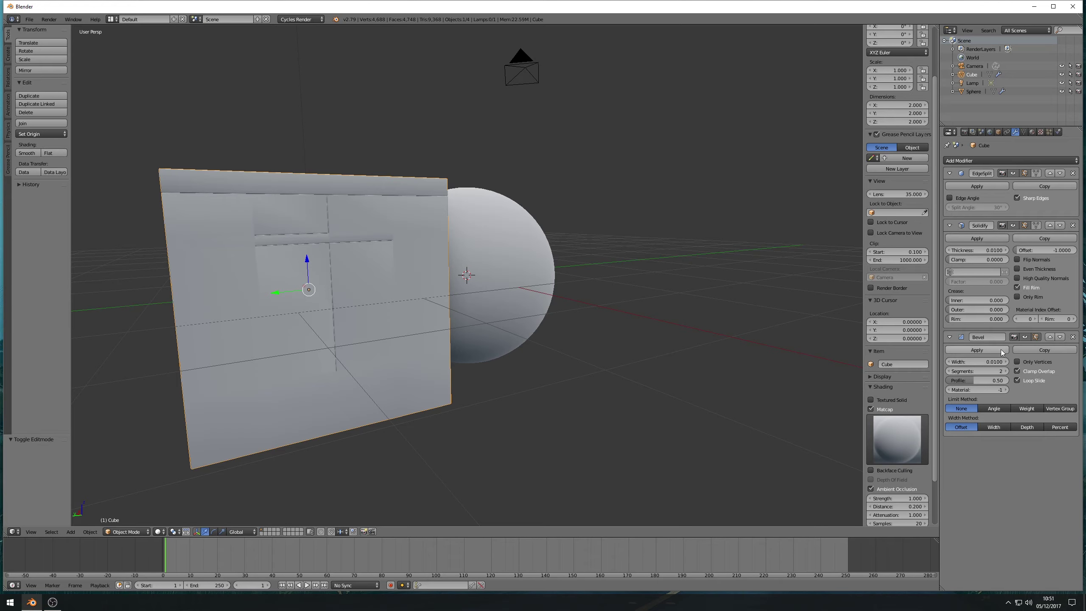
pyautogui.click(990, 408)
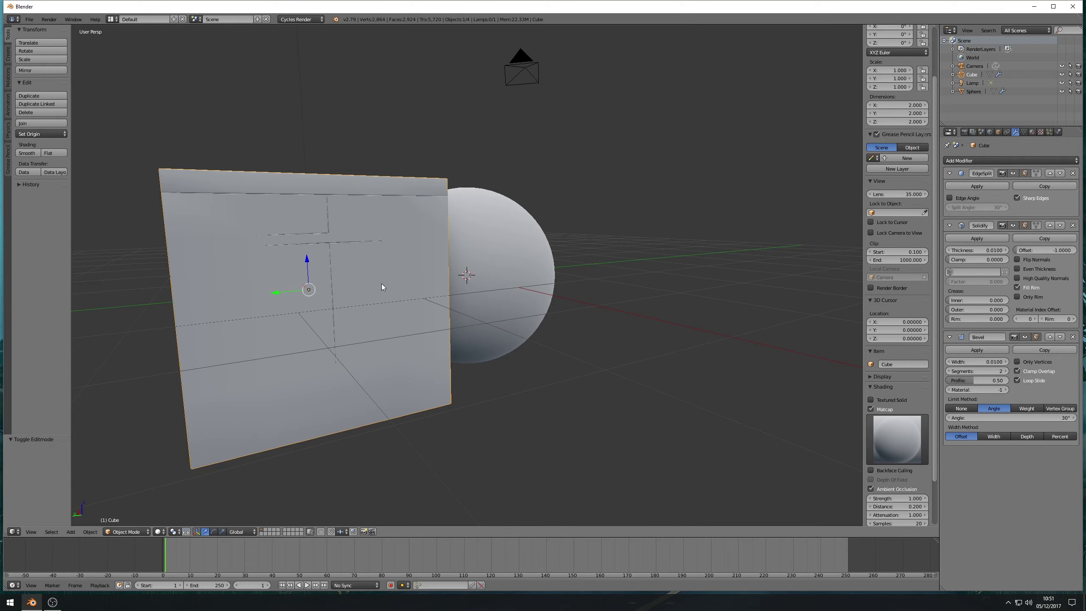
pyautogui.moveTo(405, 291); pyautogui.dragTo(375, 285, button='middle')
pyautogui.scroll(3, 375, 285)
pyautogui.press('Tab')
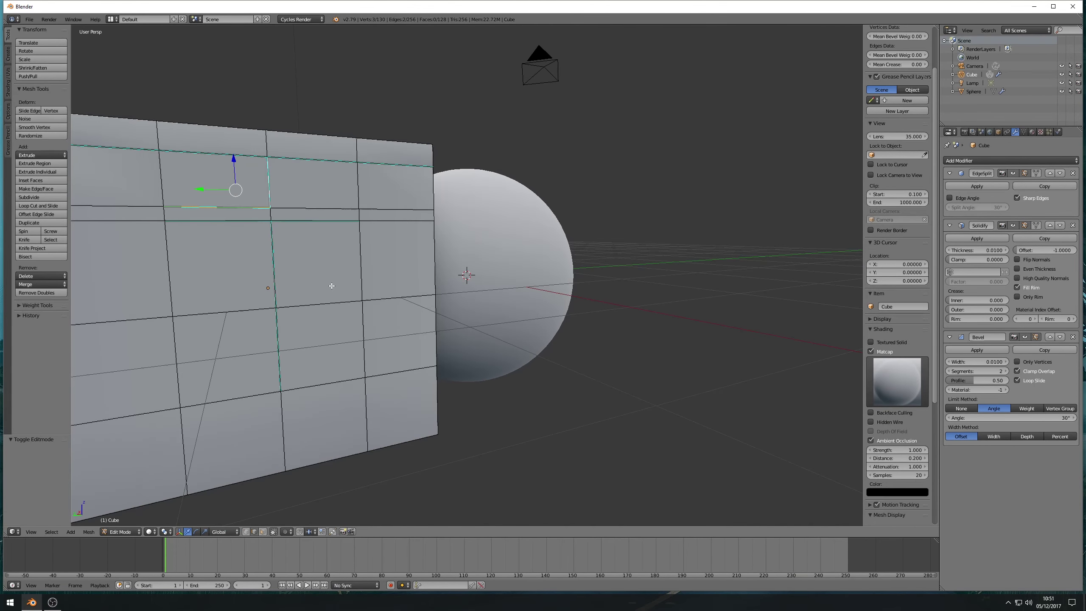
pyautogui.press('Tab')
pyautogui.moveTo(302, 285); pyautogui.dragTo(267, 285, button='middle')
pyautogui.scroll(2, 271, 282)
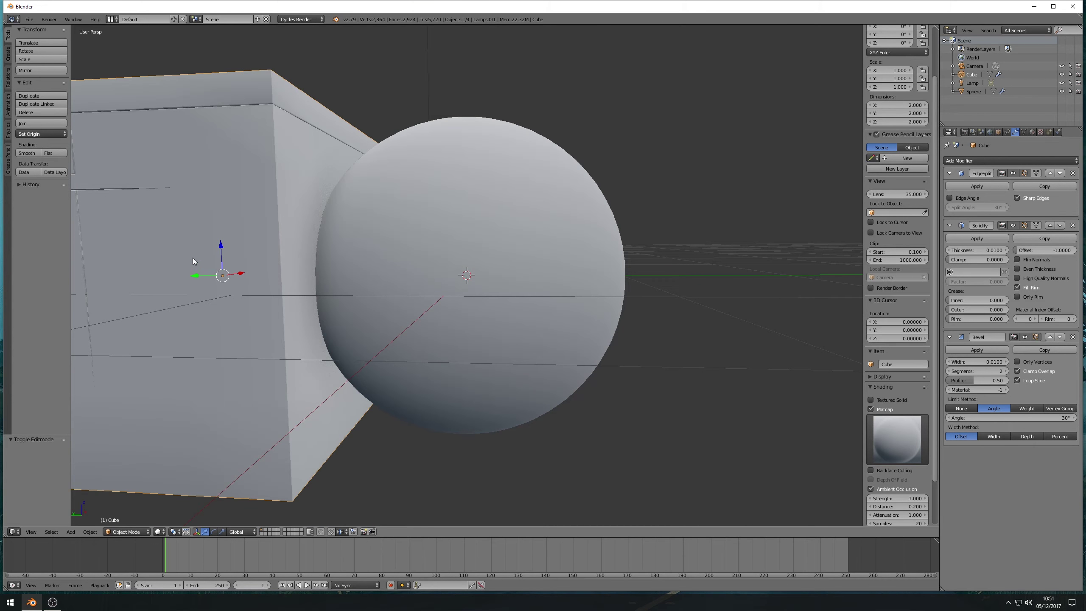
# Step: Enable Only Rim on the cube's Solidify modifier, comparing it off and on
pyautogui.moveTo(180, 280); pyautogui.dragTo(441, 284, button='middle')
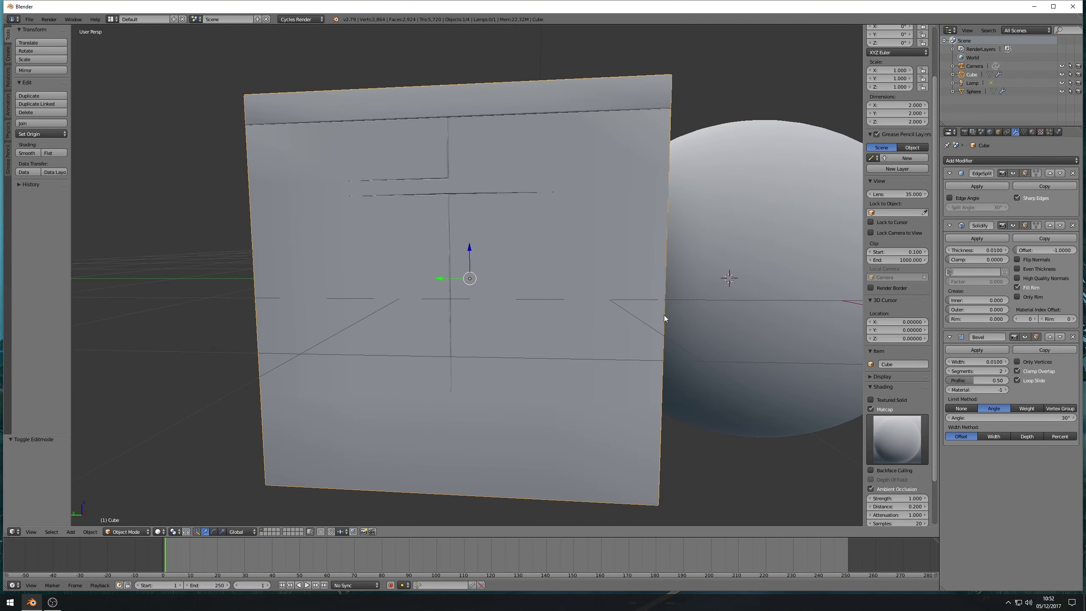
pyautogui.click(1018, 296)
pyautogui.scroll(-3, 523, 291)
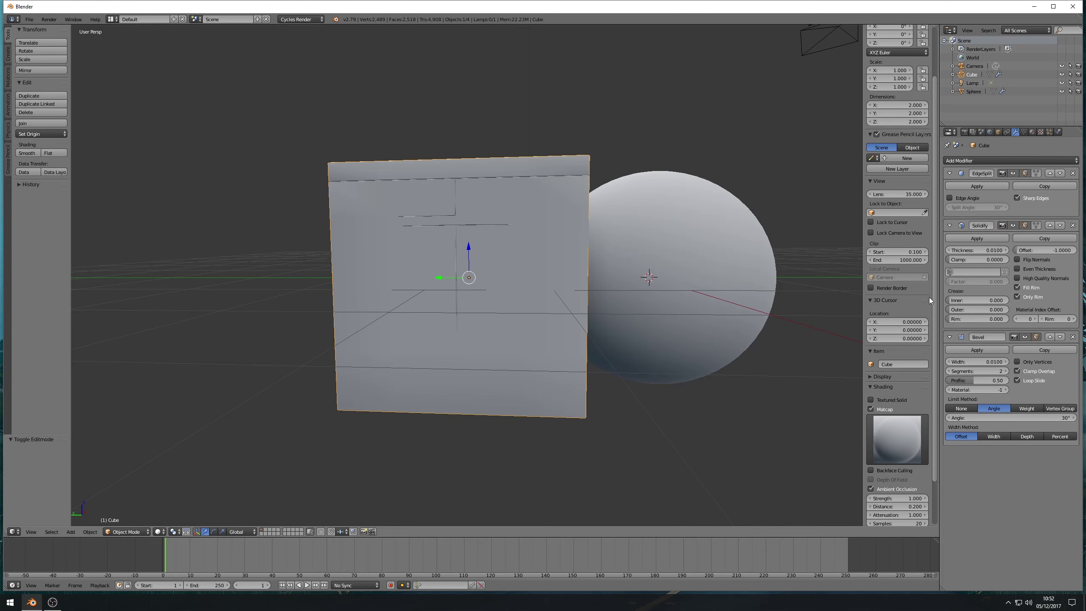
pyautogui.click(1017, 297)
pyautogui.click(1017, 297)
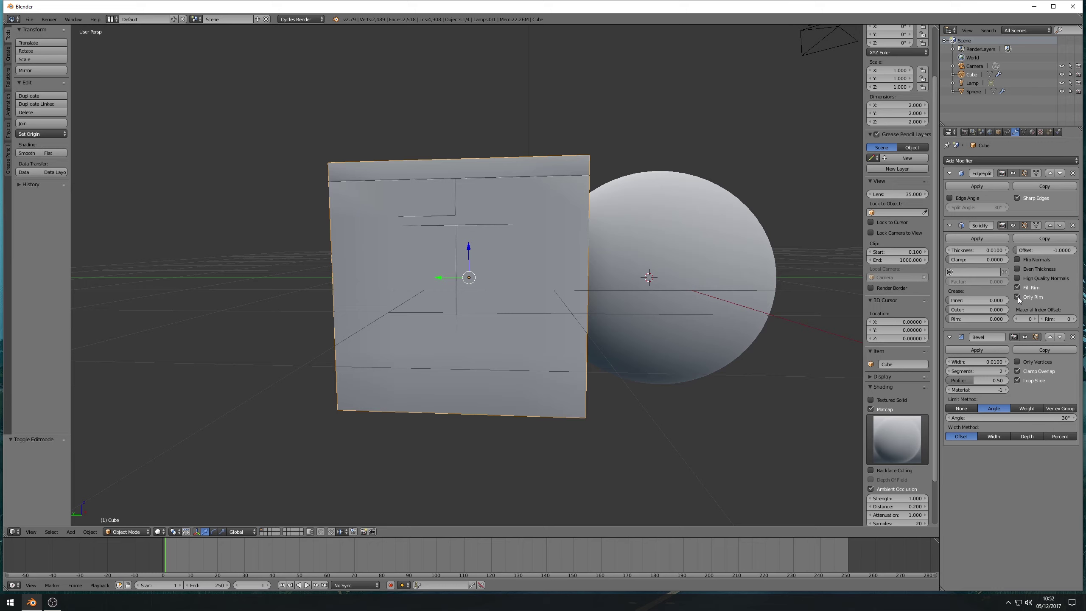
pyautogui.moveTo(479, 296); pyautogui.dragTo(453, 301, button='middle')
# Step: Select the sphere and circle-select random patches of its faces in Edit Mode
pyautogui.rightClick(684, 286)
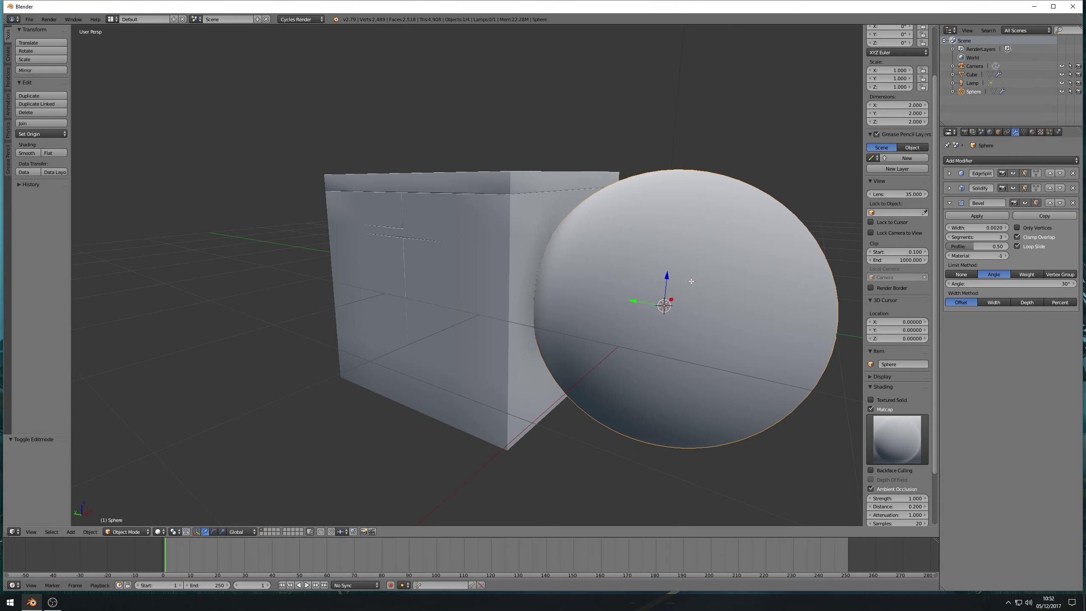
pyautogui.press('Tab')
pyautogui.rightClick(653, 283)
pyautogui.moveTo(654, 282); pyautogui.dragTo(685, 306, button='middle')
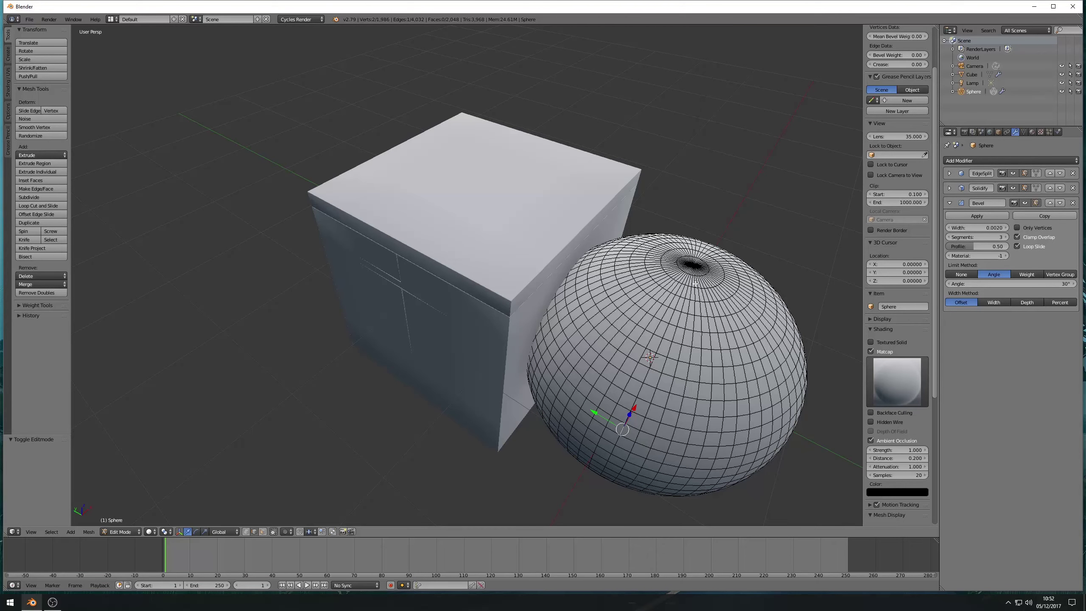
pyautogui.keyDown('alt'); pyautogui.rightClick(689, 286); pyautogui.keyUp('alt')
pyautogui.press('c')
pyautogui.moveTo(687, 407)
pyautogui.mouseDown()
pyautogui.moveTo(649, 376)
pyautogui.moveTo(637, 339)
pyautogui.moveTo(710, 362)
pyautogui.moveTo(677, 408)
pyautogui.moveTo(693, 420)
pyautogui.moveTo(746, 399)
pyautogui.moveTo(763, 359)
pyautogui.moveTo(794, 343)
pyautogui.moveTo(773, 357)
pyautogui.moveTo(721, 339)
pyautogui.moveTo(674, 343)
pyautogui.moveTo(622, 307)
pyautogui.moveTo(556, 316)
pyautogui.moveTo(564, 363)
pyautogui.moveTo(607, 417)
pyautogui.moveTo(650, 443)
pyautogui.moveTo(695, 438)
pyautogui.moveTo(724, 451)
pyautogui.moveTo(759, 418)
pyautogui.mouseUp()
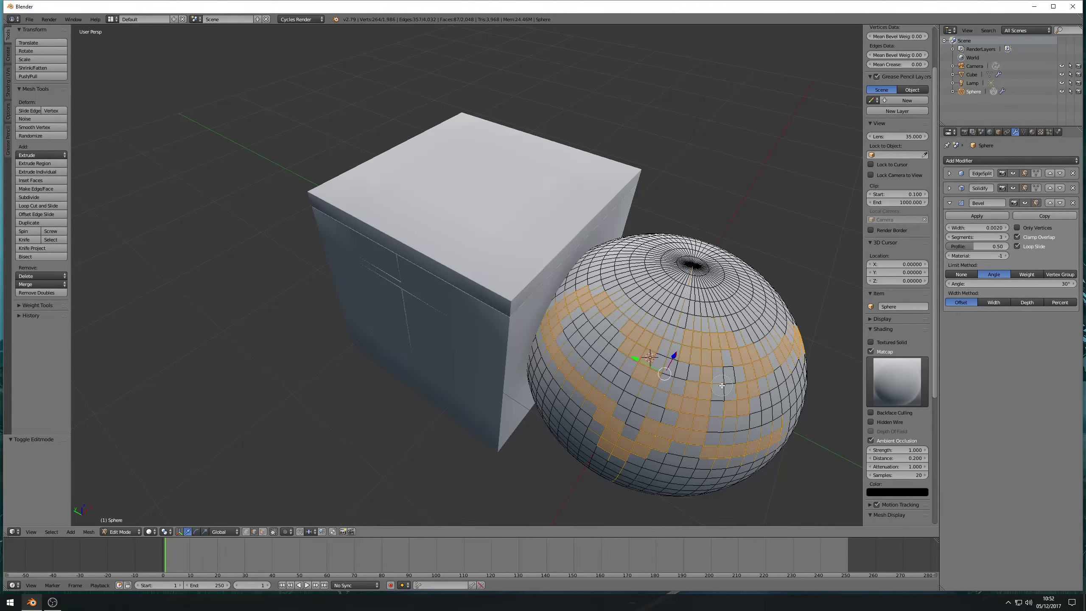
# Step: Mark the painted patches' edges sharp and inspect the sphere's new panel grooves
pyautogui.hotkey('ctrl', 'e')
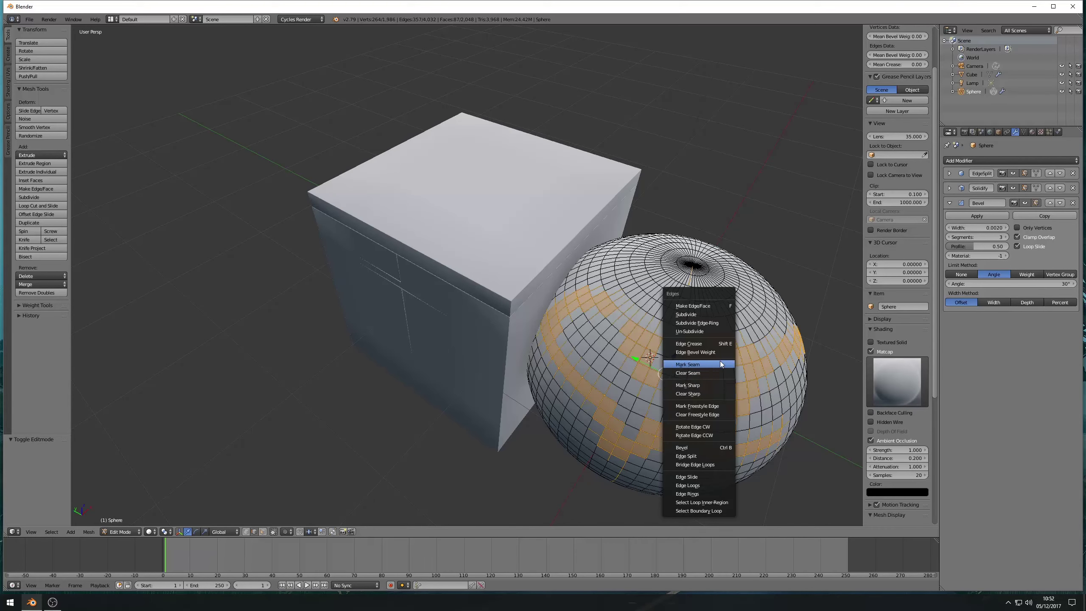
pyautogui.click(712, 385)
pyautogui.press('Tab')
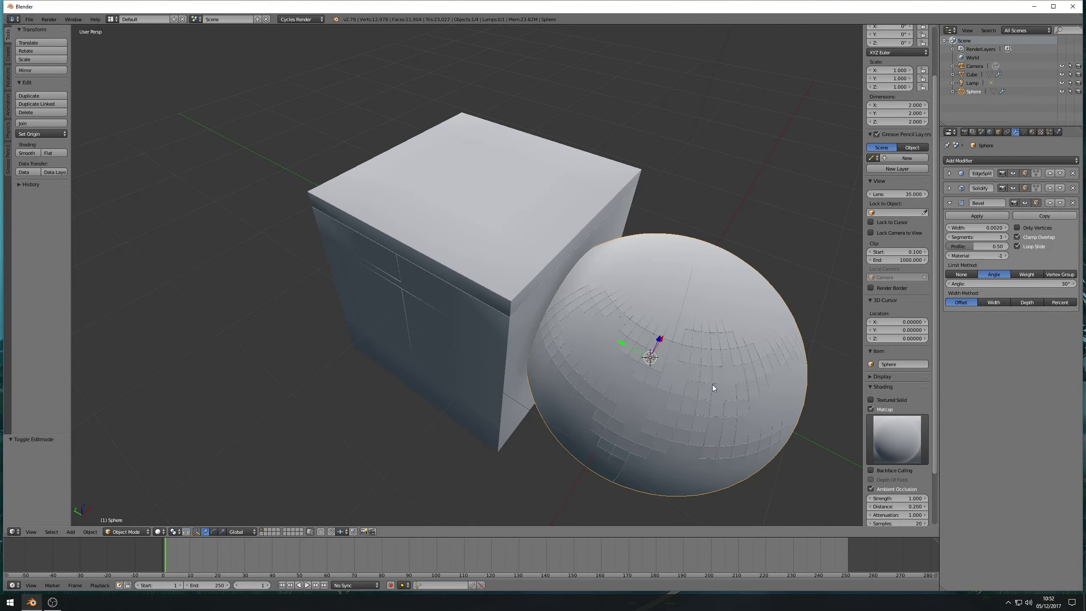
pyautogui.moveTo(713, 385); pyautogui.dragTo(653, 364, button='middle')
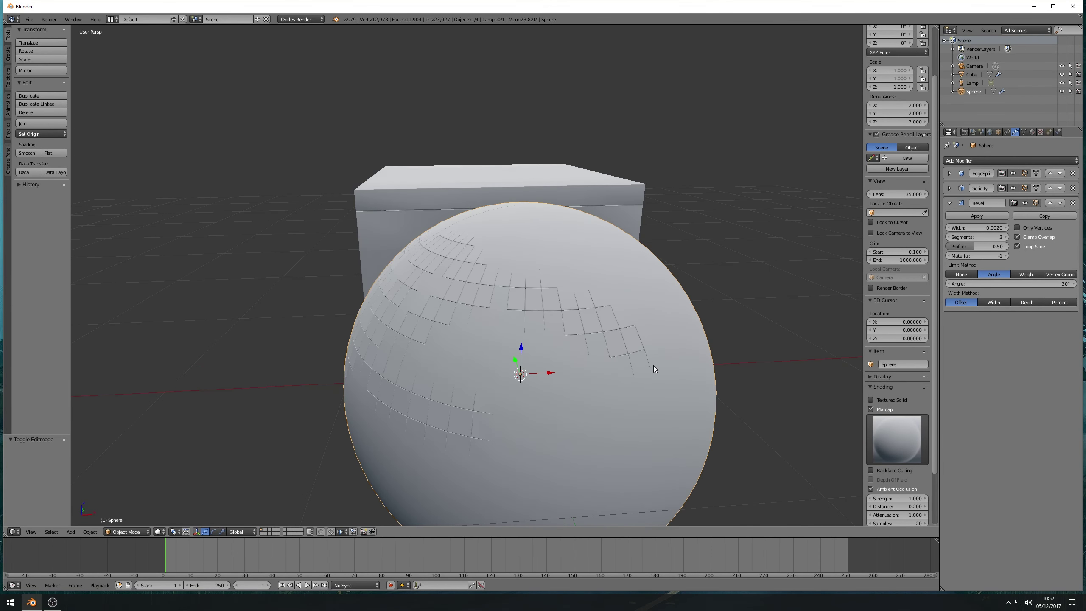
pyautogui.scroll(-3, 485, 369)
pyautogui.scroll(8, 485, 368)
pyautogui.scroll(-8, 488, 367)
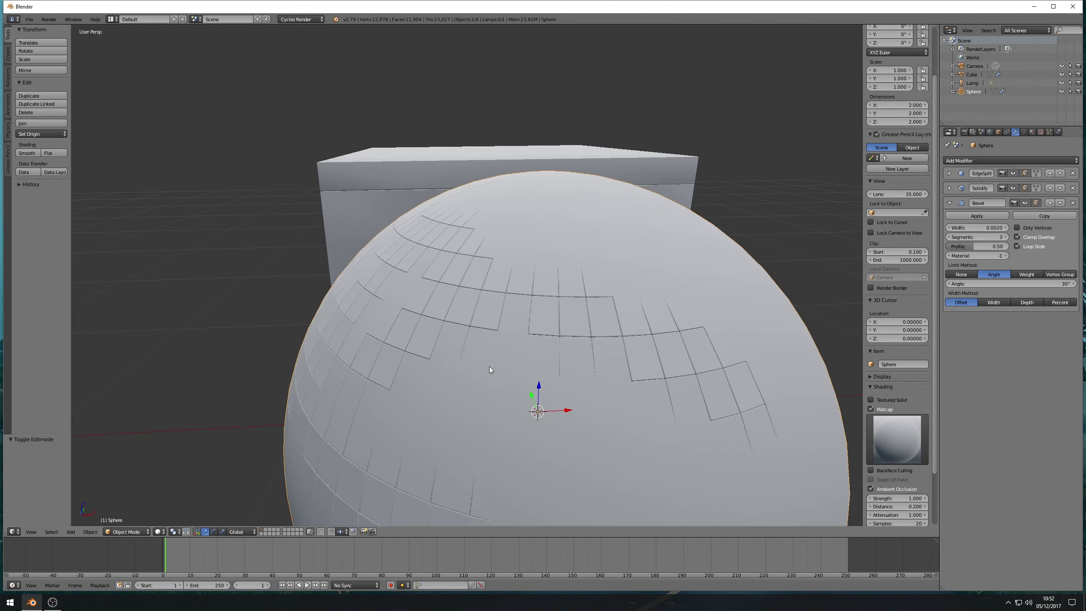
pyautogui.moveTo(468, 378); pyautogui.dragTo(435, 329, button='middle')
# Step: Select the cube and try a subdivision on it, then undo it
pyautogui.moveTo(507, 295); pyautogui.dragTo(440, 211, button='middle')
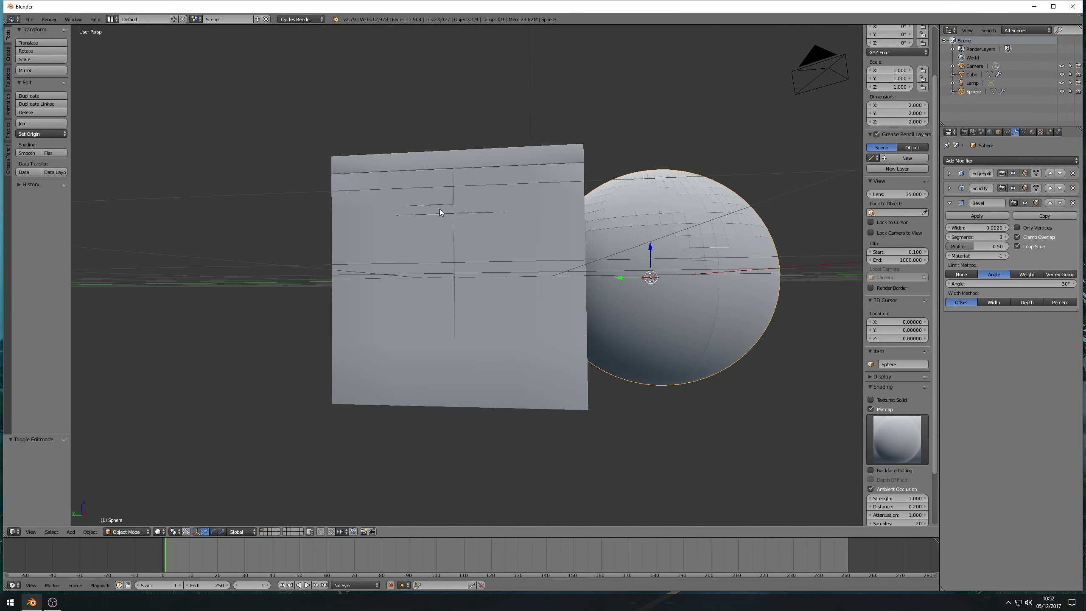
pyautogui.press('Tab')
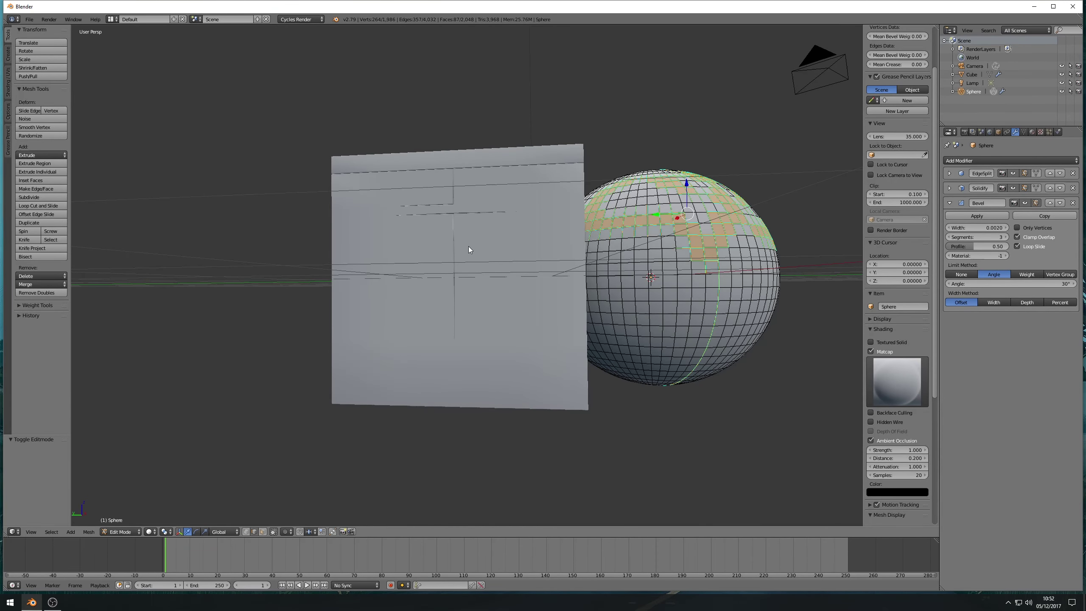
pyautogui.press('Tab')
pyautogui.rightClick(468, 249)
pyautogui.press('Tab')
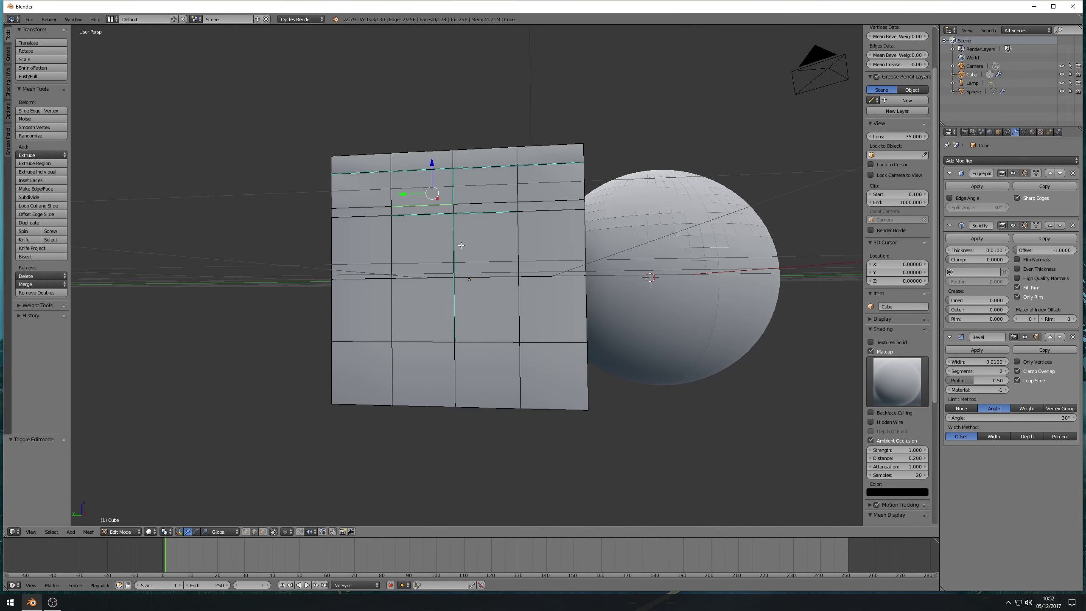
pyautogui.click(22, 196)
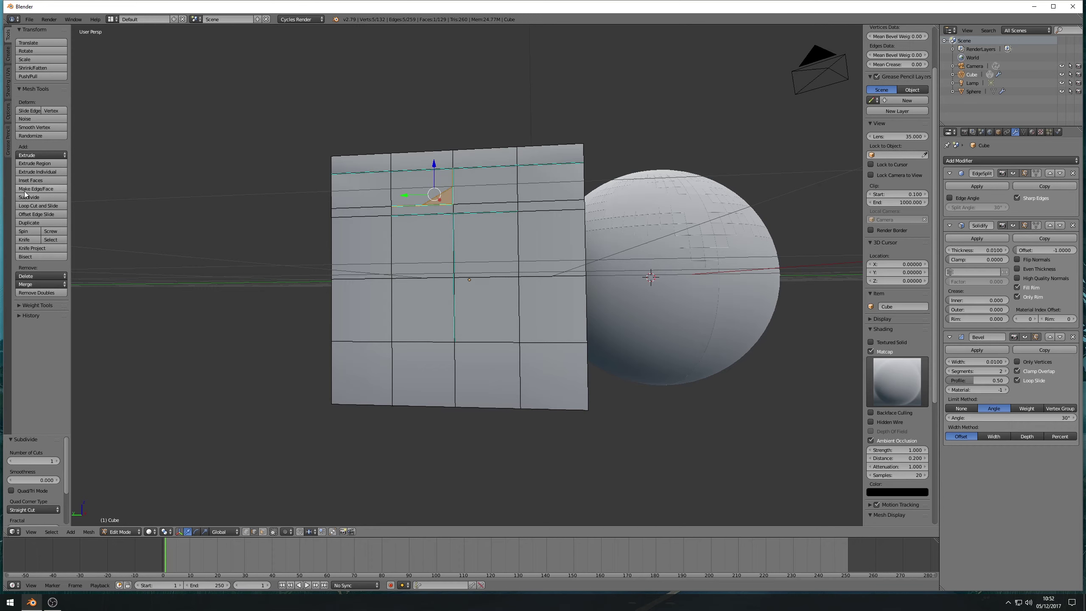
pyautogui.hotkey('ctrl', 'z')
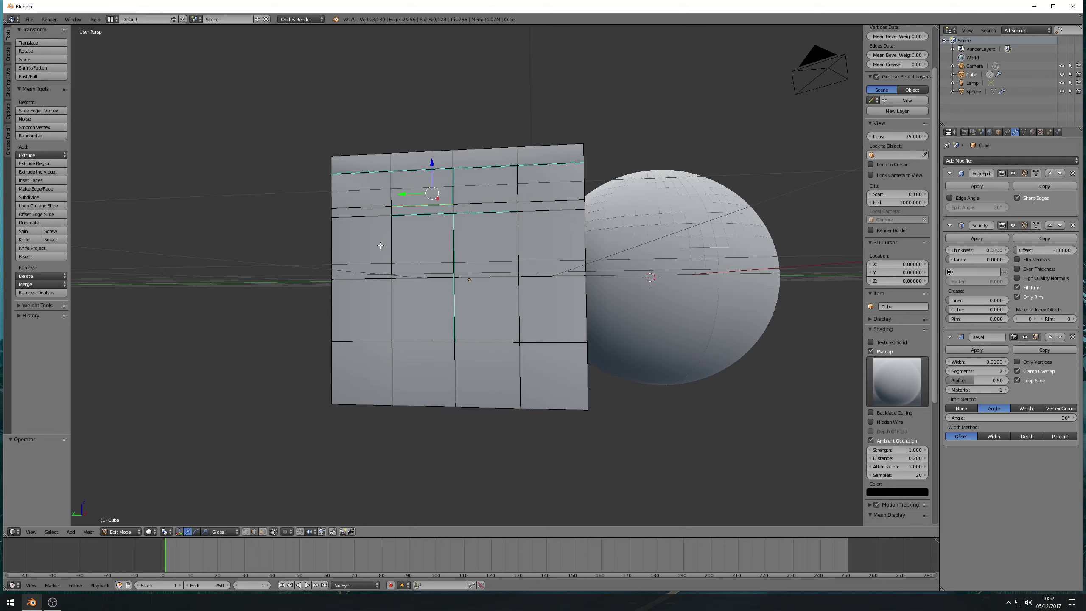
pyautogui.press('a')
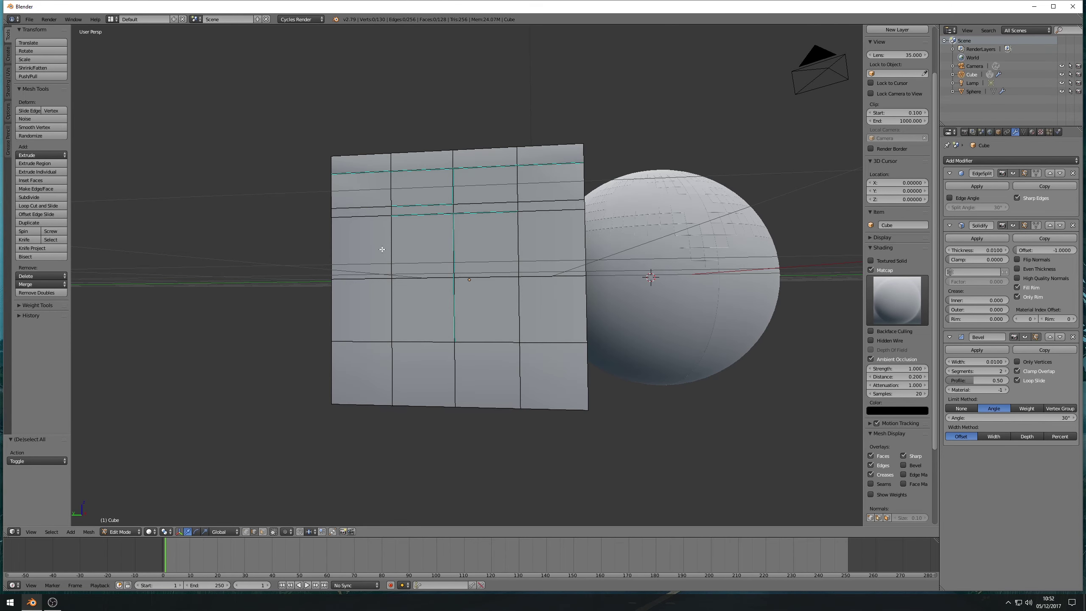
pyautogui.press('Tab')
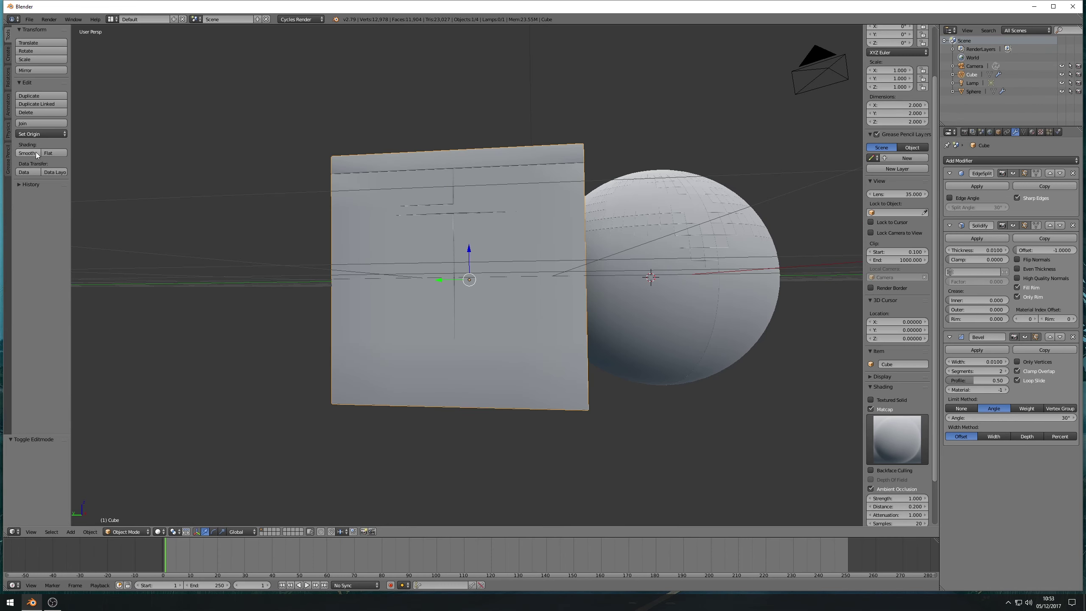
# Step: Select the whole cube mesh and subdivide it
pyautogui.press('Tab')
pyautogui.press('a')
pyautogui.press('a')
pyautogui.press('a')
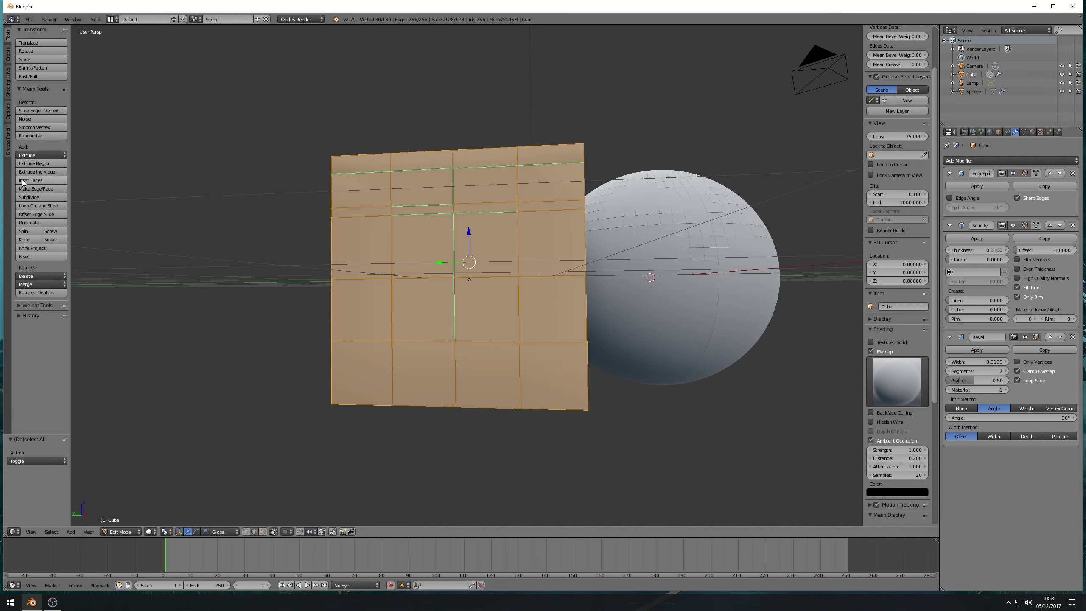
pyautogui.moveTo(357, 252)
pyautogui.mouseDown(button='middle')
pyautogui.moveTo(367, 255)
pyautogui.moveTo(355, 264)
pyautogui.moveTo(380, 273)
pyautogui.moveTo(345, 267)
pyautogui.mouseUp(button='middle')
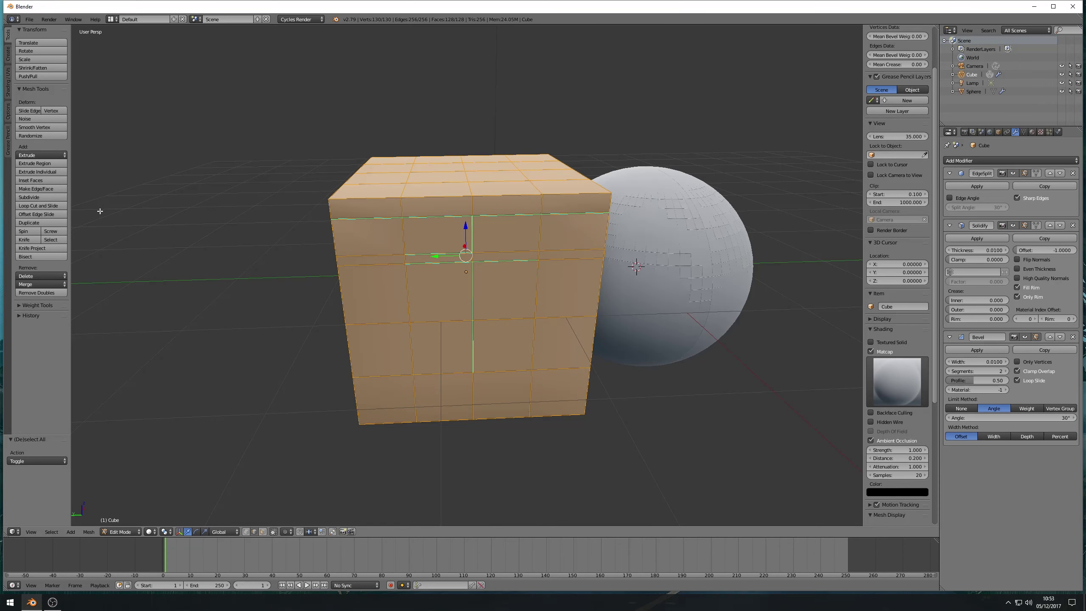
pyautogui.click(51, 197)
# Step: Subdivide the cube once more and select a nine-edge path on its front face
pyautogui.click(51, 197)
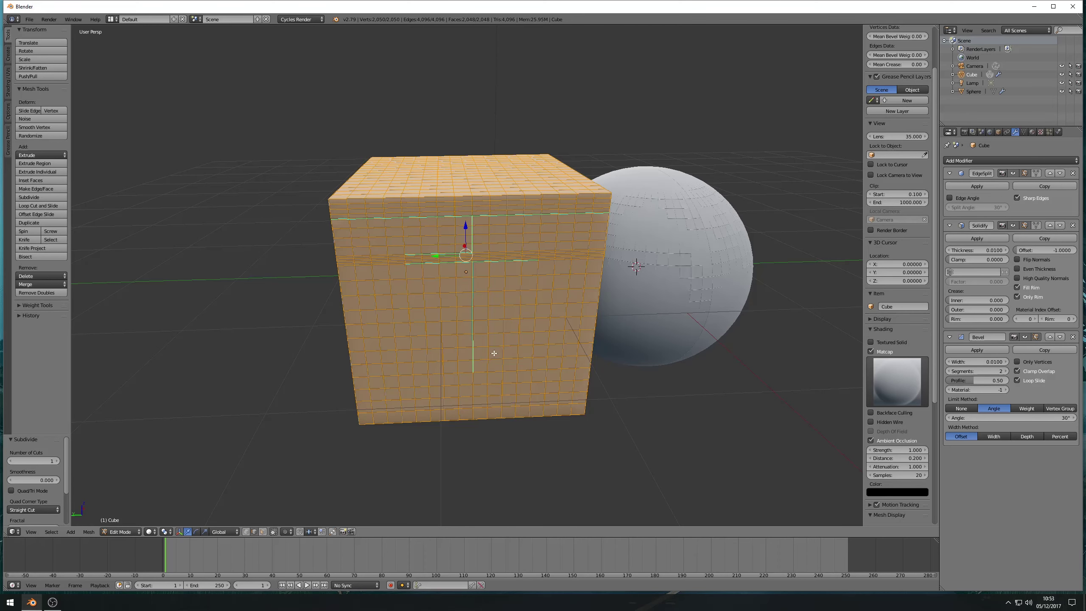
pyautogui.rightClick(495, 318)
pyautogui.keyDown('shift'); pyautogui.rightClick(508, 319); pyautogui.keyUp('shift')
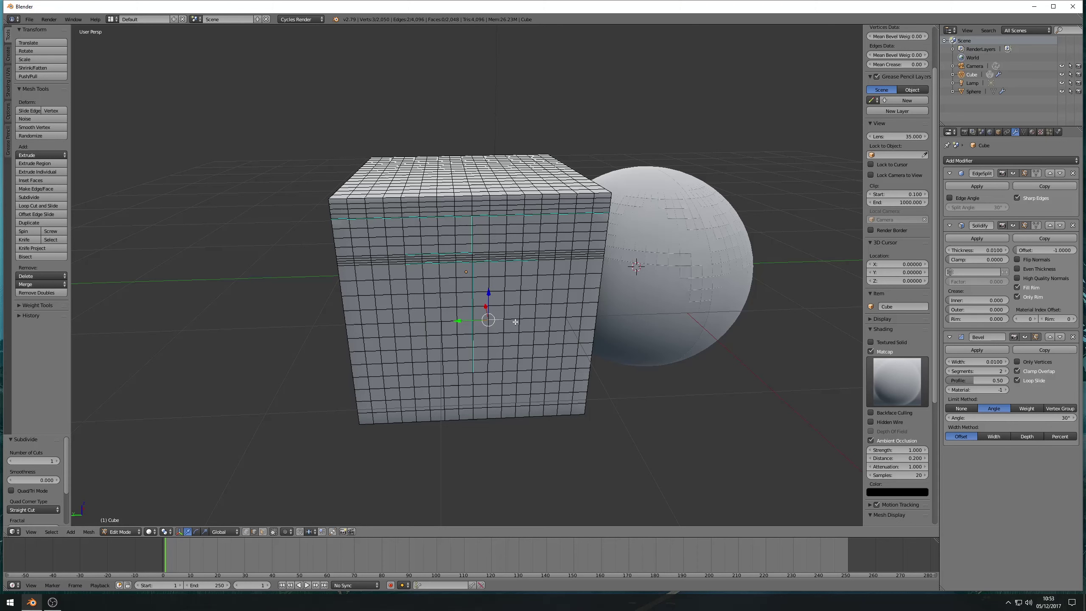
pyautogui.keyDown('shift'); pyautogui.rightClick(516, 319); pyautogui.keyUp('shift')
pyautogui.keyDown('shift'); pyautogui.rightClick(520, 304); pyautogui.keyUp('shift')
pyautogui.keyDown('shift'); pyautogui.rightClick(540, 289); pyautogui.keyUp('shift')
pyautogui.keyDown('shift'); pyautogui.rightClick(532, 289); pyautogui.keyUp('shift')
pyautogui.keyDown('shift'); pyautogui.rightClick(548, 340); pyautogui.keyUp('shift')
pyautogui.keyDown('shift'); pyautogui.rightClick(551, 323); pyautogui.keyUp('shift')
pyautogui.keyDown('shift'); pyautogui.rightClick(551, 310); pyautogui.keyUp('shift')
# Step: Mark the selected edge path sharp and check the new grooves in Object Mode
pyautogui.hotkey('ctrl', 'e')
pyautogui.click(535, 315)
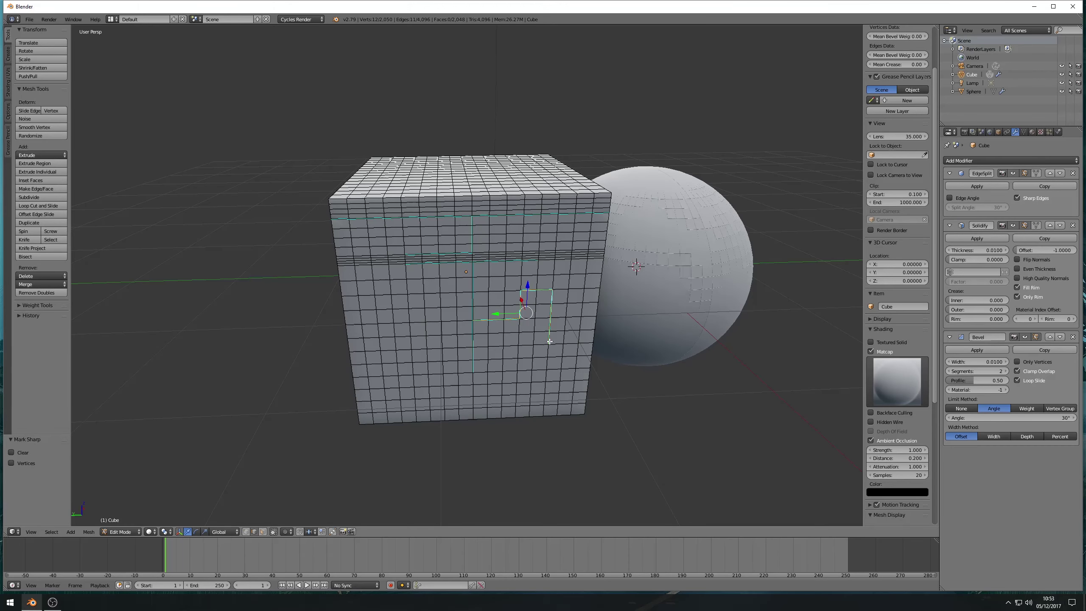
pyautogui.press('Tab')
pyautogui.moveTo(544, 335); pyautogui.dragTo(492, 323, button='middle')
# Step: Collapse the EdgeSplit, Solidify and Bevel panels, then orbit to view both grooved objects
pyautogui.moveTo(492, 327); pyautogui.dragTo(502, 326, button='middle')
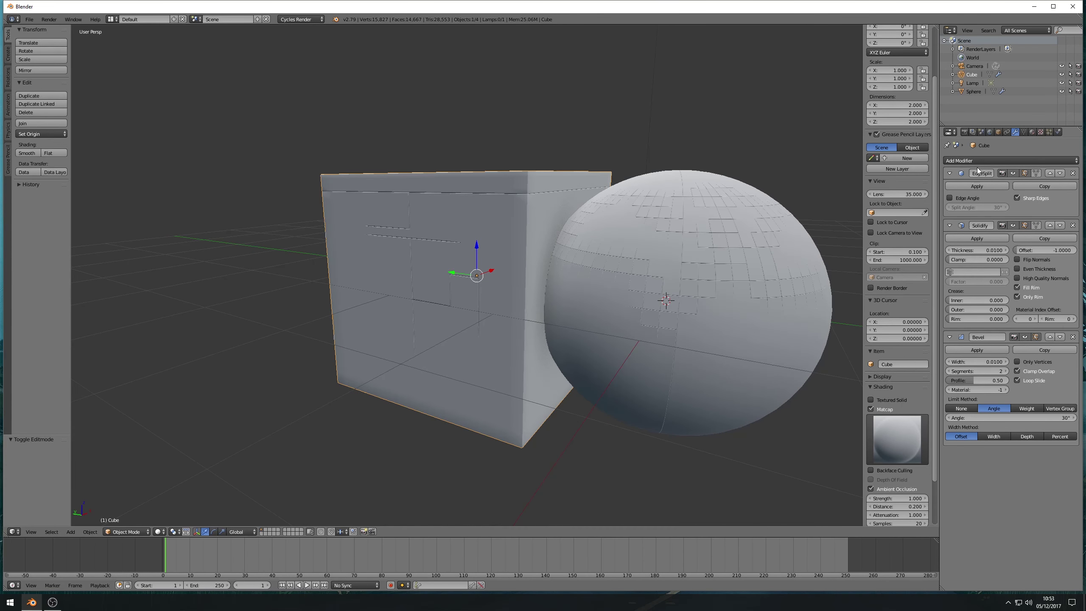
pyautogui.click(949, 173)
pyautogui.click(949, 188)
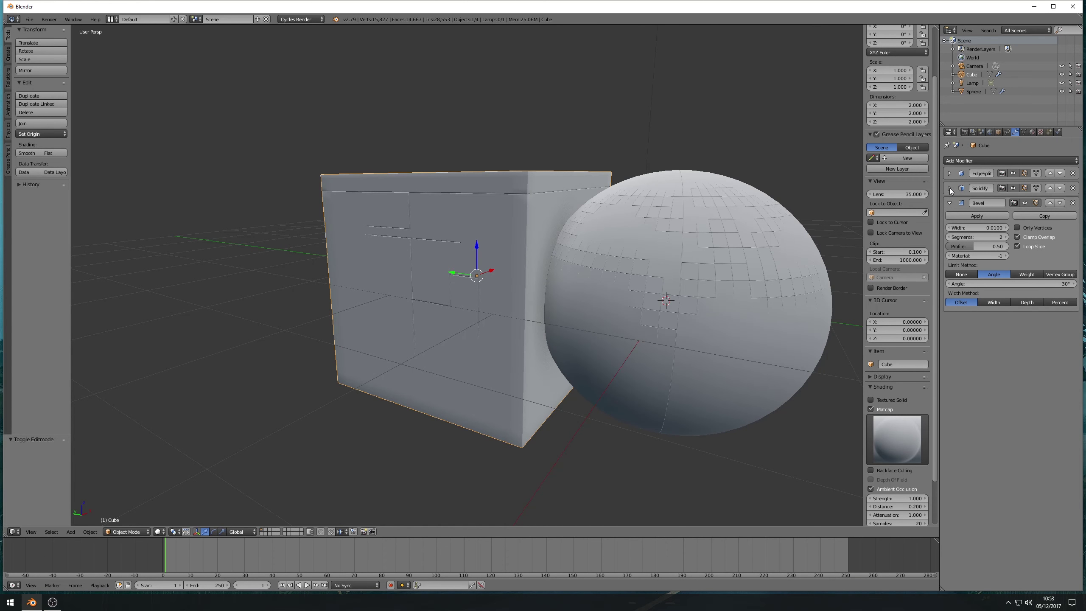
pyautogui.click(949, 202)
pyautogui.moveTo(512, 317); pyautogui.dragTo(485, 323, button='middle')
pyautogui.scroll(-3, 485, 322)
pyautogui.scroll(6, 673, 373)
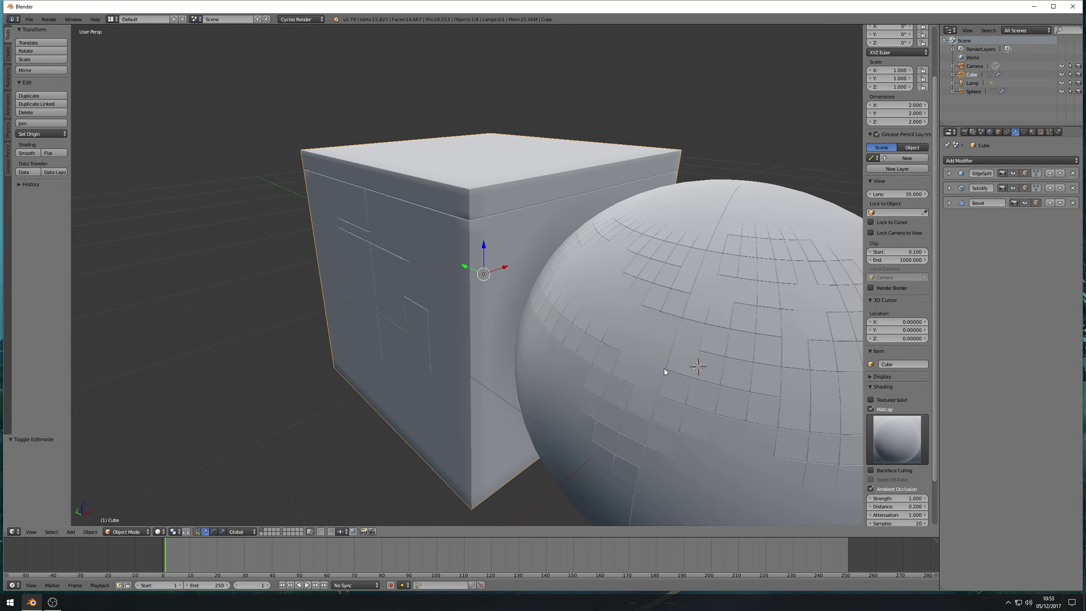
pyautogui.scroll(-5, 664, 368)
pyautogui.moveTo(679, 352)
pyautogui.mouseDown(button='middle')
pyautogui.moveTo(638, 332)
pyautogui.moveTo(538, 340)
pyautogui.moveTo(594, 329)
pyautogui.moveTo(659, 342)
pyautogui.moveTo(766, 338)
pyautogui.moveTo(770, 307)
pyautogui.moveTo(677, 312)
pyautogui.moveTo(665, 332)
pyautogui.moveTo(737, 349)
pyautogui.moveTo(671, 342)
pyautogui.mouseUp(button='middle')
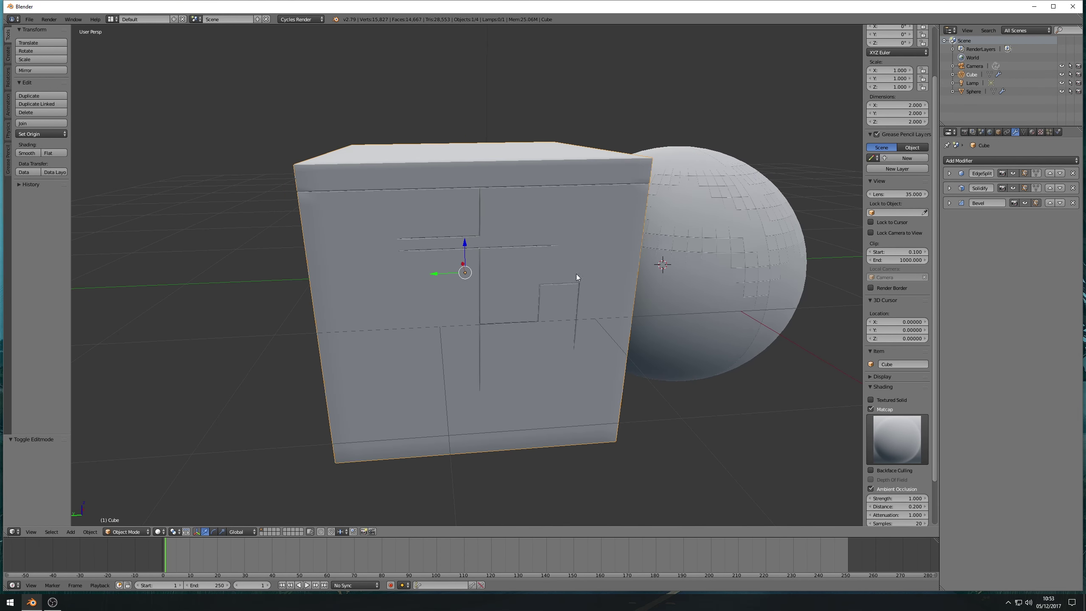
pyautogui.moveTo(578, 269); pyautogui.dragTo(557, 271, button='middle')
pyautogui.rightClick(683, 282)
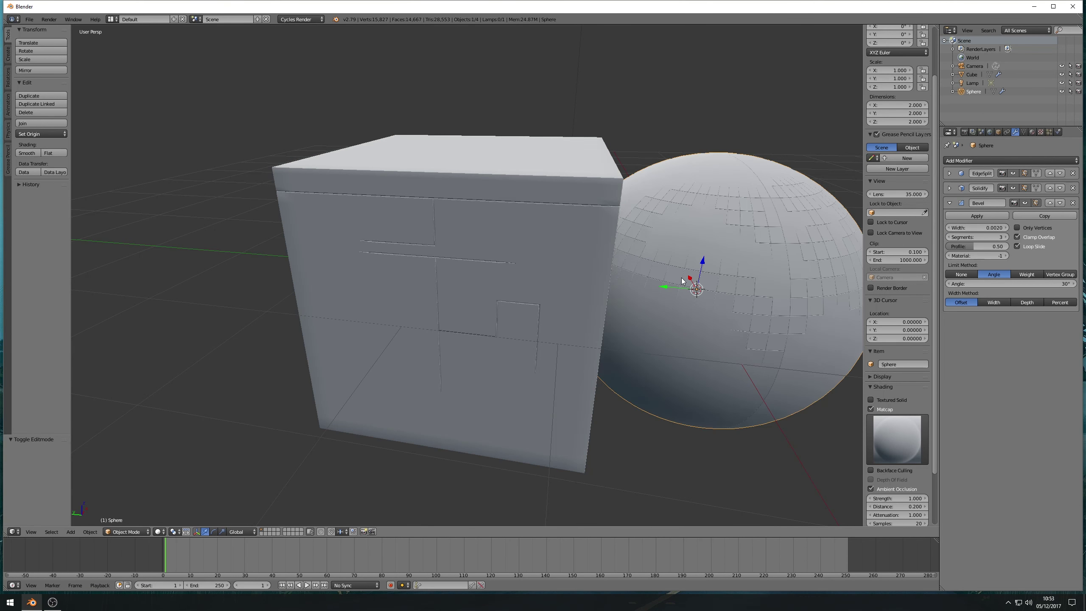
pyautogui.rightClick(575, 272)
pyautogui.rightClick(575, 272)
pyautogui.rightClick(545, 272)
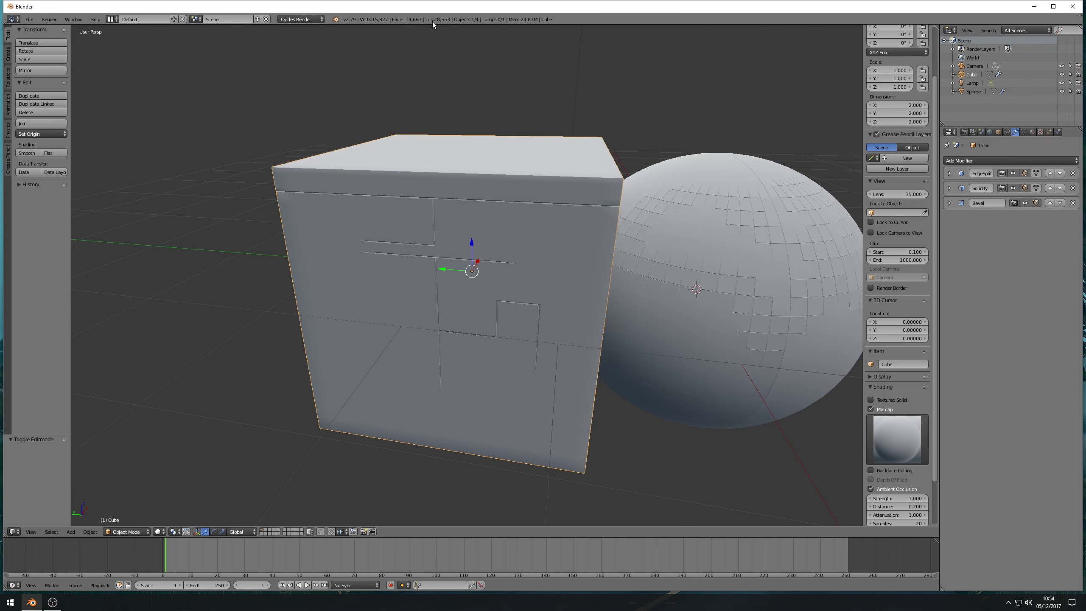
pyautogui.rightClick(689, 207)
pyautogui.rightClick(558, 198)
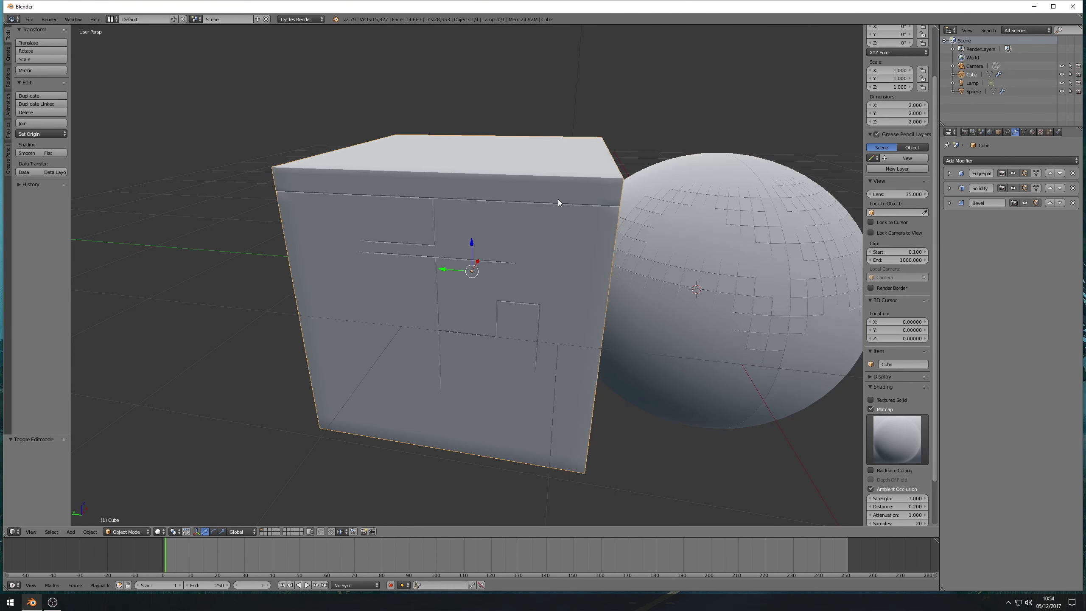
pyautogui.rightClick(685, 227)
pyautogui.press('Tab')
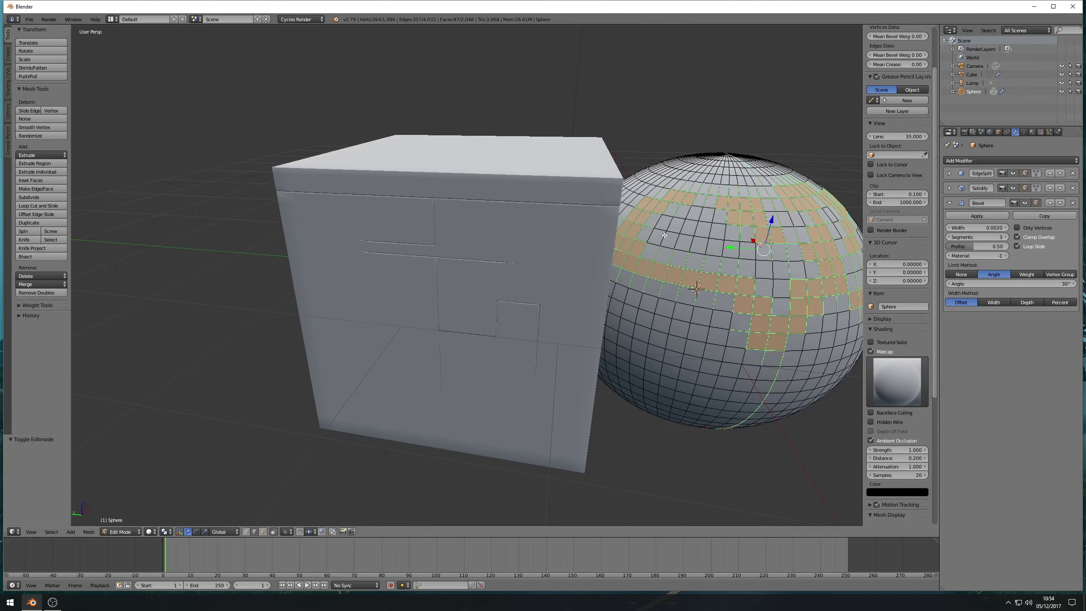
pyautogui.press('a')
pyautogui.press('a')
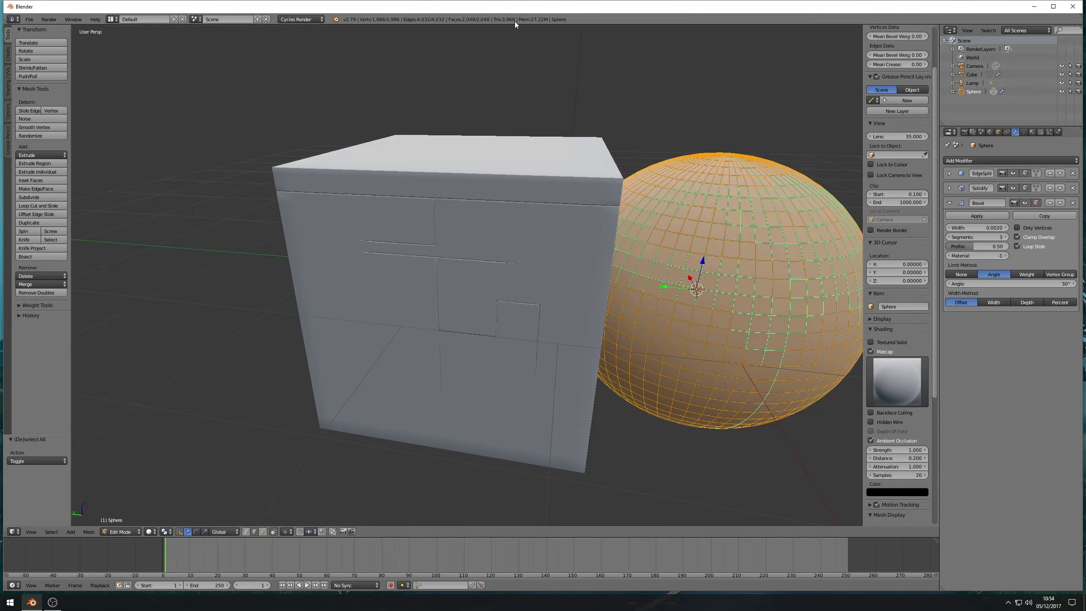
pyautogui.press('a')
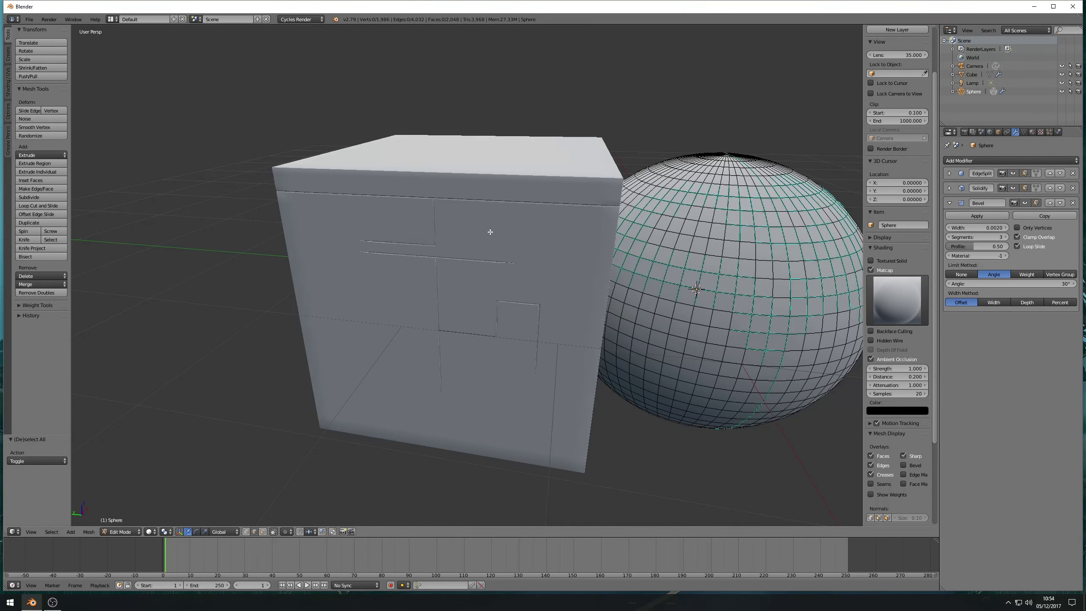
pyautogui.press('Tab')
# Step: Select the Cube, enter Edit Mode, and deselect all of its faces
pyautogui.rightClick(500, 229)
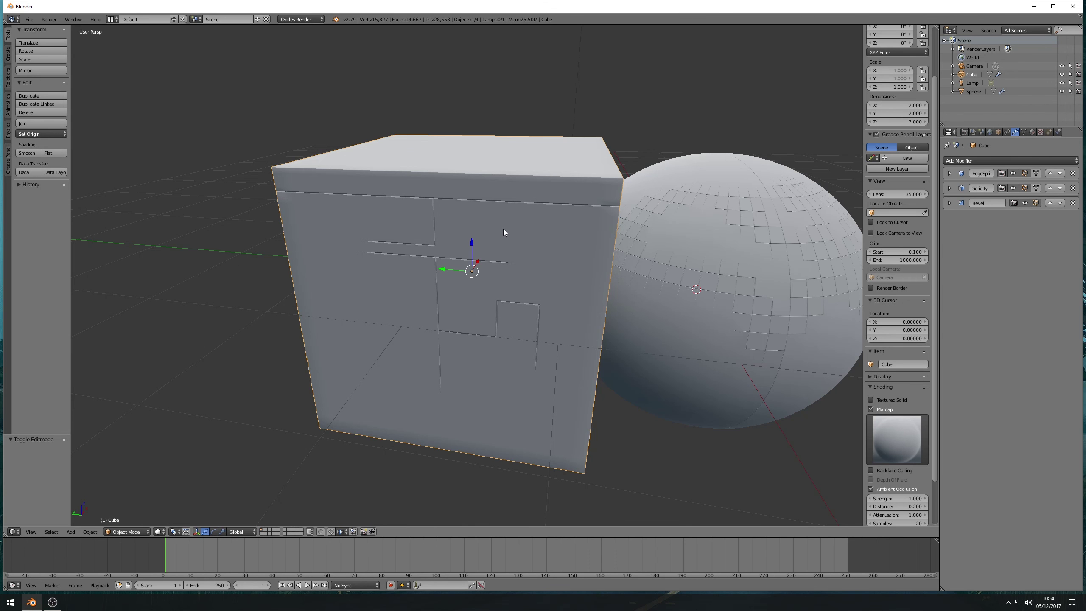
pyautogui.press('Tab')
pyautogui.press('a')
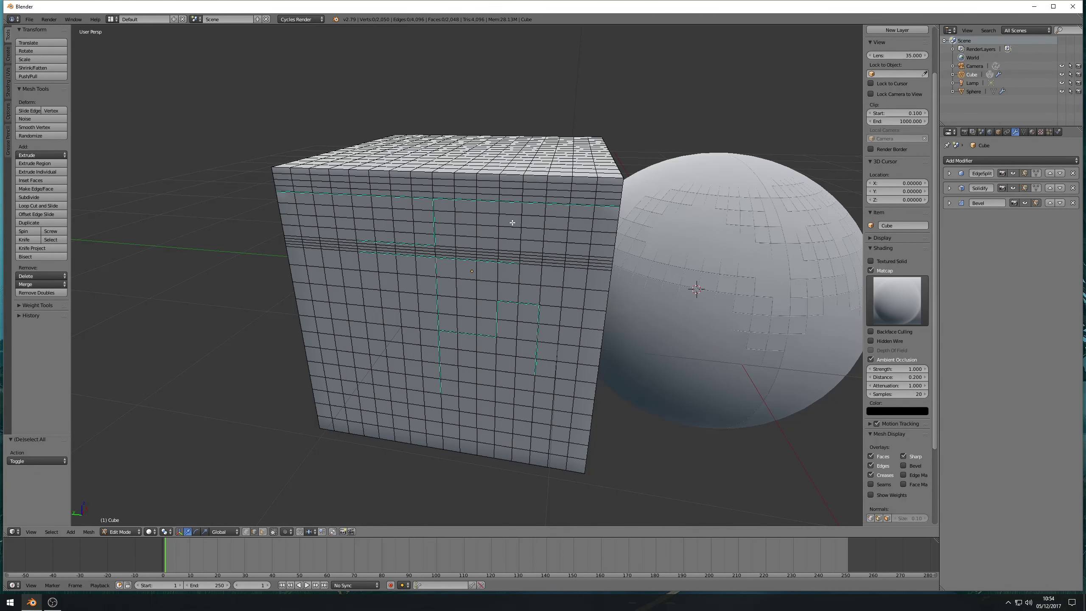
pyautogui.press('a')
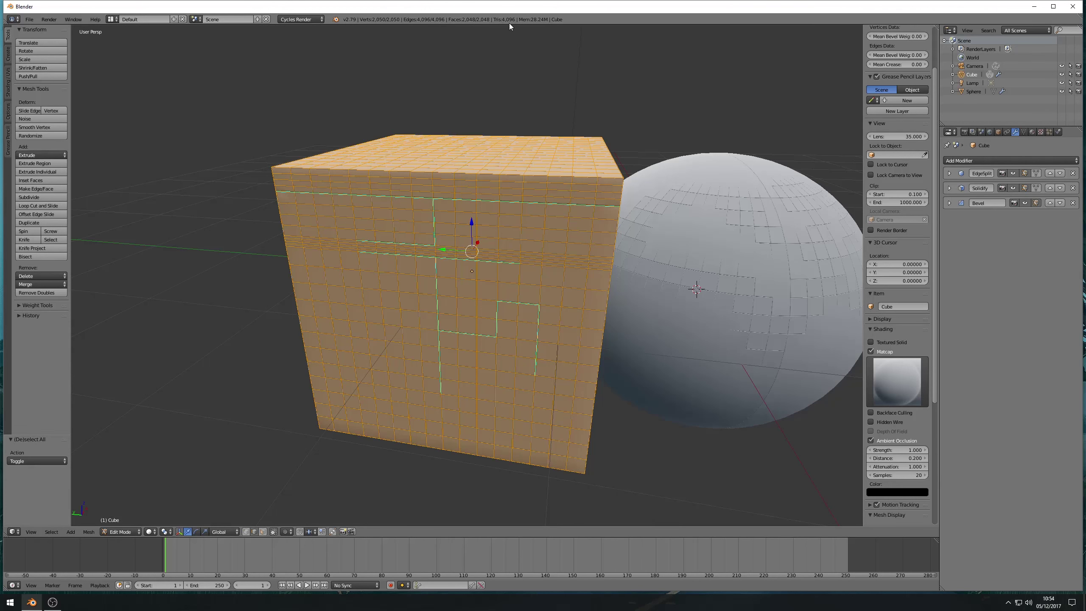
pyautogui.press('a')
# Step: Orbit and zoom around the cube to inspect its sharp-marked groove edges from above
pyautogui.moveTo(652, 296); pyautogui.dragTo(733, 302, button='middle')
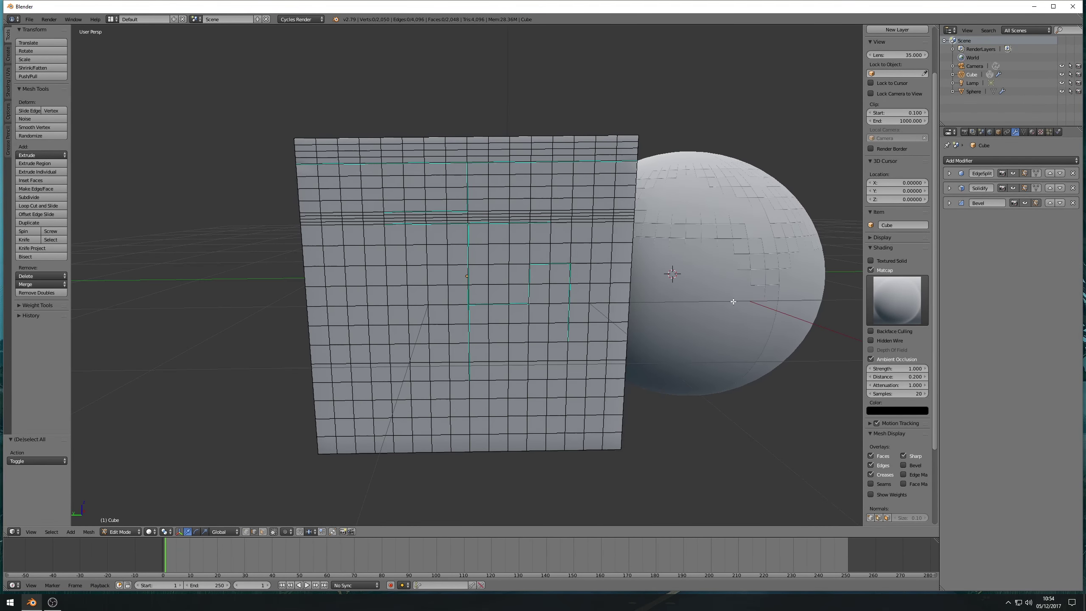
pyautogui.scroll(-5, 717, 347)
pyautogui.scroll(6, 709, 355)
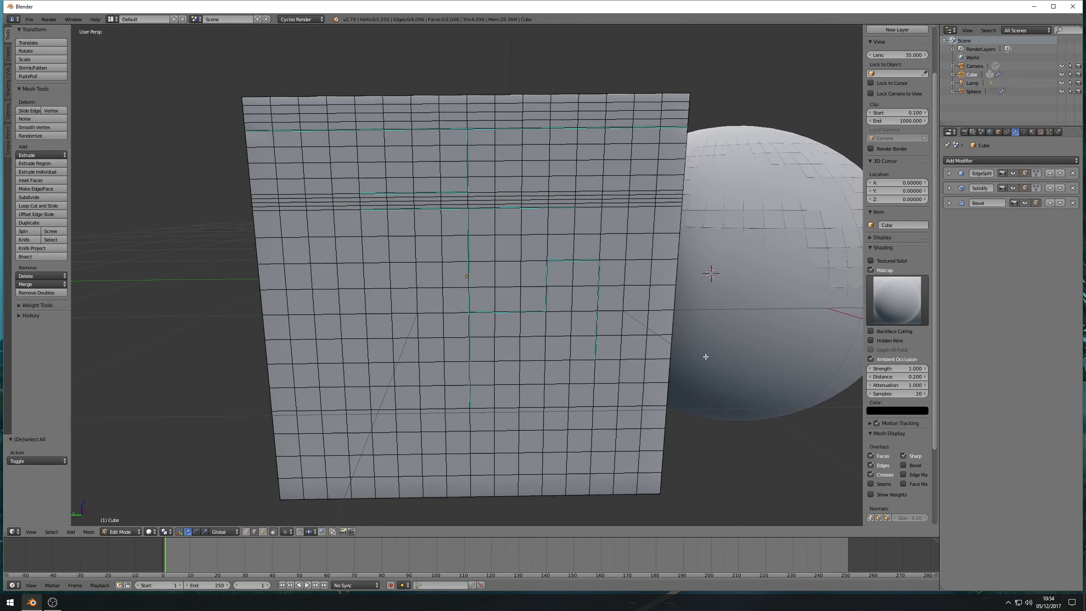
pyautogui.scroll(-4, 701, 359)
pyautogui.scroll(-1, 703, 359)
pyautogui.scroll(3, 703, 356)
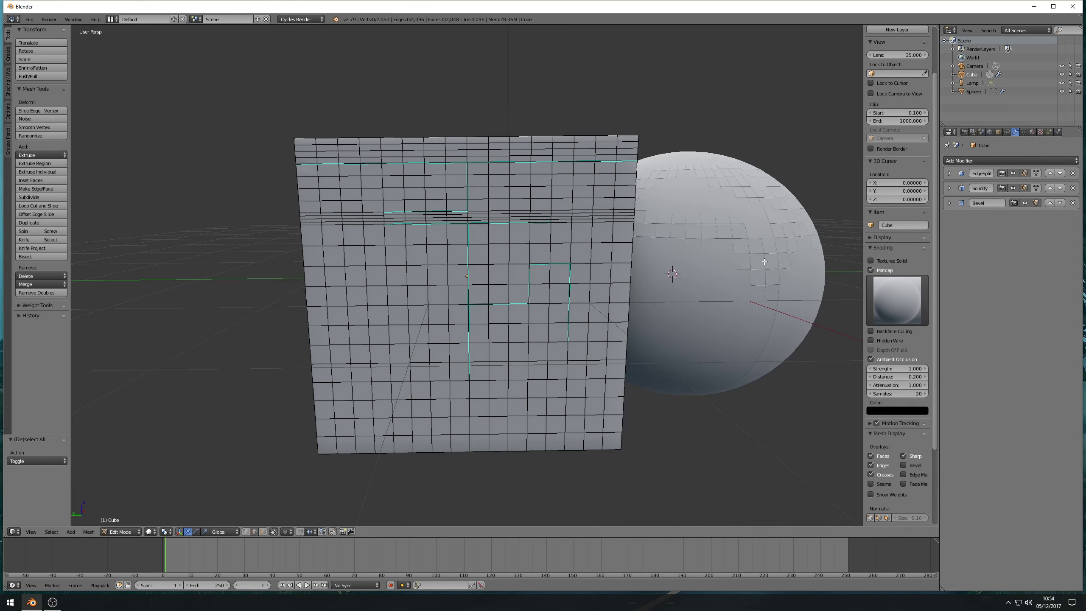
pyautogui.moveTo(764, 261)
pyautogui.mouseDown(button='middle')
pyautogui.moveTo(650, 380)
pyautogui.moveTo(846, 249)
pyautogui.moveTo(807, 221)
pyautogui.moveTo(727, 214)
pyautogui.moveTo(655, 219)
pyautogui.moveTo(624, 273)
pyautogui.moveTo(590, 263)
pyautogui.moveTo(667, 270)
pyautogui.moveTo(748, 256)
pyautogui.mouseUp(button='middle')
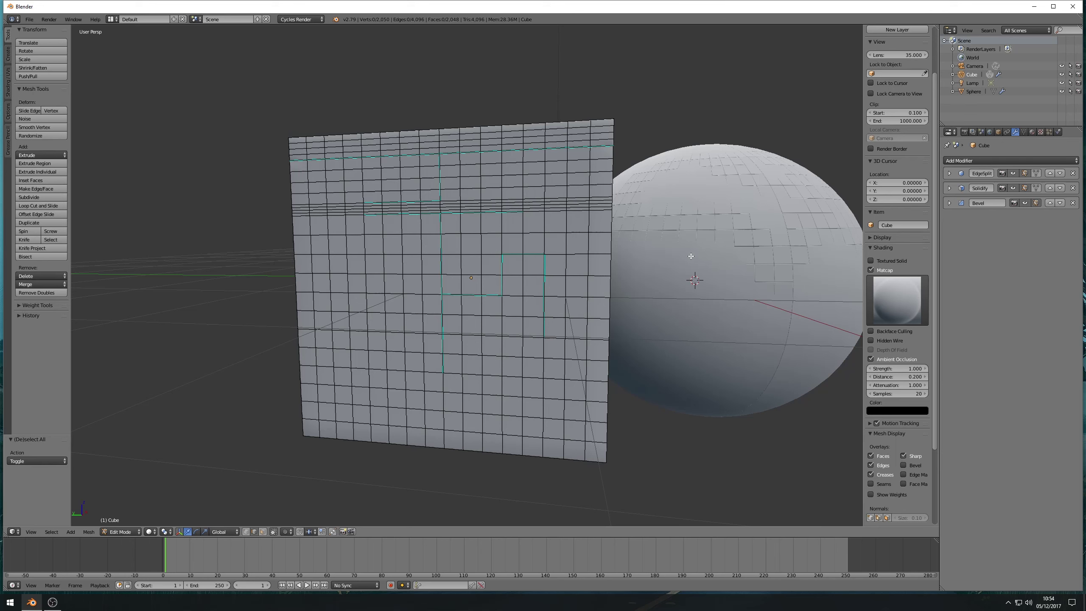
pyautogui.moveTo(694, 268)
pyautogui.mouseDown(button='middle')
pyautogui.moveTo(701, 256)
pyautogui.moveTo(715, 291)
pyautogui.moveTo(738, 283)
pyautogui.moveTo(740, 254)
pyautogui.moveTo(720, 247)
pyautogui.moveTo(702, 259)
pyautogui.moveTo(708, 269)
pyautogui.mouseUp(button='middle')
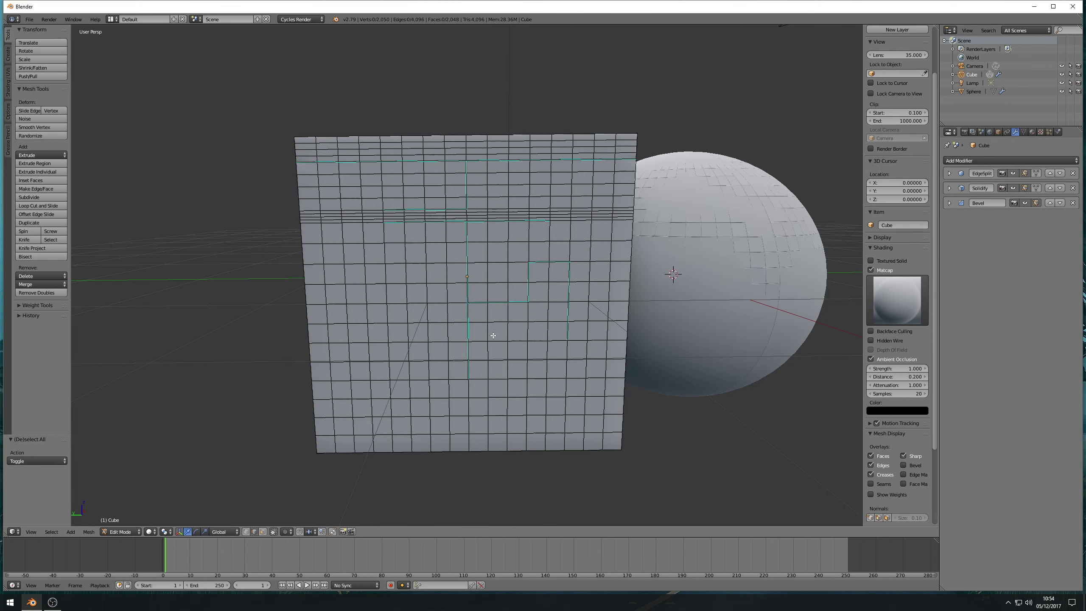